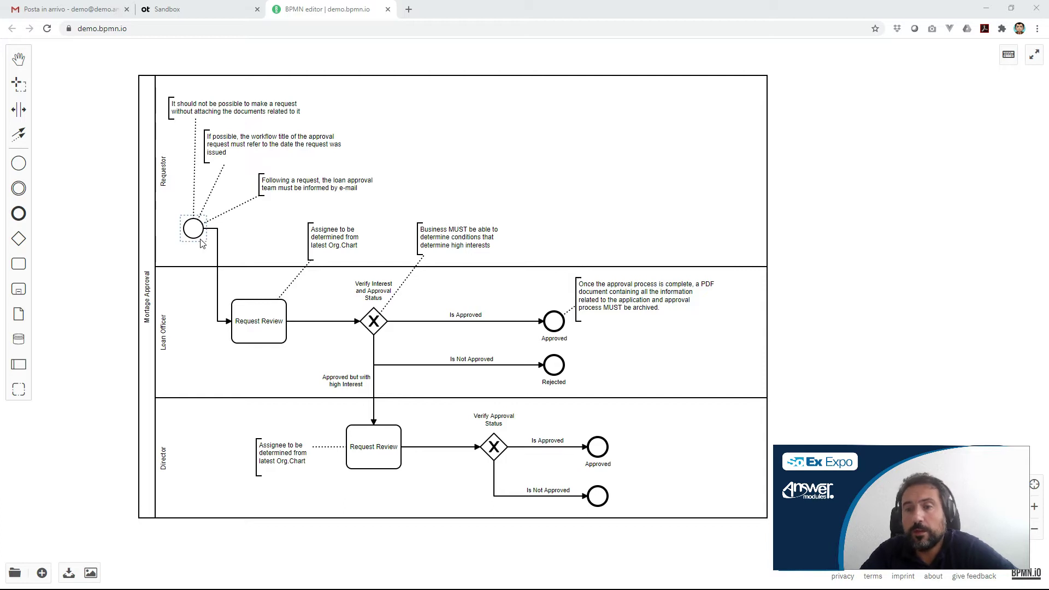
- Examine the requestor annotations, the e-mail notification requirement and the interest and approval gateway in the Mortage Approval BPMN diagram
{"action": "left_click", "coordinate": [223, 147]}
{"action": "left_click", "coordinate": [218, 174]}
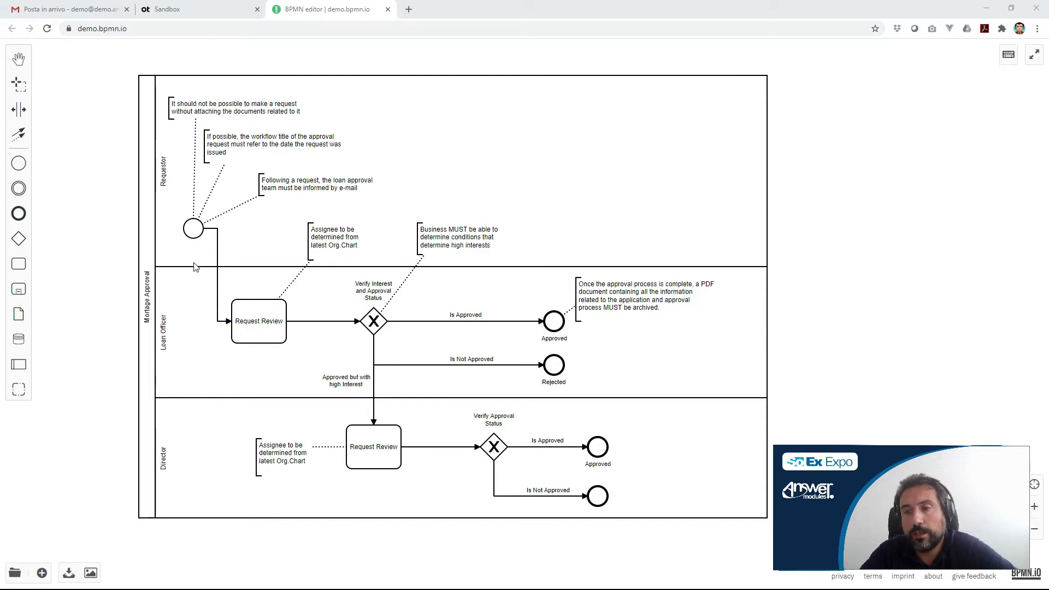
{"action": "left_click", "coordinate": [294, 188]}
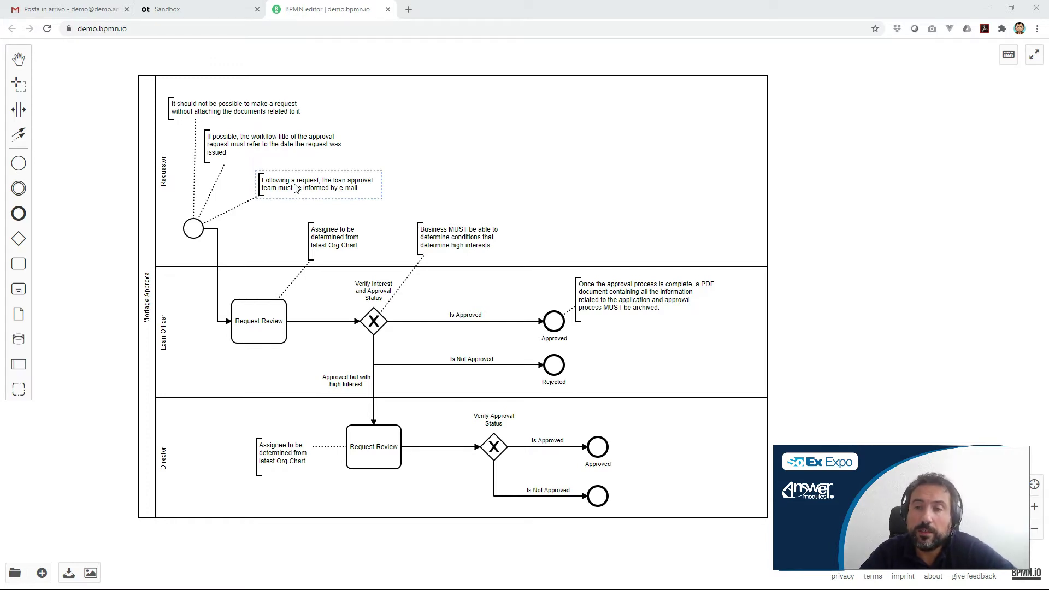
{"action": "left_click", "coordinate": [293, 221]}
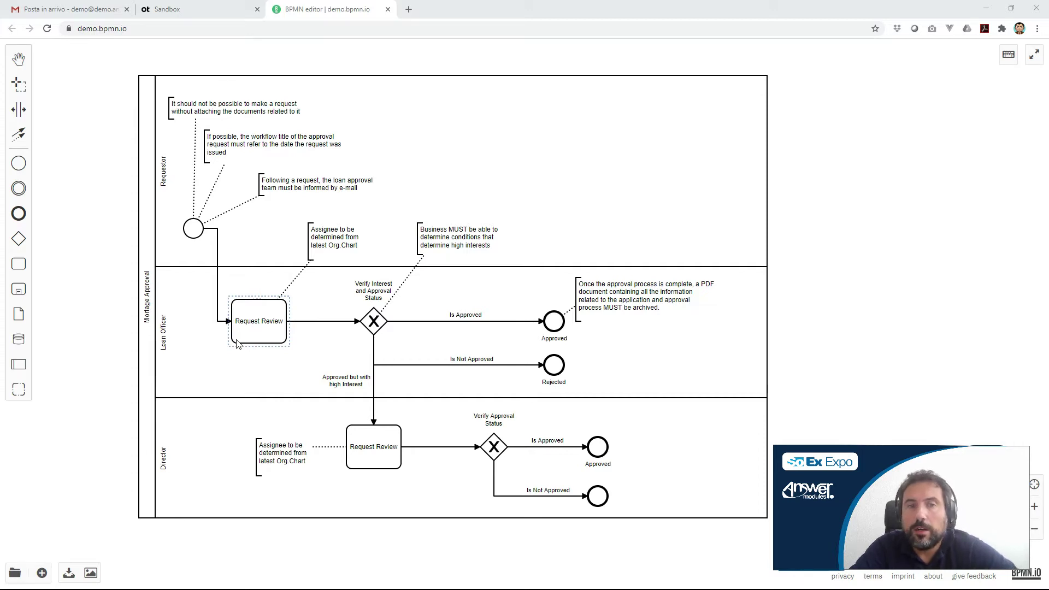
{"action": "left_click", "coordinate": [464, 314]}
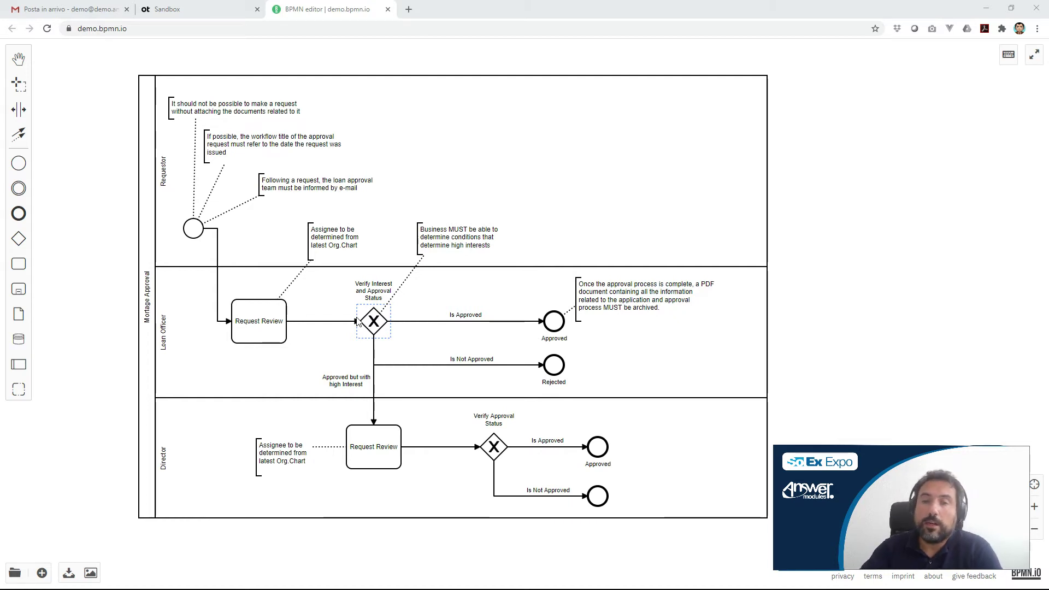
{"action": "left_click", "coordinate": [387, 305]}
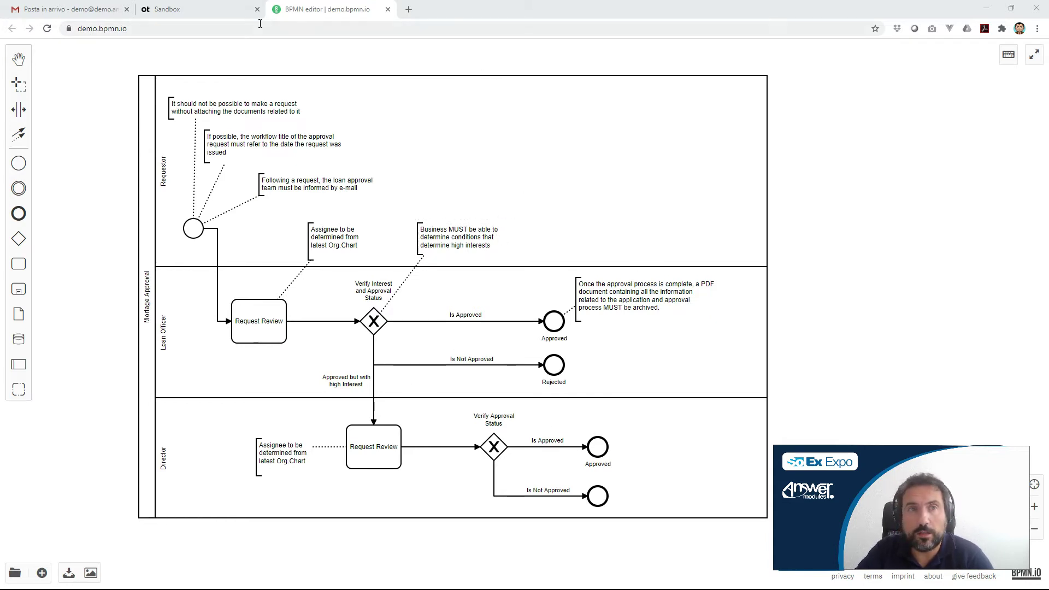
- Switch to Content Server and compare the Mortage Approval Workflow map from the Sandbox folder with the BPMN diagram
{"action": "left_click", "coordinate": [221, 16]}
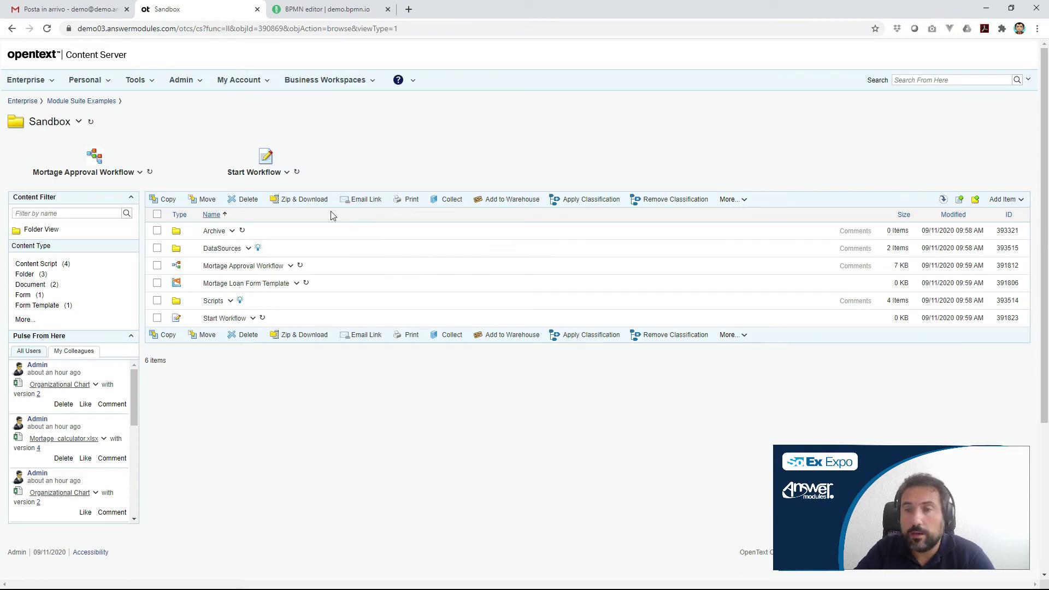
{"action": "left_click", "coordinate": [140, 173]}
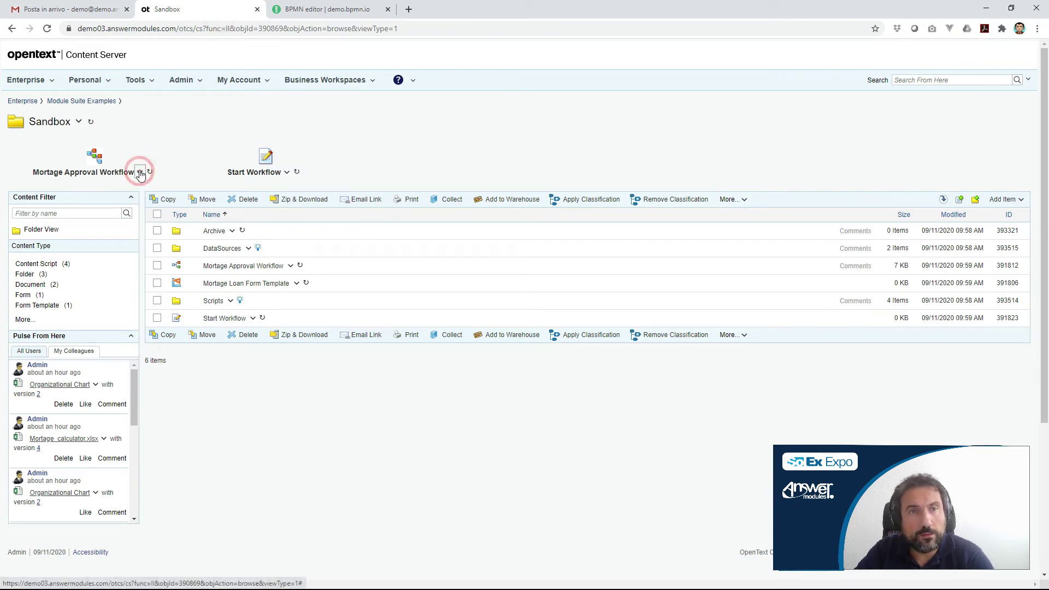
{"action": "left_click", "coordinate": [148, 179]}
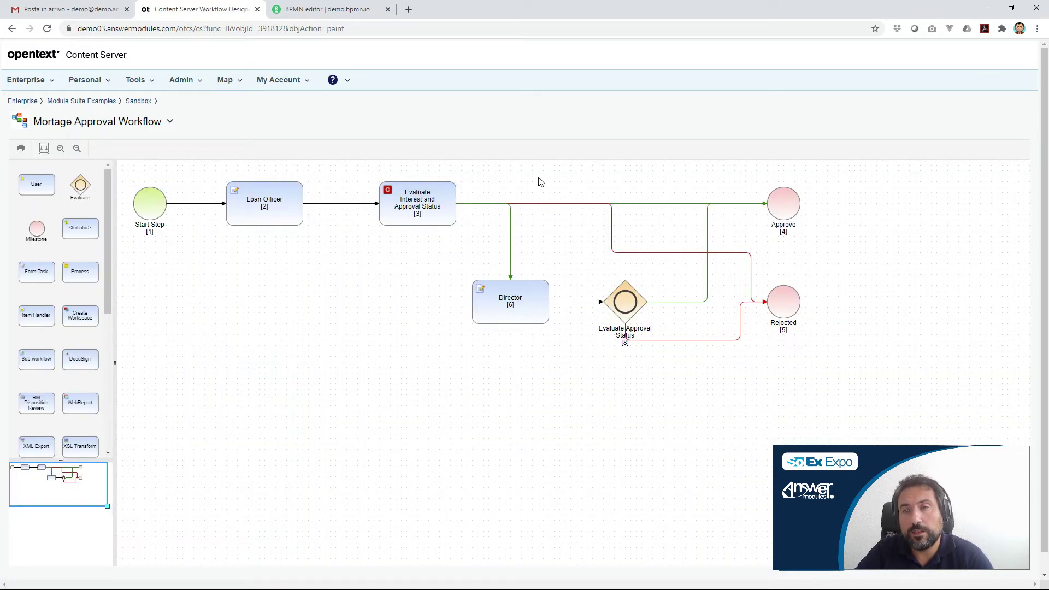
{"action": "left_click", "coordinate": [331, 9]}
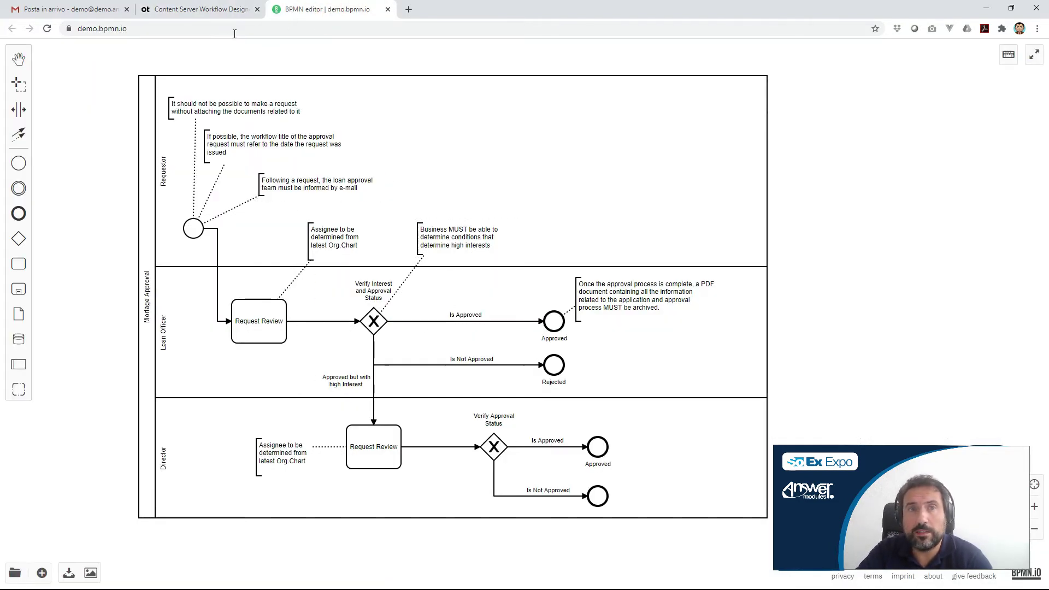
{"action": "left_click", "coordinate": [224, 11]}
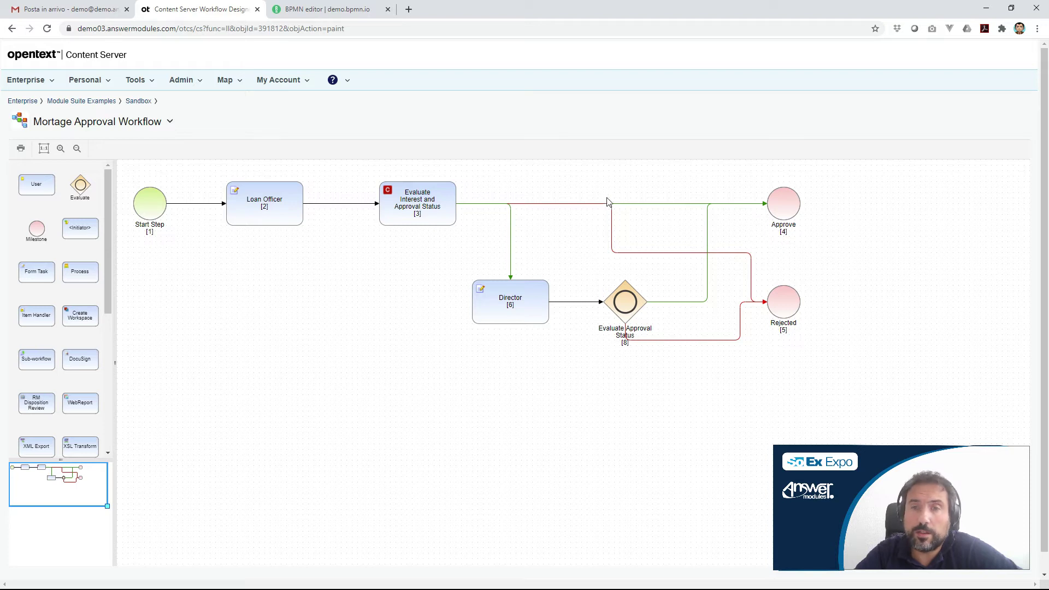
- Open the Start Workflow form from the Sandbox folder and check its Amount Errors, Request Date and Body of Request fields
{"action": "left_click", "coordinate": [134, 100]}
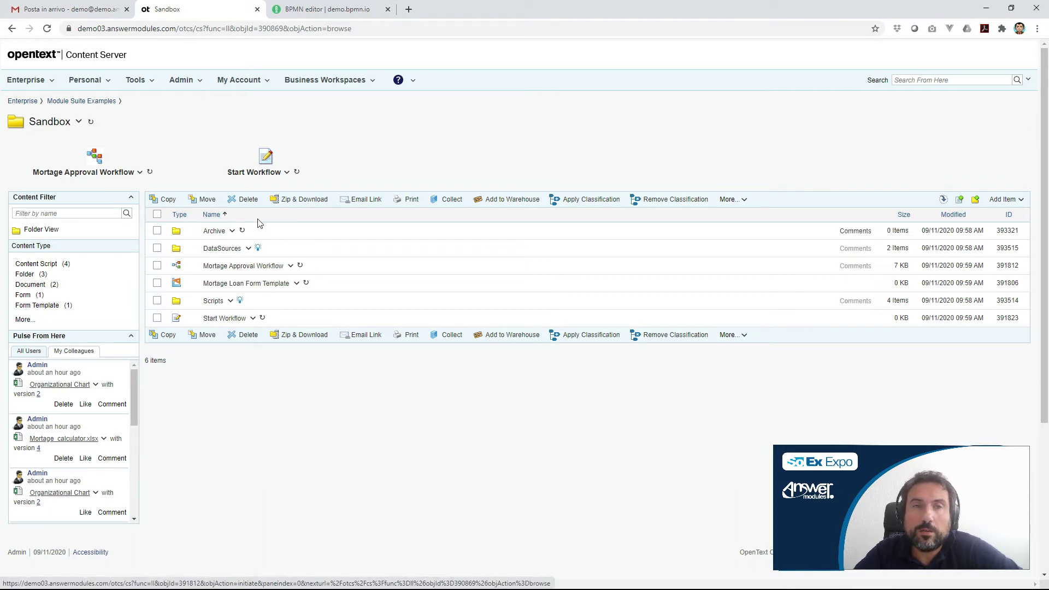
{"action": "left_click", "coordinate": [261, 167]}
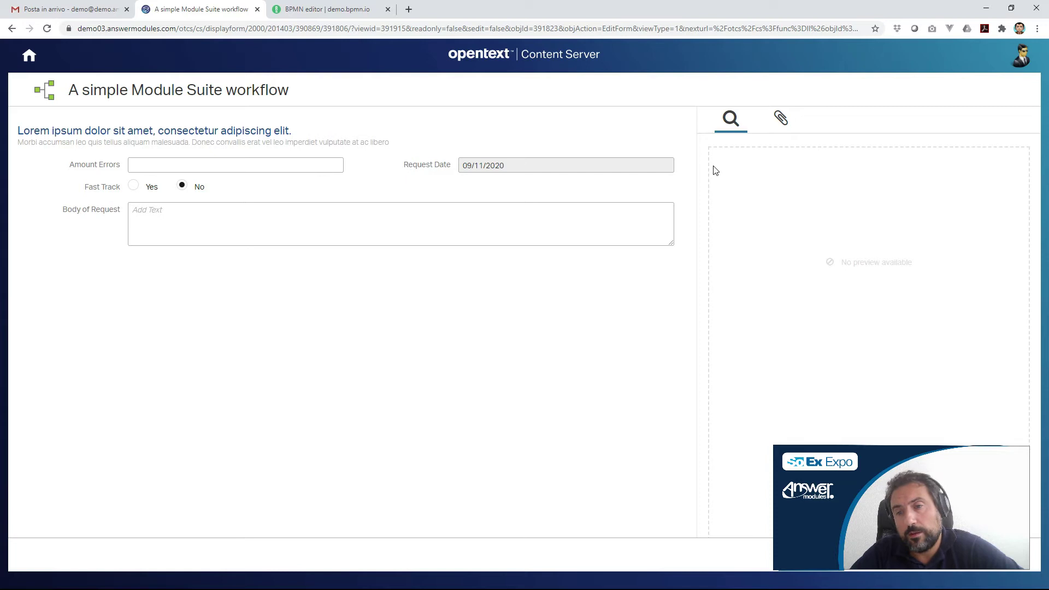
{"action": "left_click", "coordinate": [303, 167]}
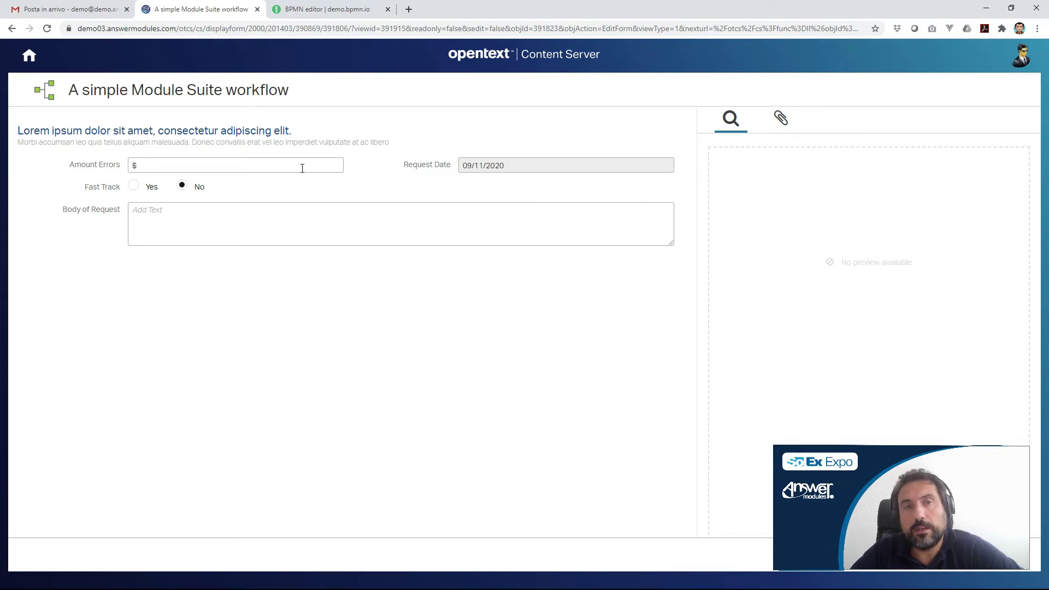
{"action": "left_click", "coordinate": [245, 170]}
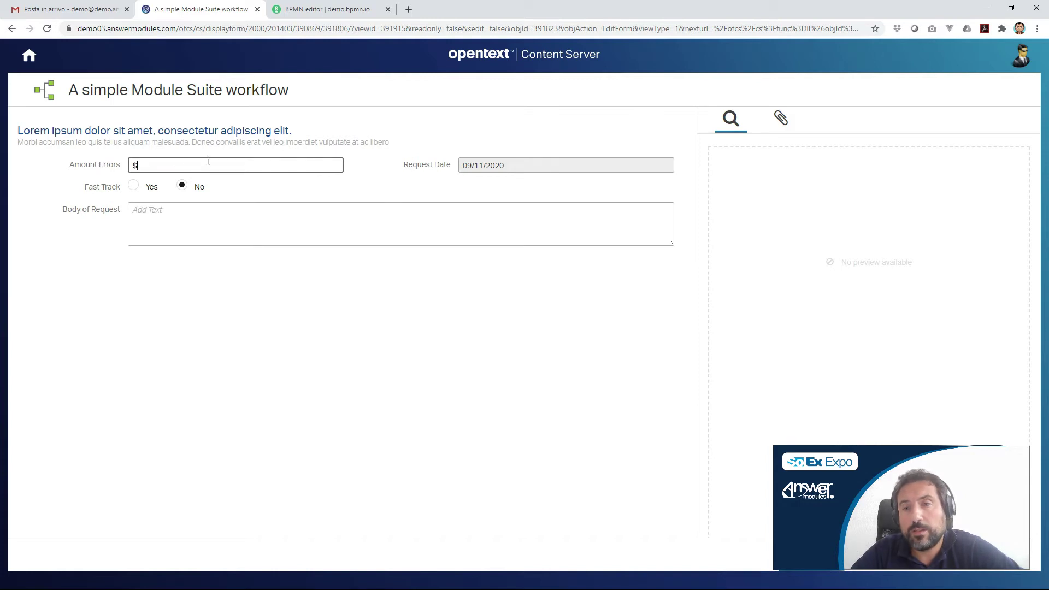
{"action": "left_click", "coordinate": [528, 162]}
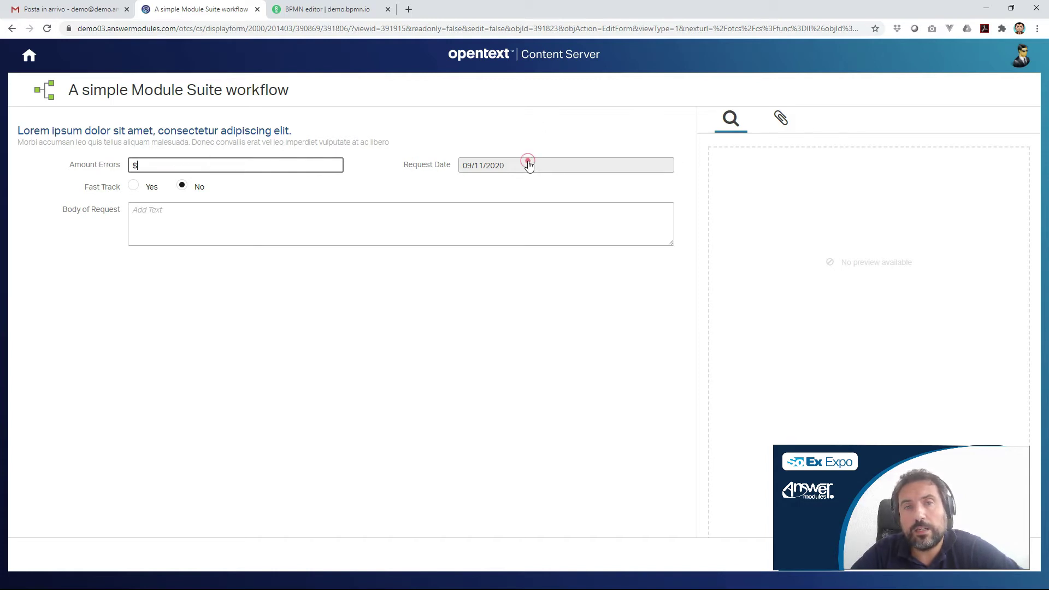
{"action": "left_click", "coordinate": [413, 219]}
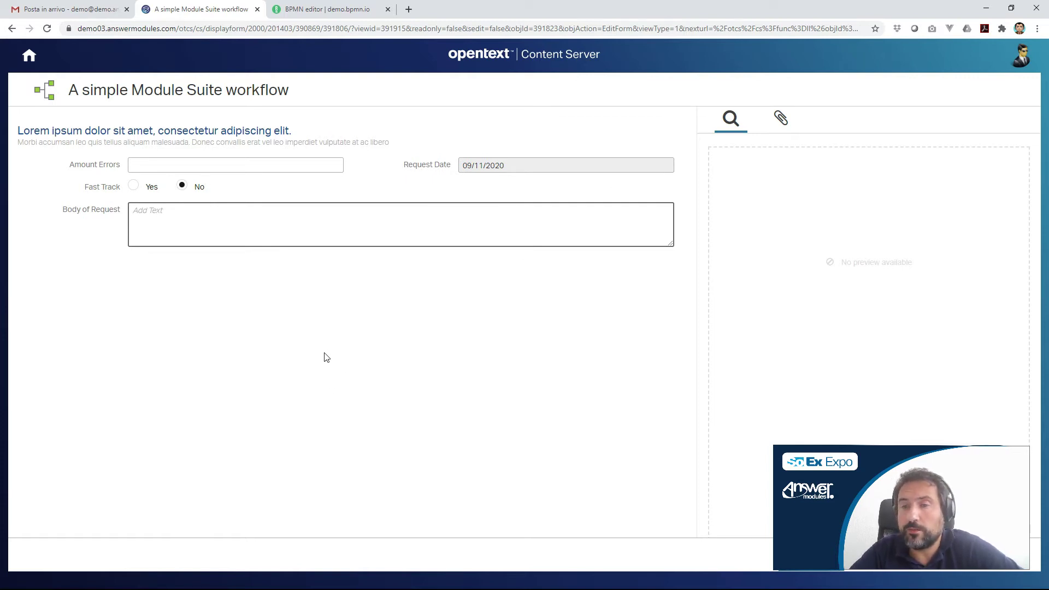
- View the form's attachment and preview areas and try to start the request with the amount left empty
{"action": "left_click_drag", "start_coordinate": [914, 462], "coordinate": [379, 458]}
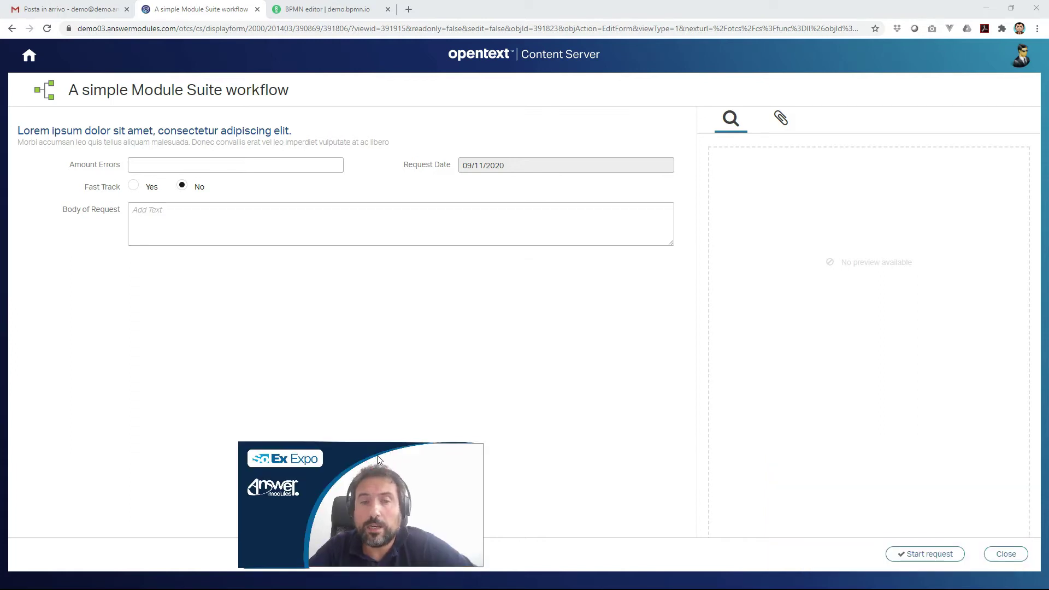
{"action": "left_click", "coordinate": [788, 117]}
{"action": "left_click", "coordinate": [731, 118]}
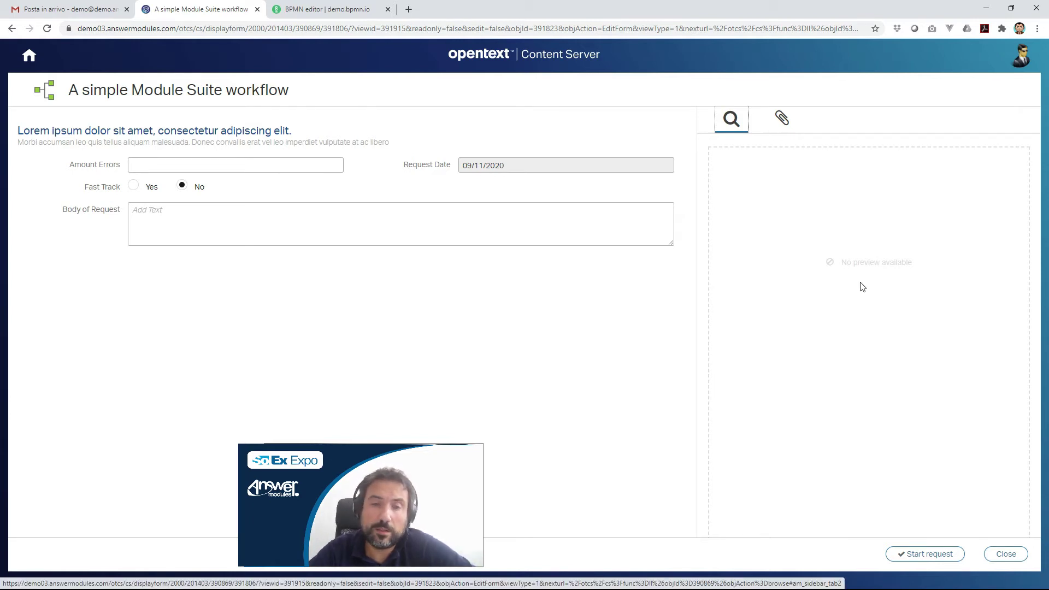
{"action": "left_click", "coordinate": [944, 555]}
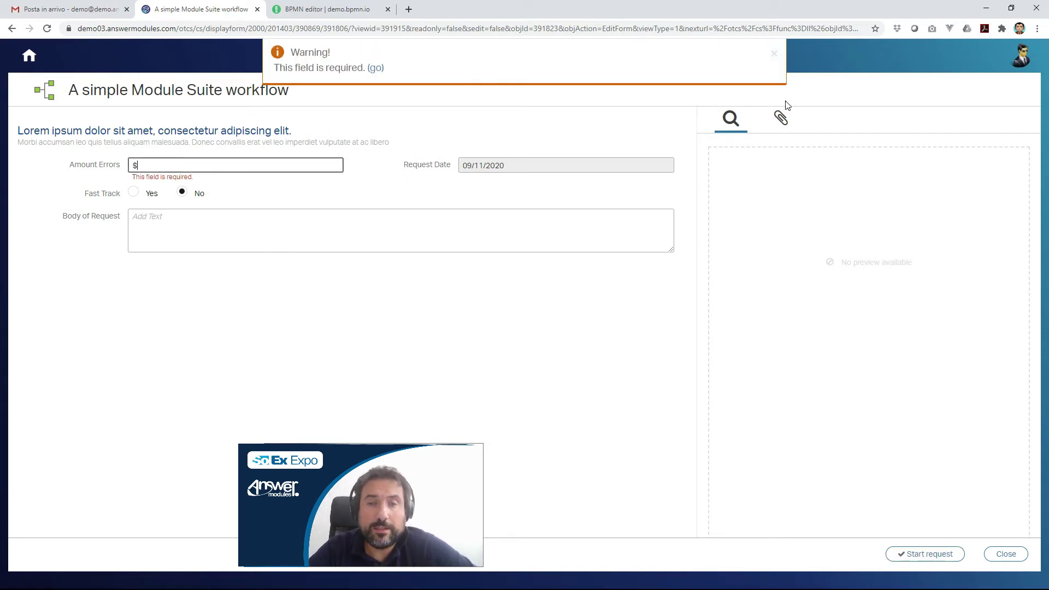
- Fill in the request with amount $200'000 and body "Some additional information", and try to start it without an attachment
{"action": "left_click", "coordinate": [278, 167]}
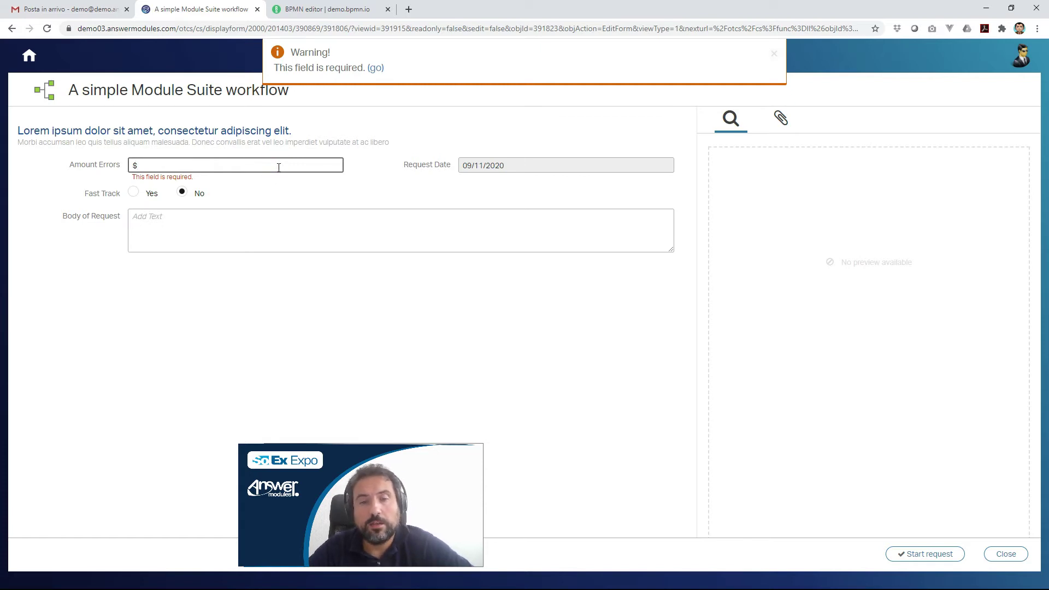
{"action": "type", "text": "20'000"}
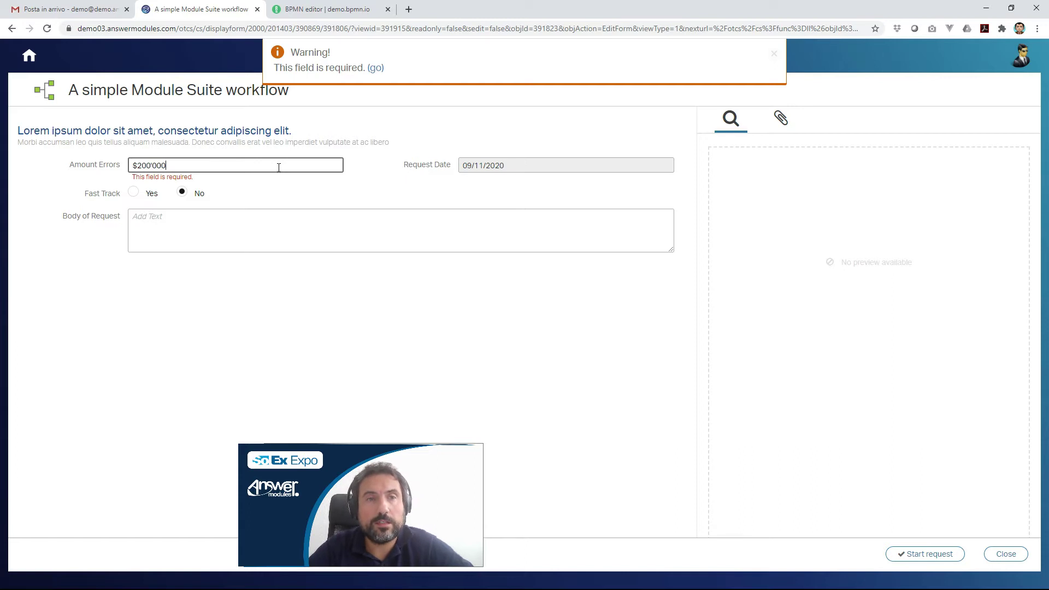
{"action": "left_click", "coordinate": [472, 196]}
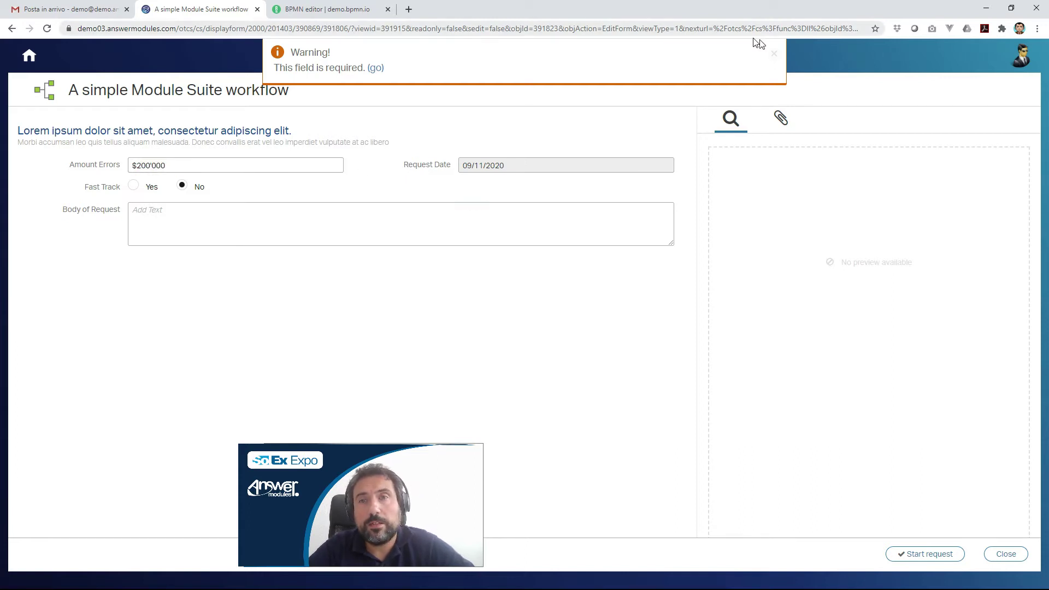
{"action": "left_click", "coordinate": [773, 55]}
{"action": "left_click", "coordinate": [561, 220]}
{"action": "type", "text": "Some additional information"}
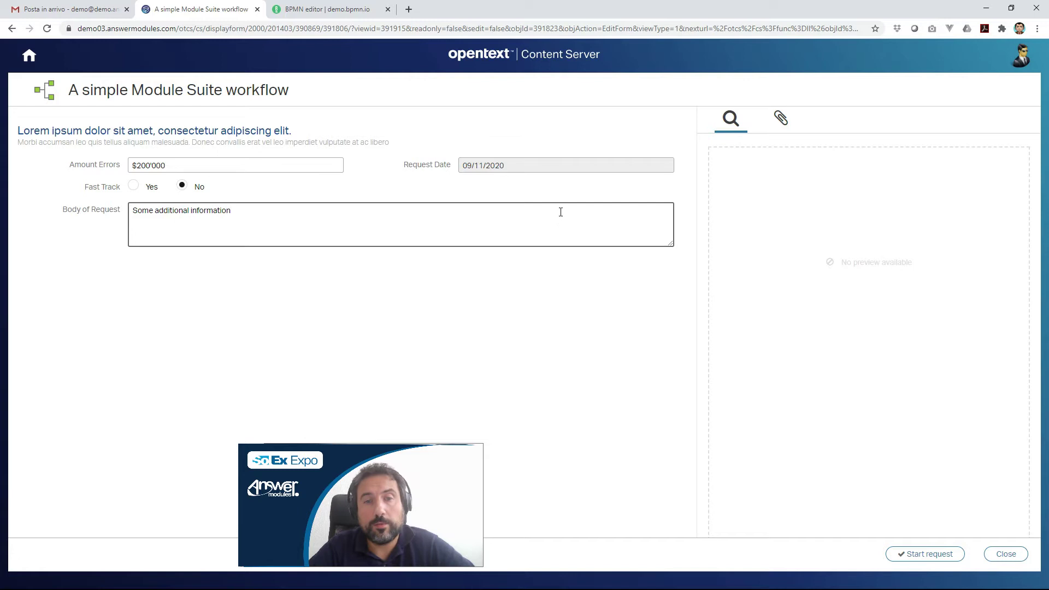
{"action": "left_click", "coordinate": [946, 553]}
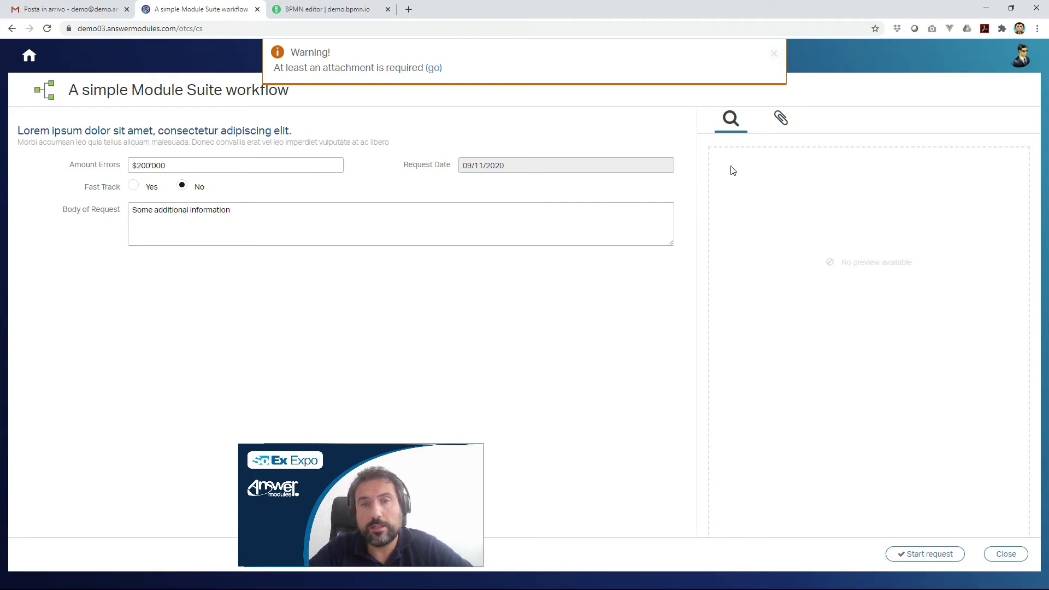
{"action": "left_click", "coordinate": [773, 54]}
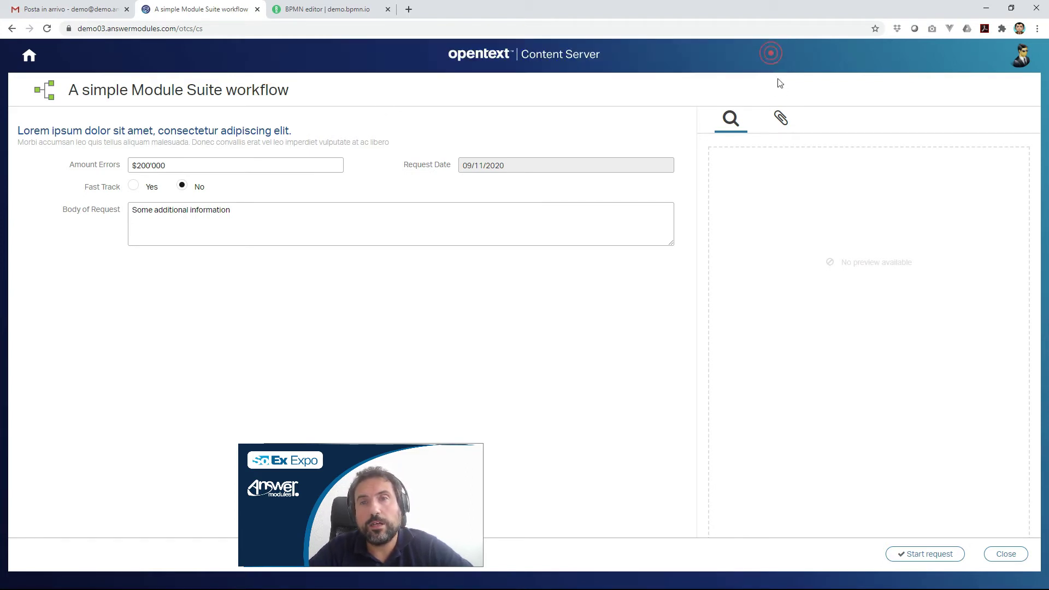
- Attach diagram.bpmn from the Download folder to the request
{"action": "left_click", "coordinate": [781, 118]}
{"action": "key", "text": "alt+Tab"}
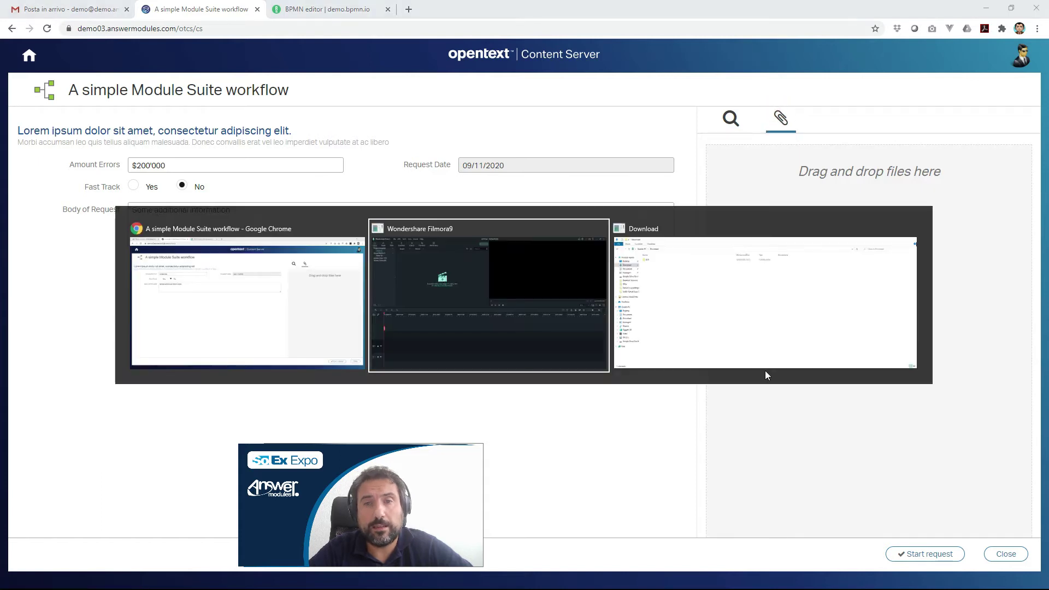
{"action": "left_click", "coordinate": [766, 373]}
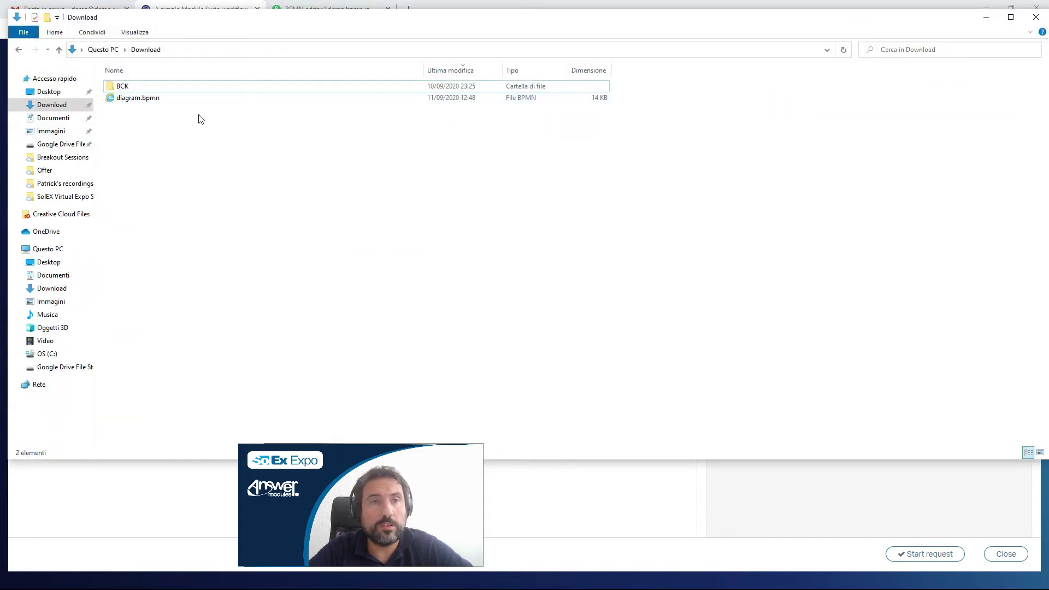
{"action": "left_click_drag", "start_coordinate": [141, 100], "coordinate": [905, 462]}
{"action": "key", "text": "alt+Tab"}
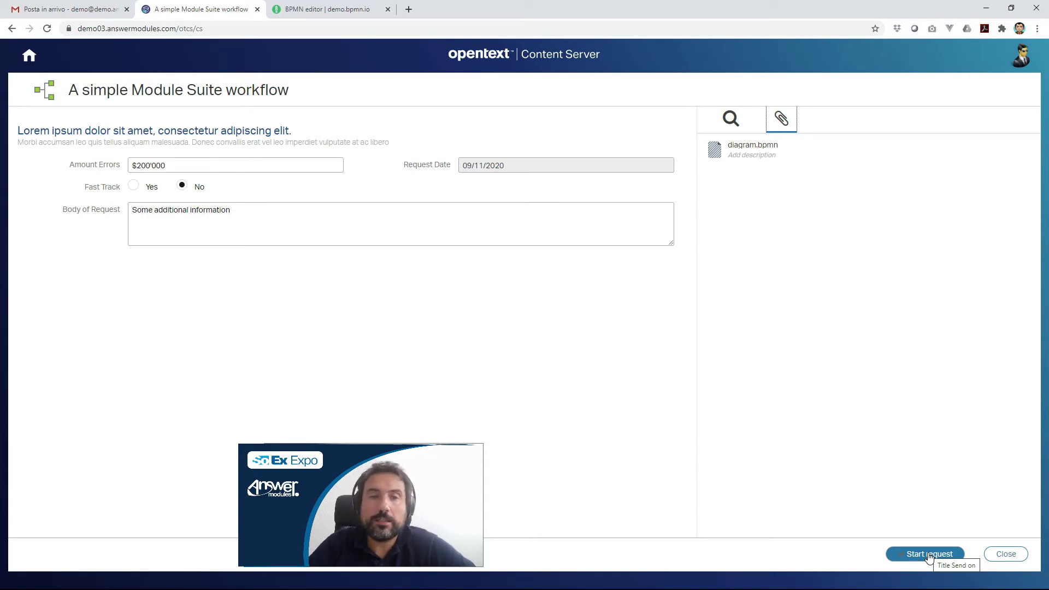
- Check the workflow title requirement in the BPMN diagram and start the mortgage approval request
{"action": "left_click", "coordinate": [333, 9]}
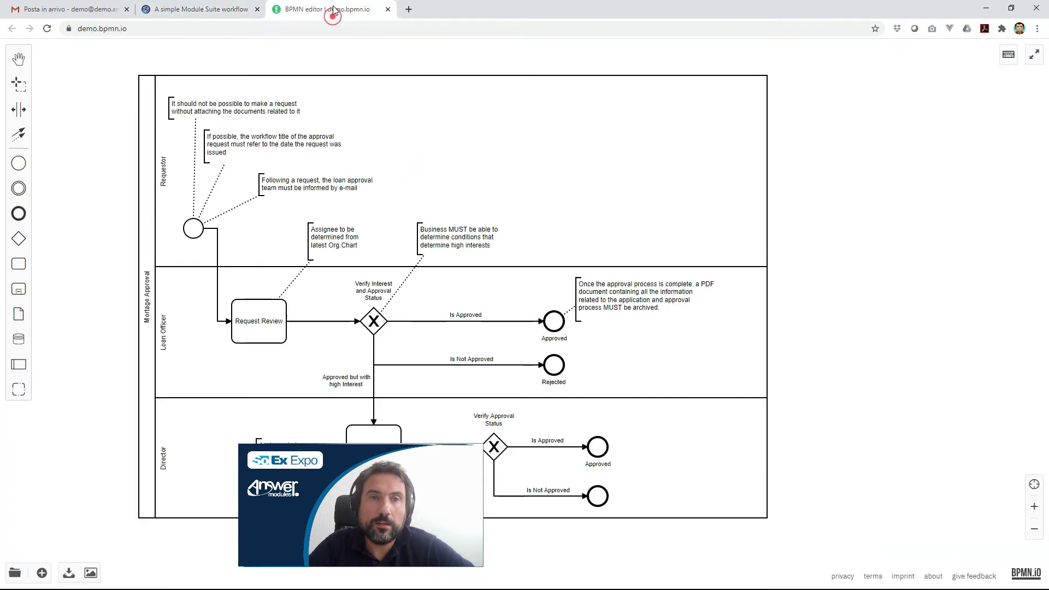
{"action": "left_click", "coordinate": [250, 147]}
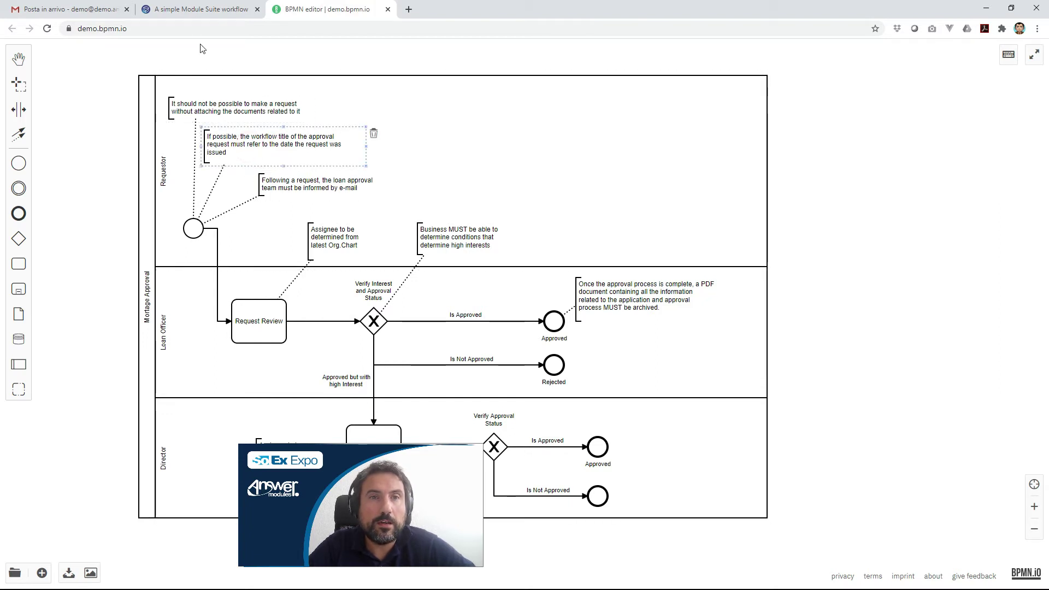
{"action": "left_click", "coordinate": [198, 11]}
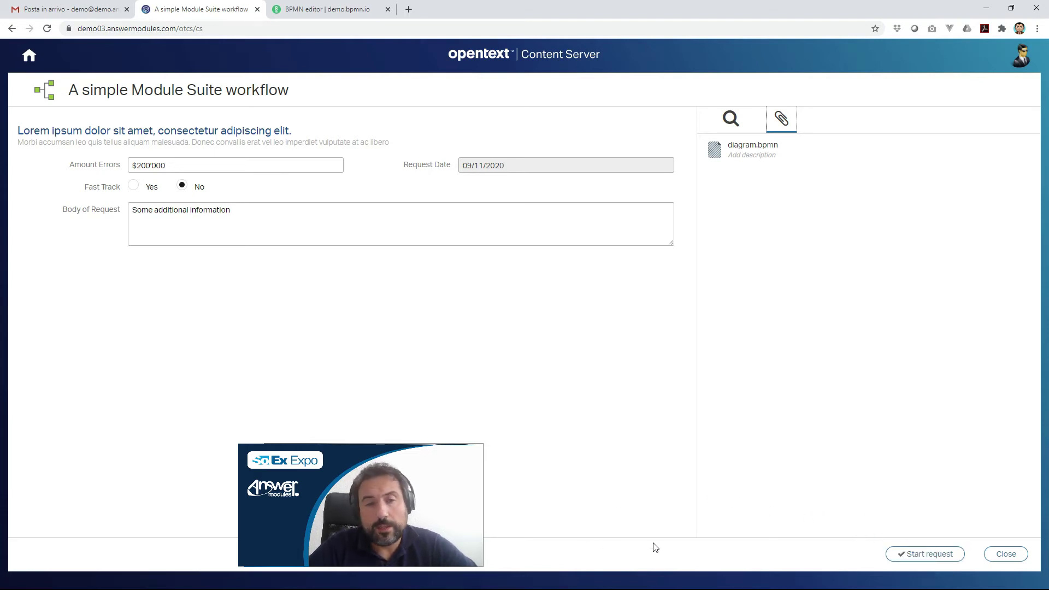
{"action": "left_click", "coordinate": [929, 555]}
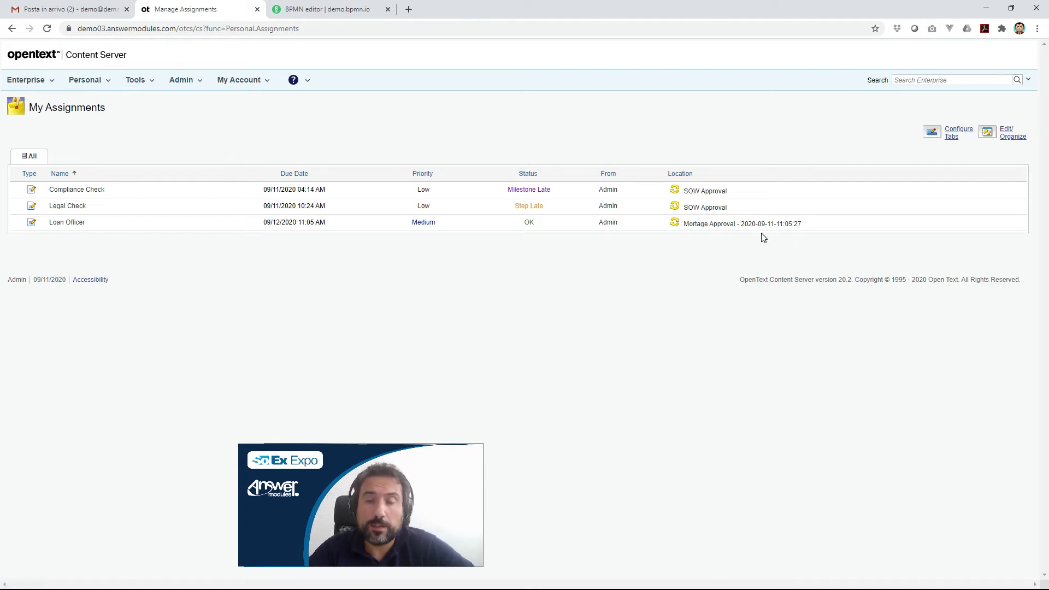
- Switch to Gmail, read the newest Mortage Approval task notification and return to the inbox
{"action": "left_click", "coordinate": [93, 16]}
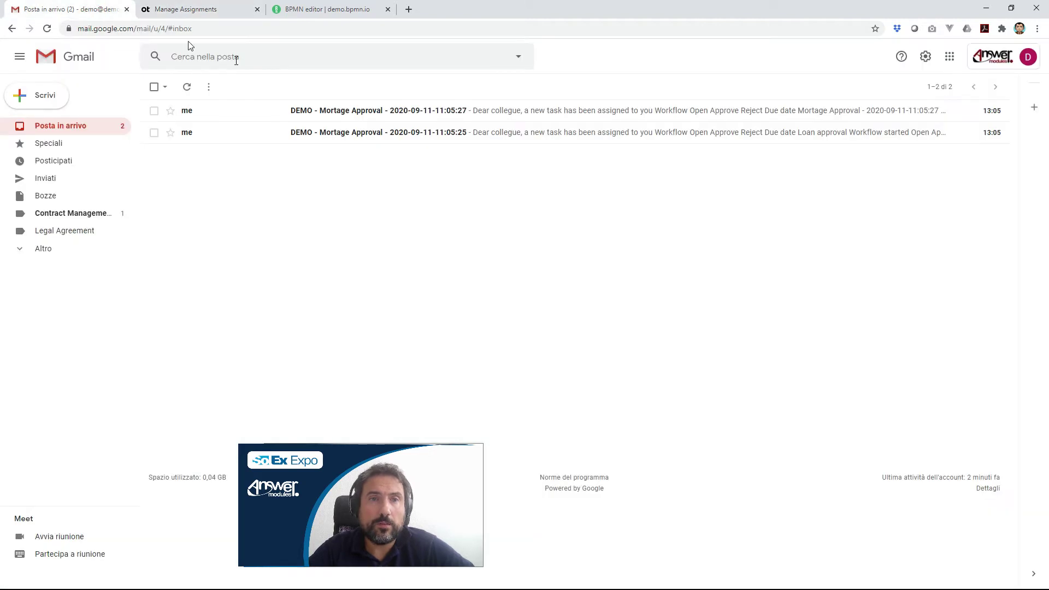
{"action": "left_click", "coordinate": [339, 113]}
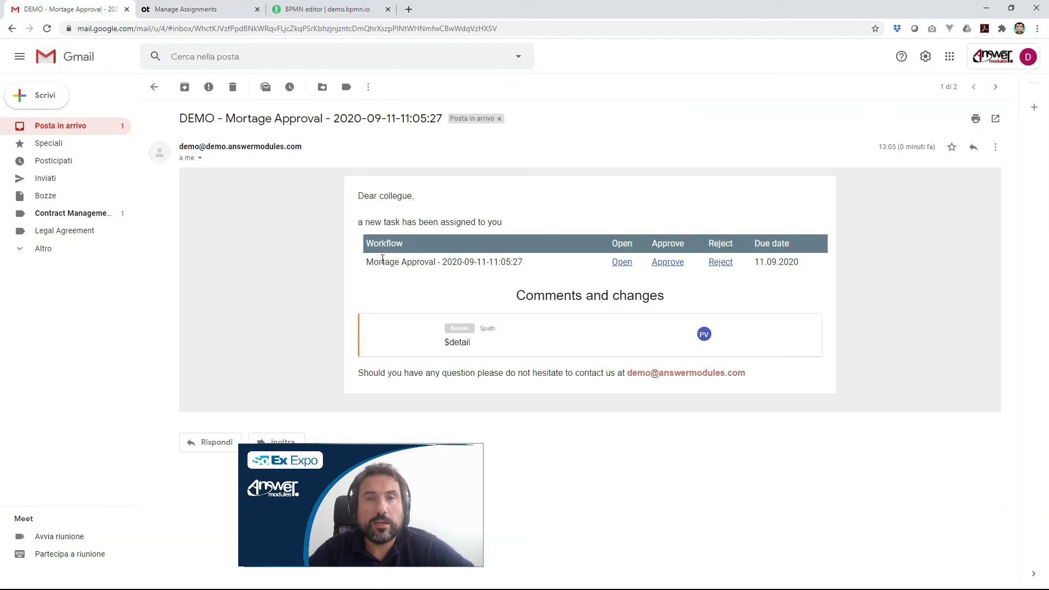
{"action": "left_click", "coordinate": [154, 94]}
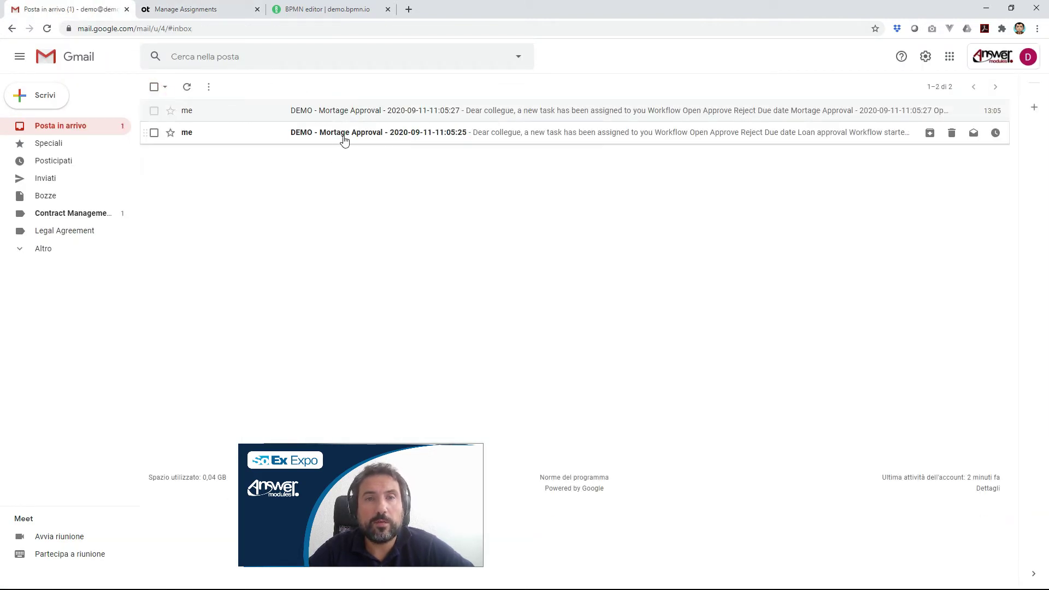
- Read the older Mortage Approval notification about the started loan approval workflow, and return to My Assignments in Content Server
{"action": "left_click", "coordinate": [343, 133]}
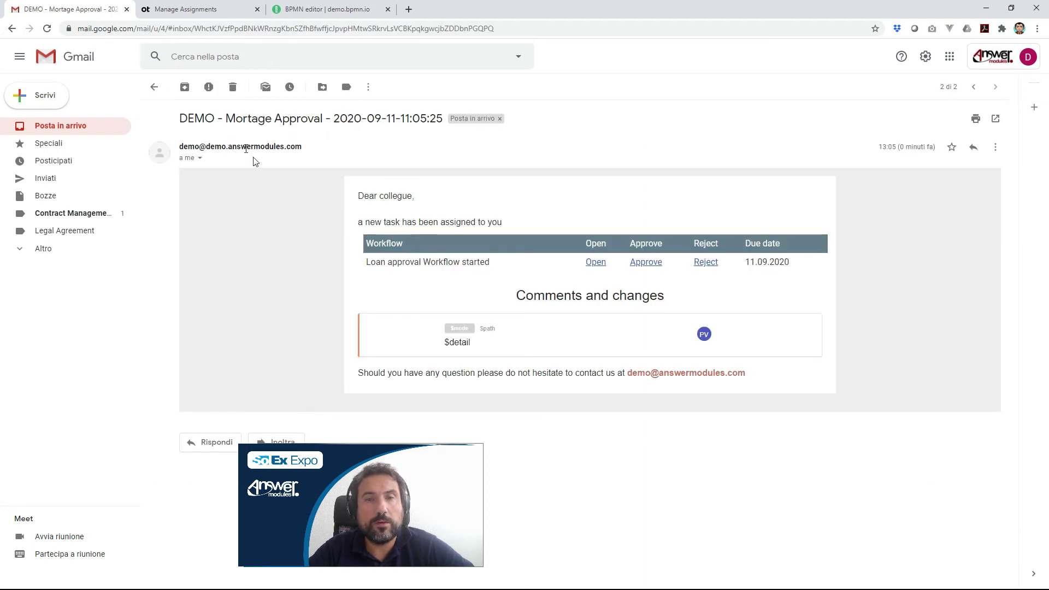
{"action": "left_click", "coordinate": [153, 91]}
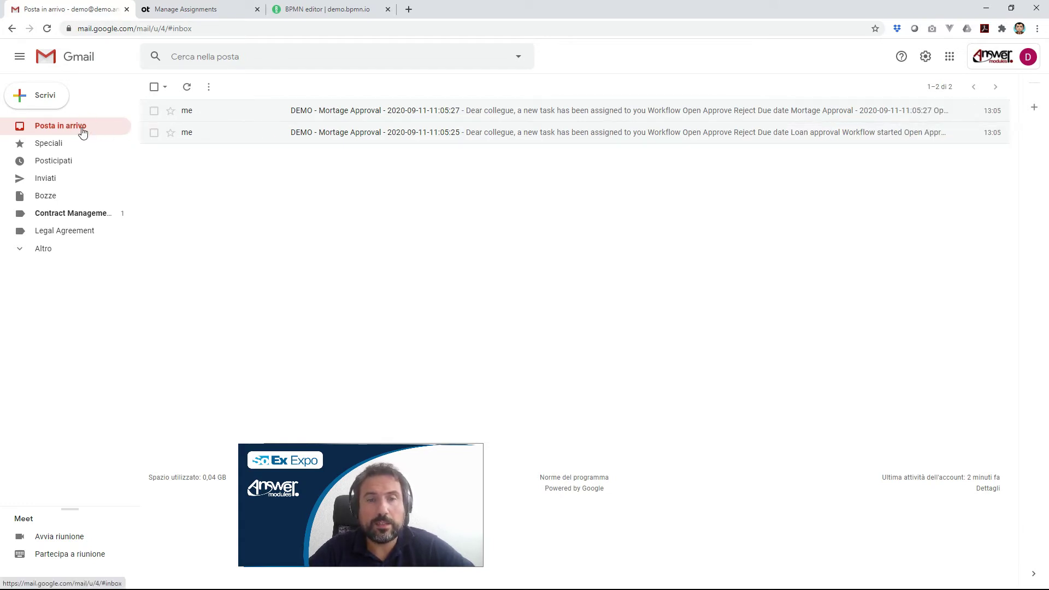
{"action": "left_click", "coordinate": [185, 11]}
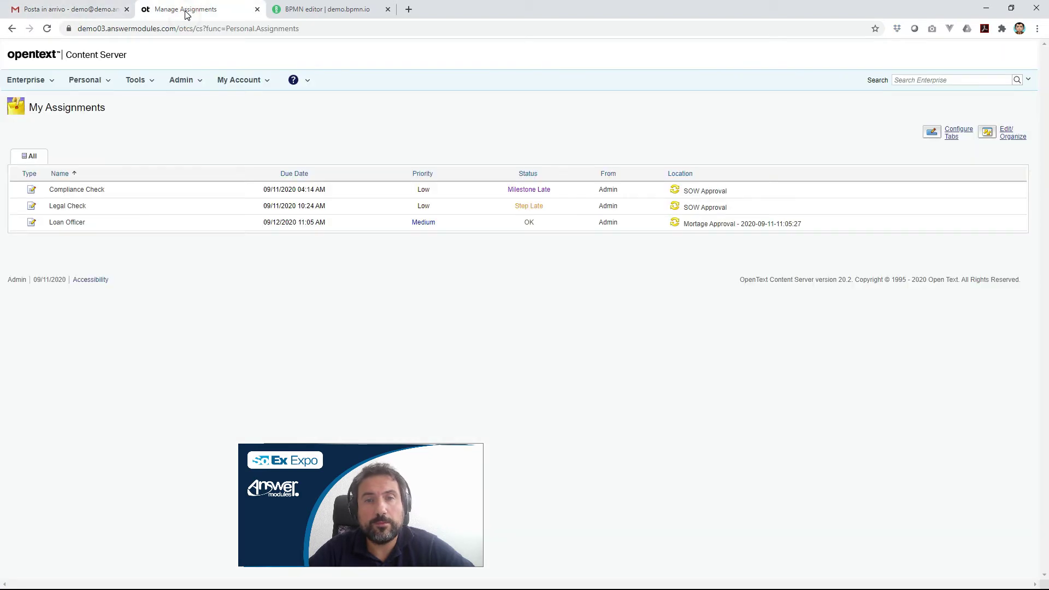
- Download the Organizational Chart from the Sandbox's DataSources folder and open it in Excel with editing enabled
{"action": "left_click", "coordinate": [73, 225]}
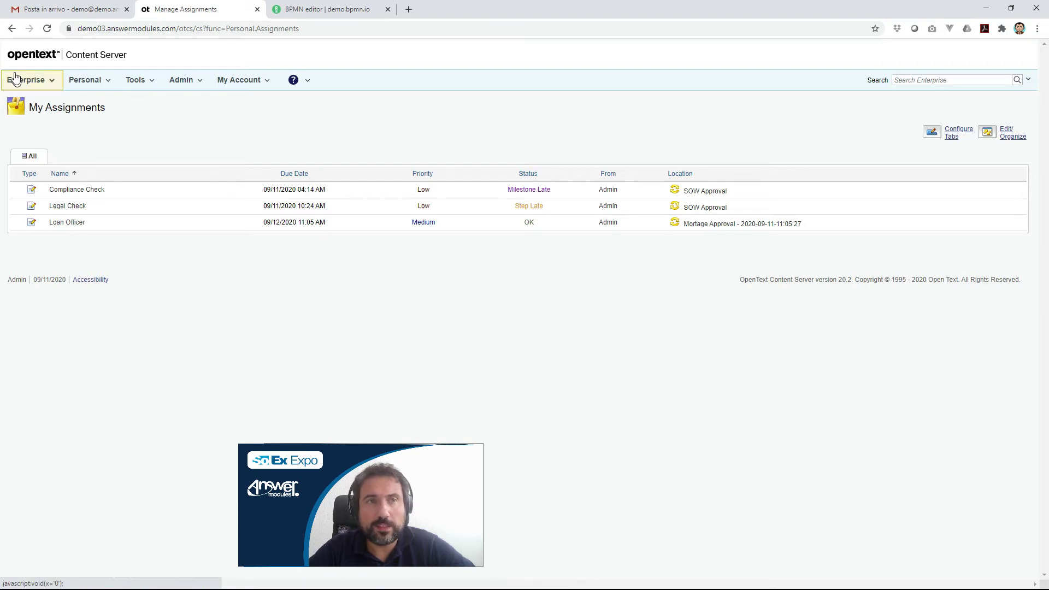
{"action": "left_click", "coordinate": [12, 31]}
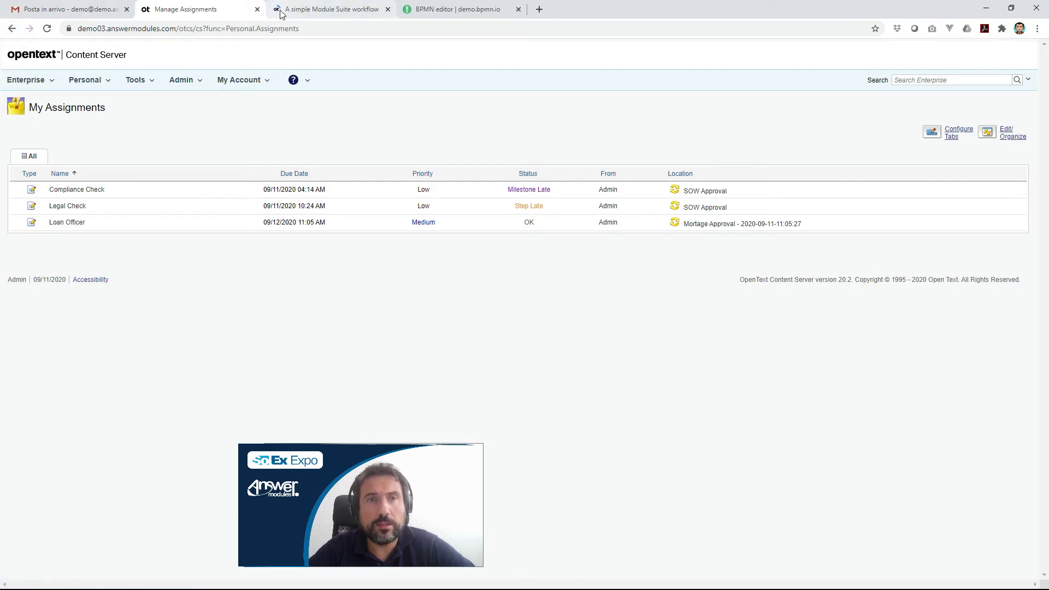
{"action": "left_click", "coordinate": [11, 29]}
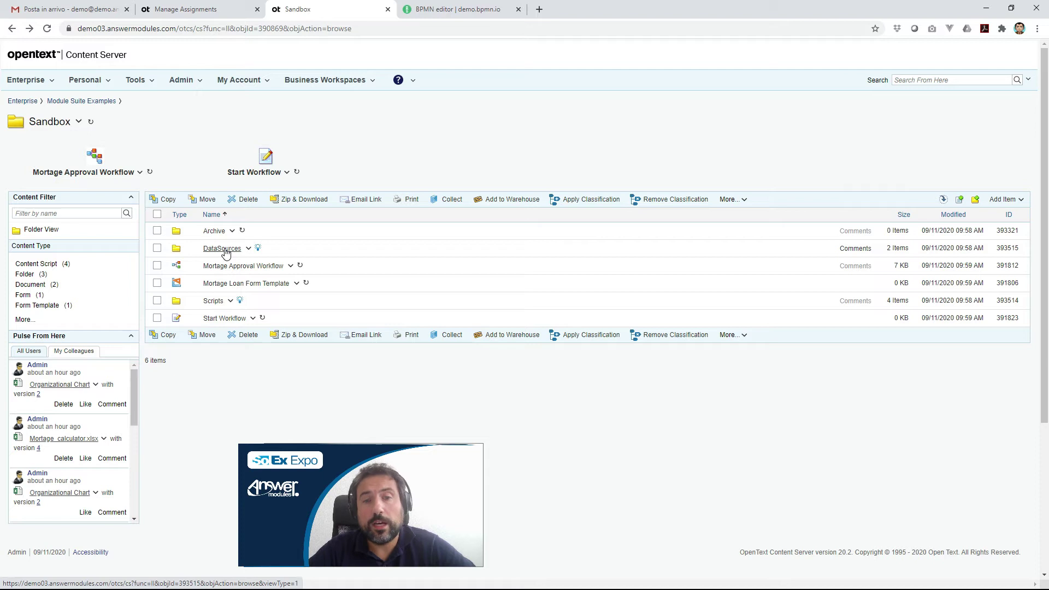
{"action": "left_click", "coordinate": [224, 250]}
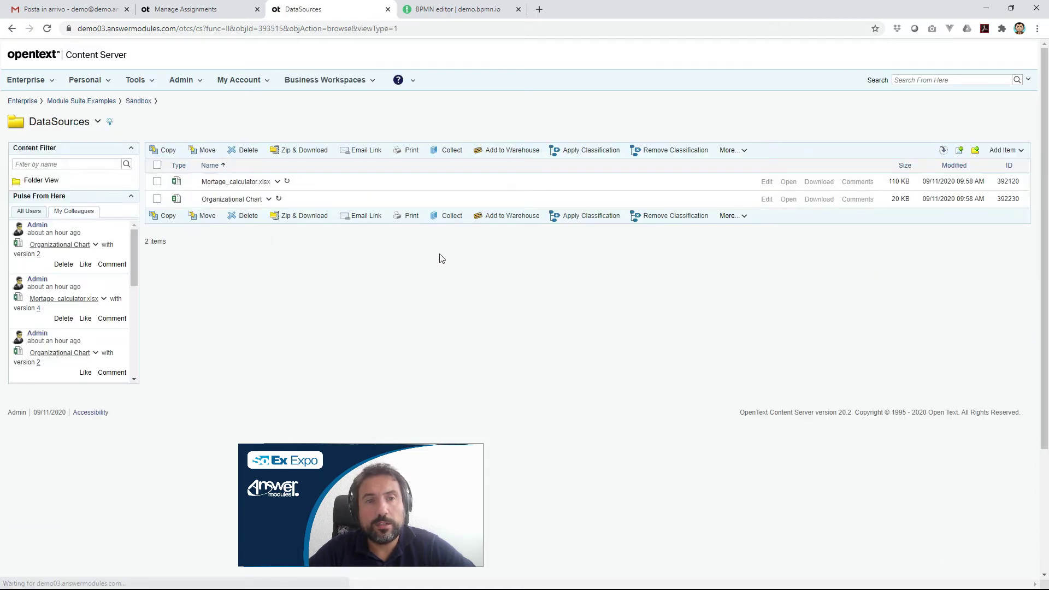
{"action": "left_click", "coordinate": [819, 199]}
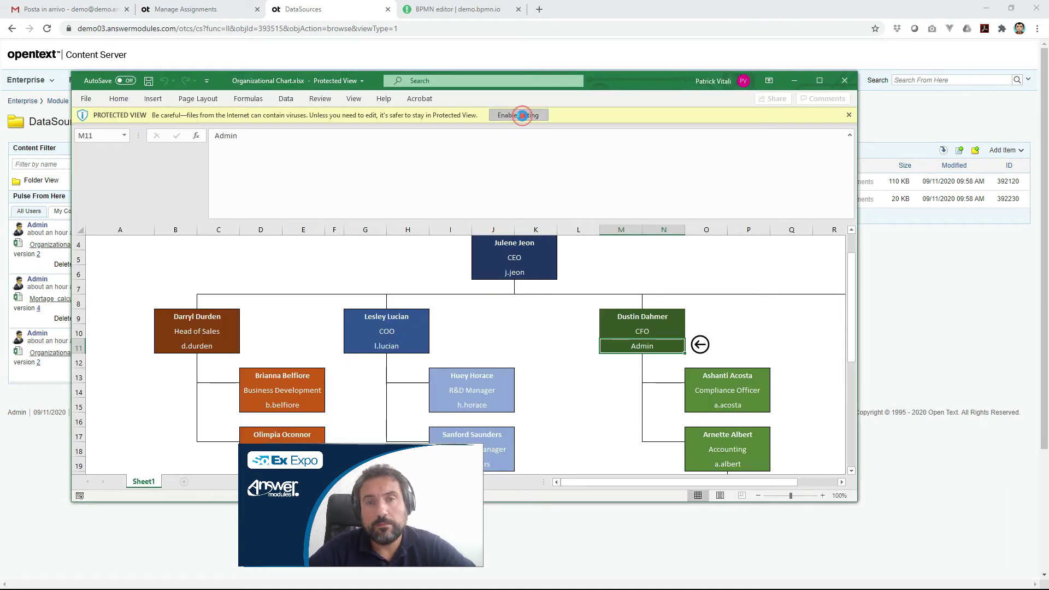
{"action": "left_click", "coordinate": [522, 116]}
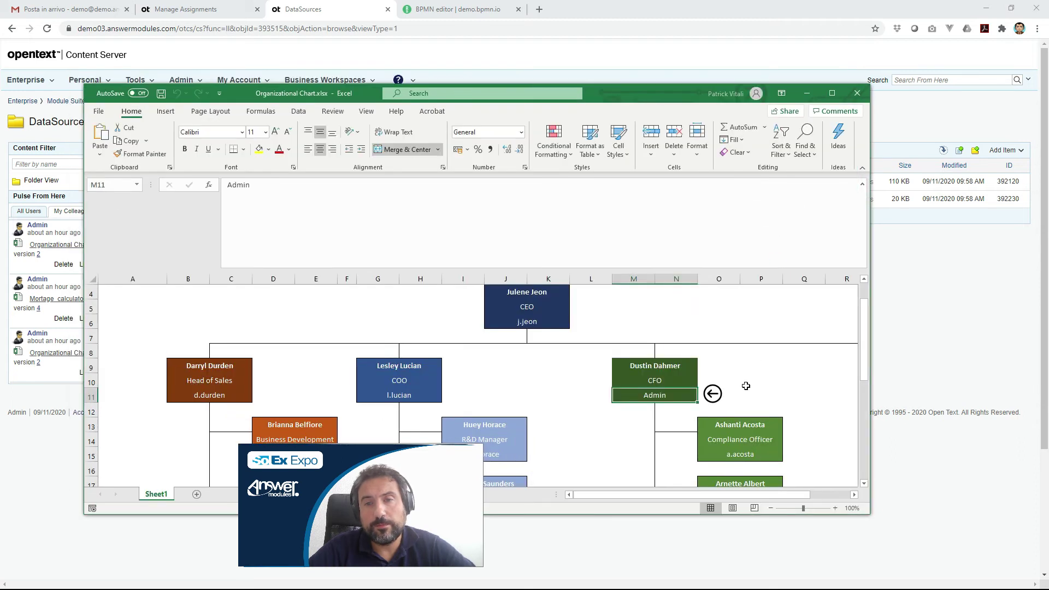
- Examine which user accounts are assigned to the Loan Officer and CFO roles in the organizational chart
{"action": "scroll", "coordinate": [744, 387], "scroll_direction": "down", "scroll_amount": 3}
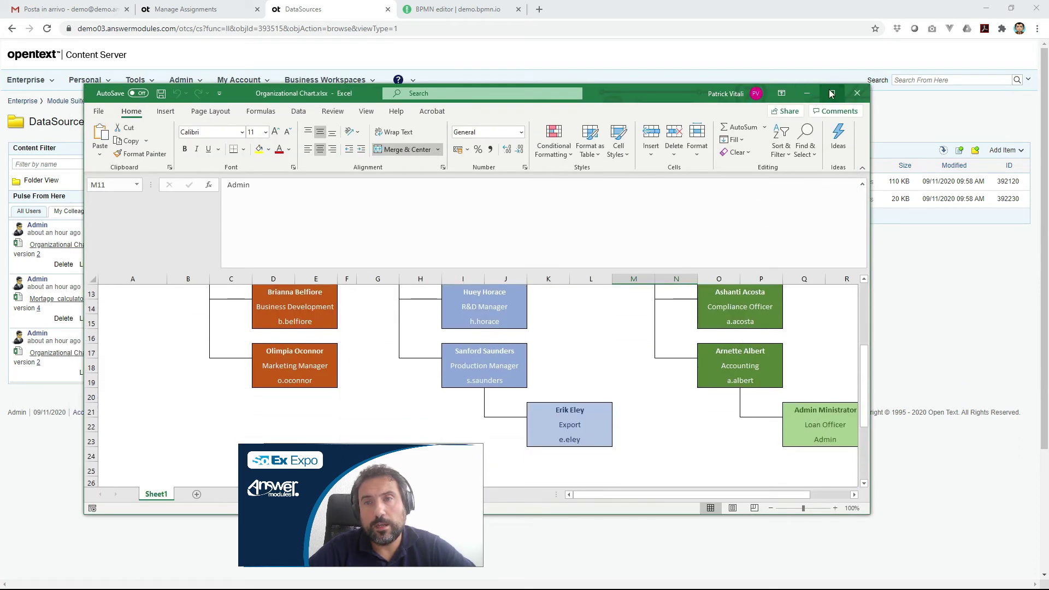
{"action": "left_click", "coordinate": [831, 93]}
{"action": "left_click", "coordinate": [741, 341]}
{"action": "scroll", "coordinate": [769, 388], "scroll_direction": "up", "scroll_amount": 1}
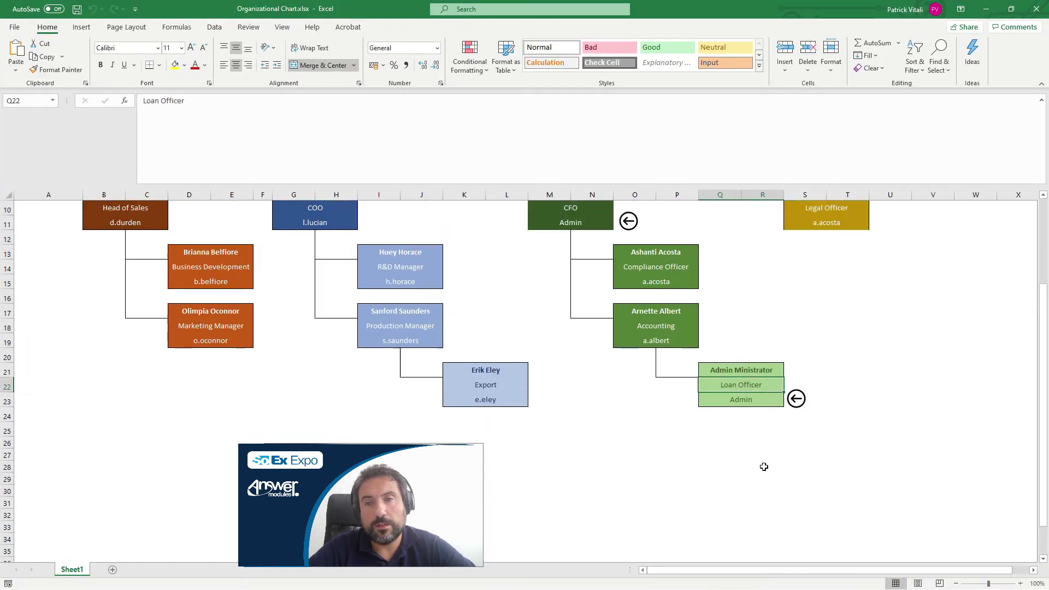
{"action": "key", "text": "Down"}
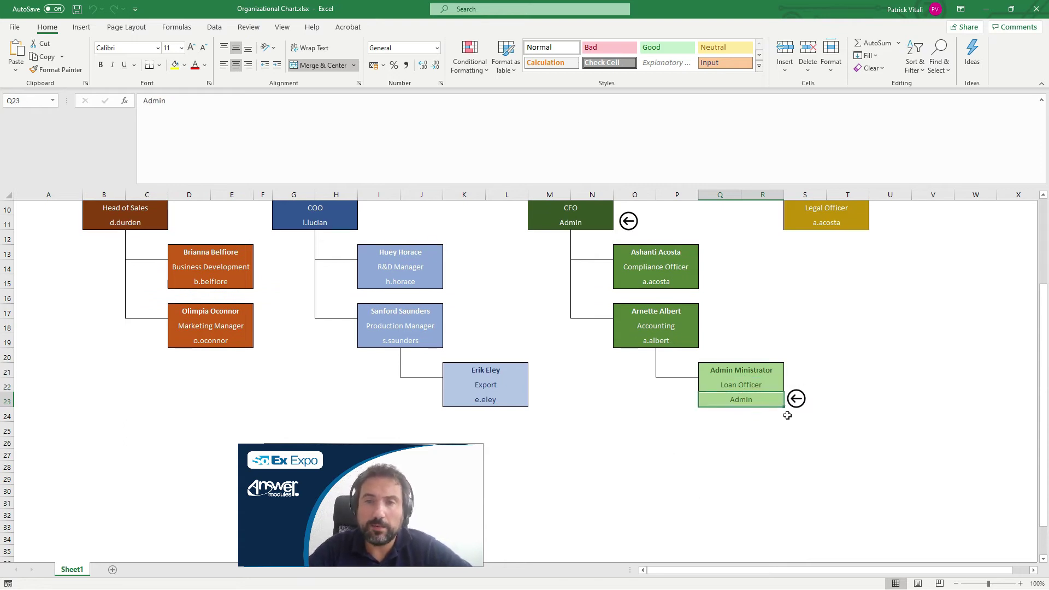
{"action": "scroll", "coordinate": [745, 380], "scroll_direction": "up", "scroll_amount": 1}
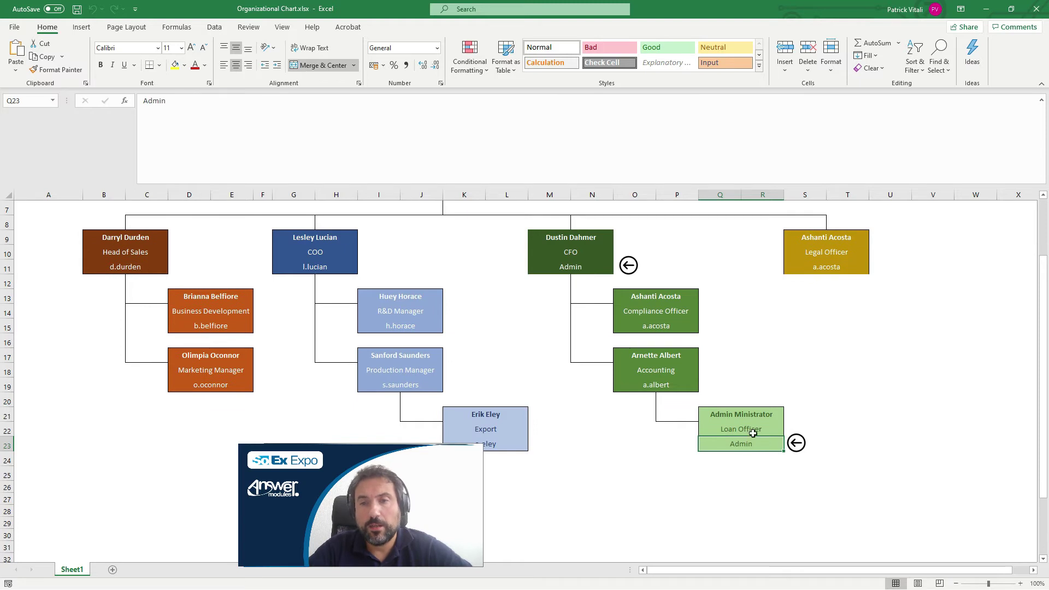
{"action": "left_click", "coordinate": [574, 267]}
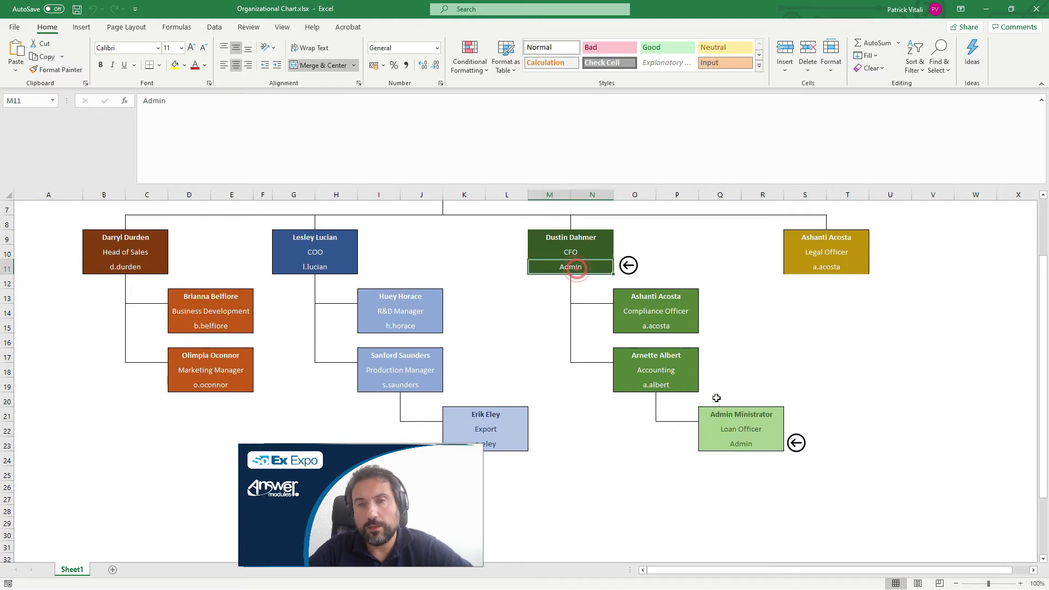
{"action": "left_click", "coordinate": [740, 444]}
- Switch back to Content Server and open the Loan Officer task from My Assignments
{"action": "key", "text": "alt+Tab"}
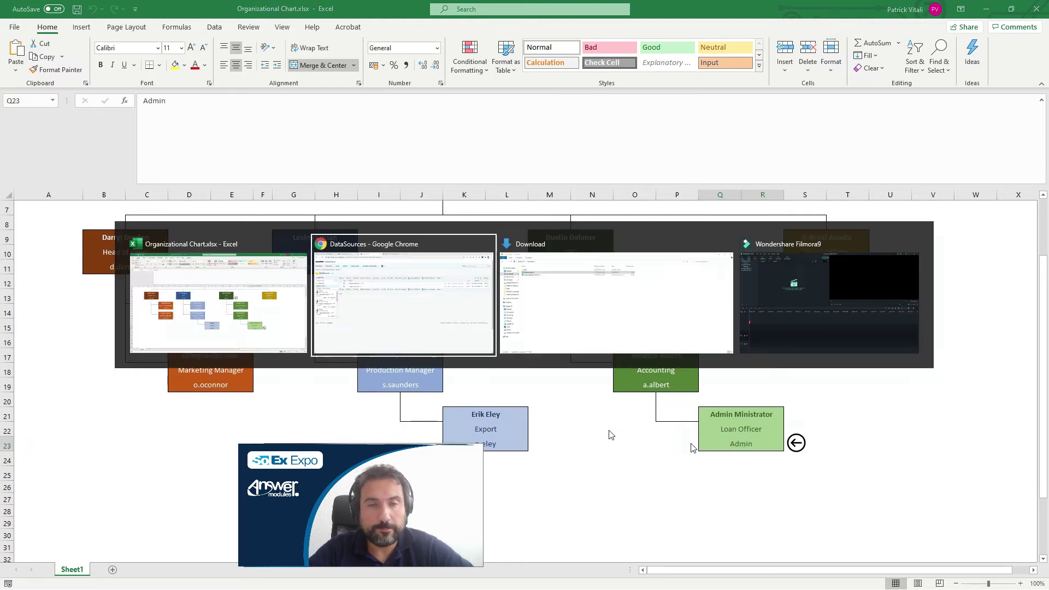
{"action": "left_click", "coordinate": [193, 15]}
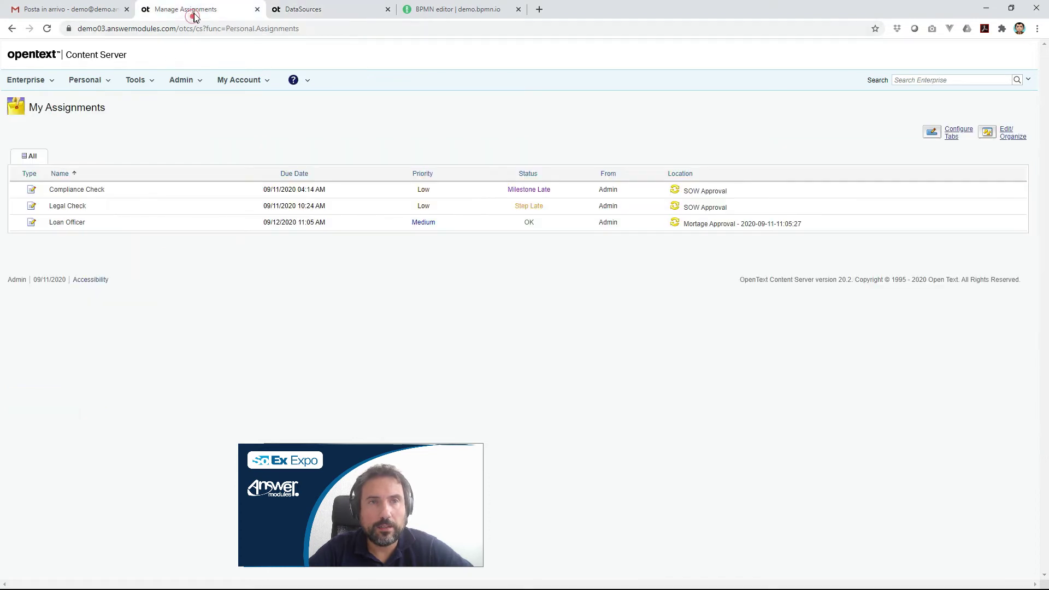
{"action": "left_click", "coordinate": [67, 223]}
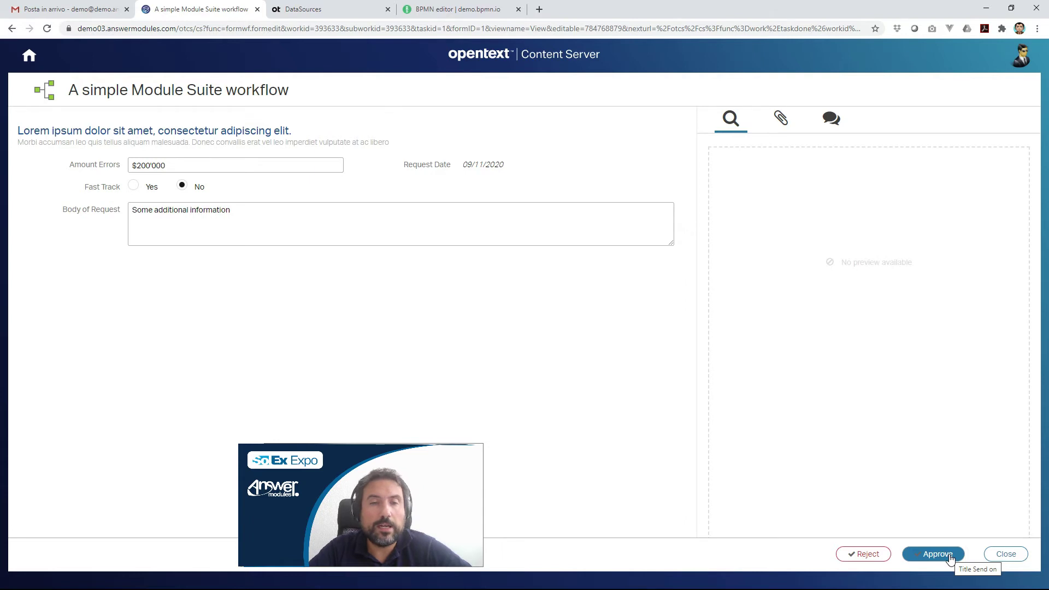
- Download Mortage_calculator.xlsx from the DataSources folder and open it in Excel with editing enabled
{"action": "left_click", "coordinate": [335, 15]}
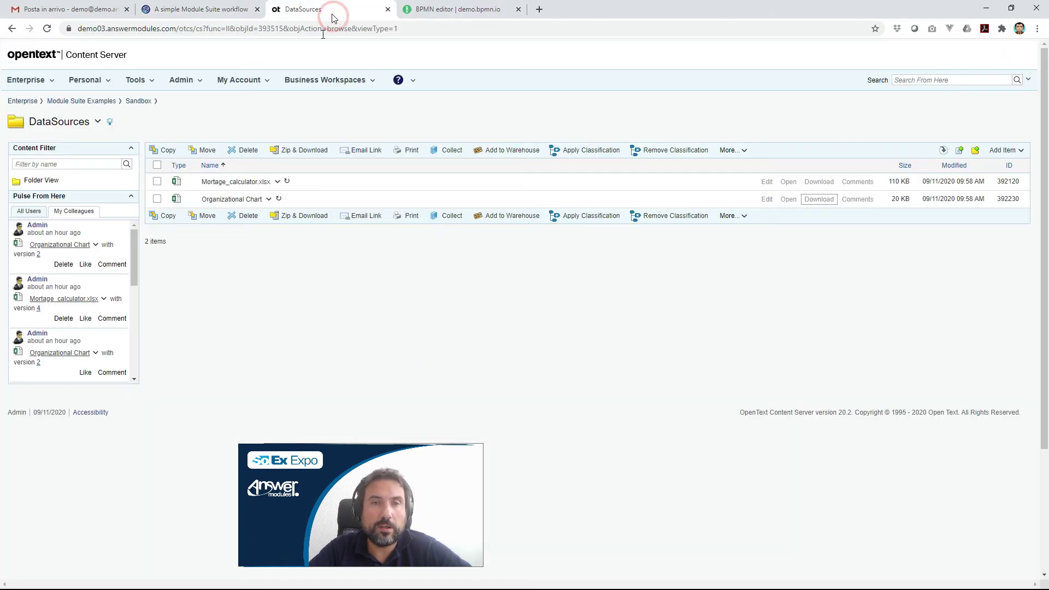
{"action": "left_click", "coordinate": [817, 184]}
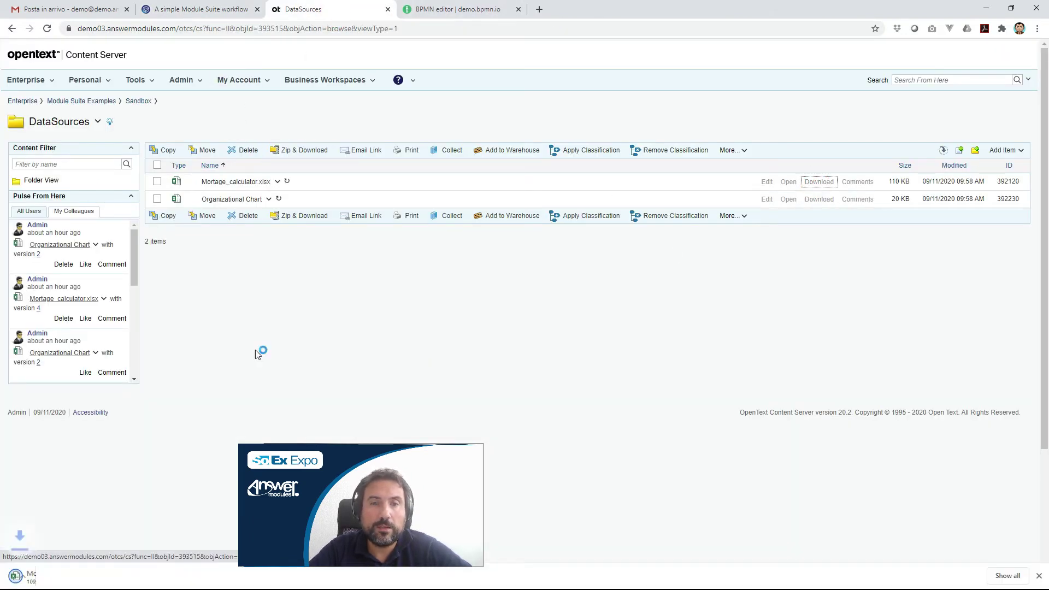
{"action": "left_click", "coordinate": [82, 577]}
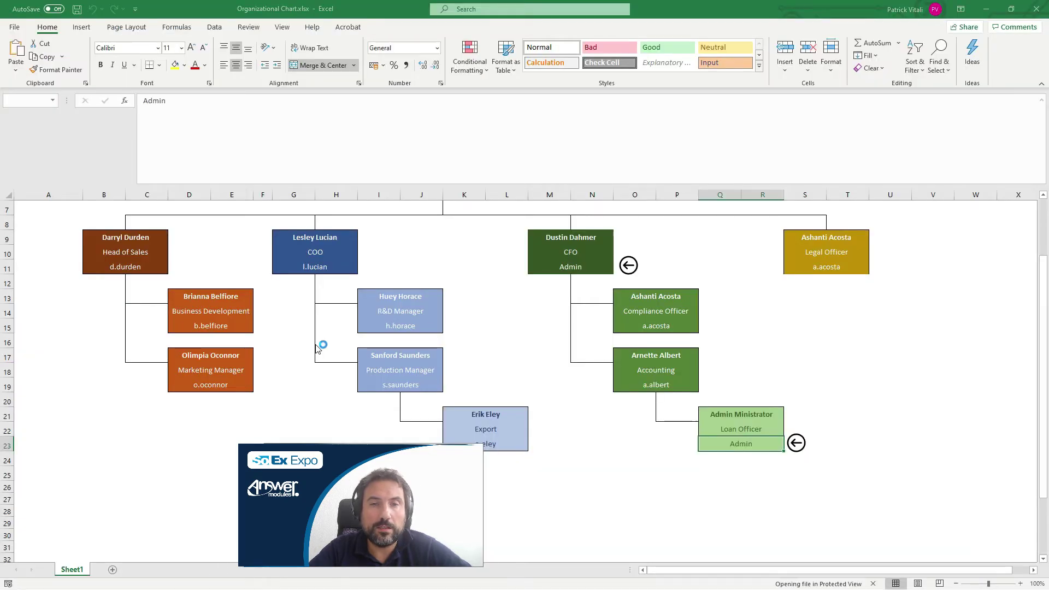
{"action": "key", "text": "alt+Tab"}
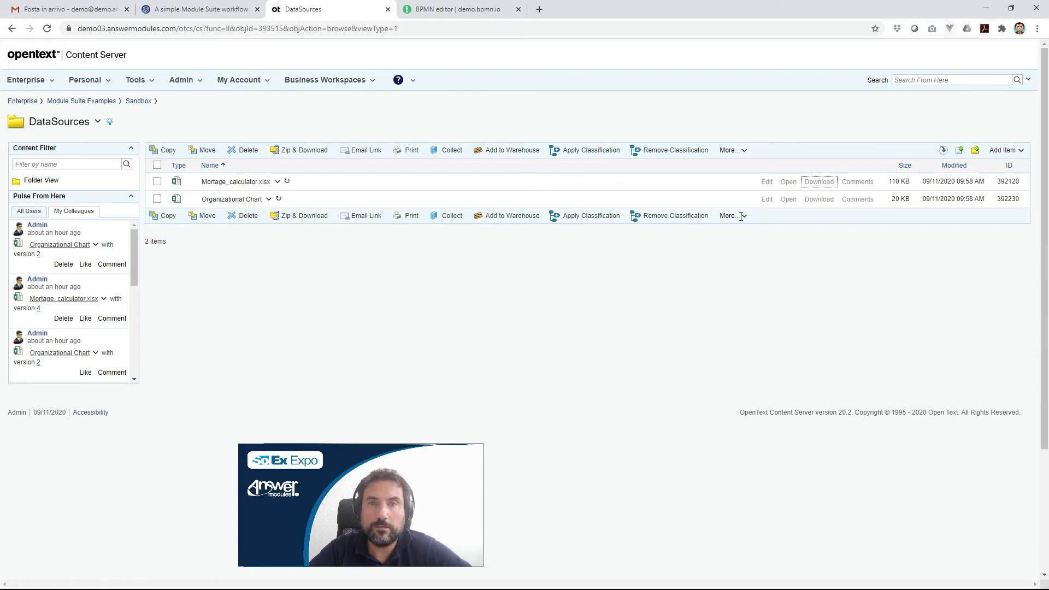
{"action": "key", "text": "alt+Tab"}
{"action": "key", "text": "alt+Tab"}
{"action": "key", "text": "alt+Tab"}
{"action": "key", "text": "alt+Tab"}
{"action": "key", "text": "alt+Tab"}
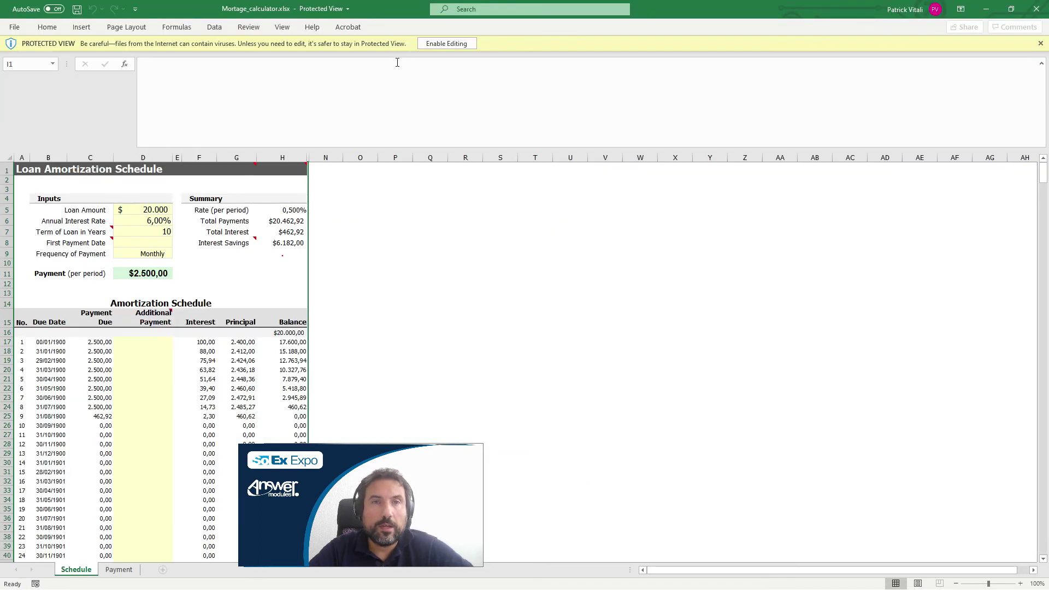
{"action": "left_click", "coordinate": [449, 44]}
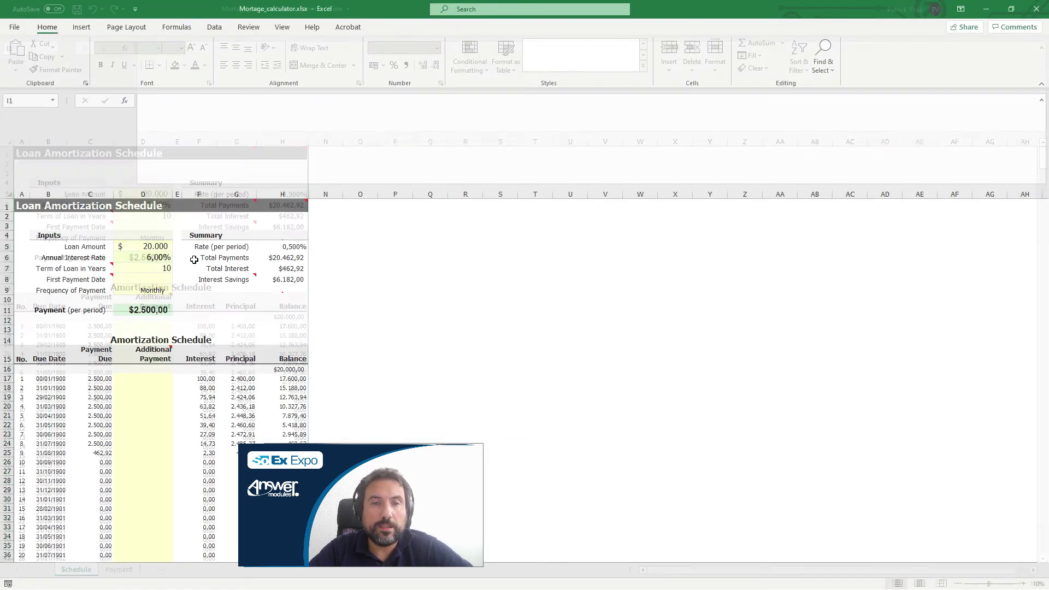
- Copy the amount 200'000 from the loan request form into the calculator's Loan Amount cell
{"action": "left_click", "coordinate": [161, 249]}
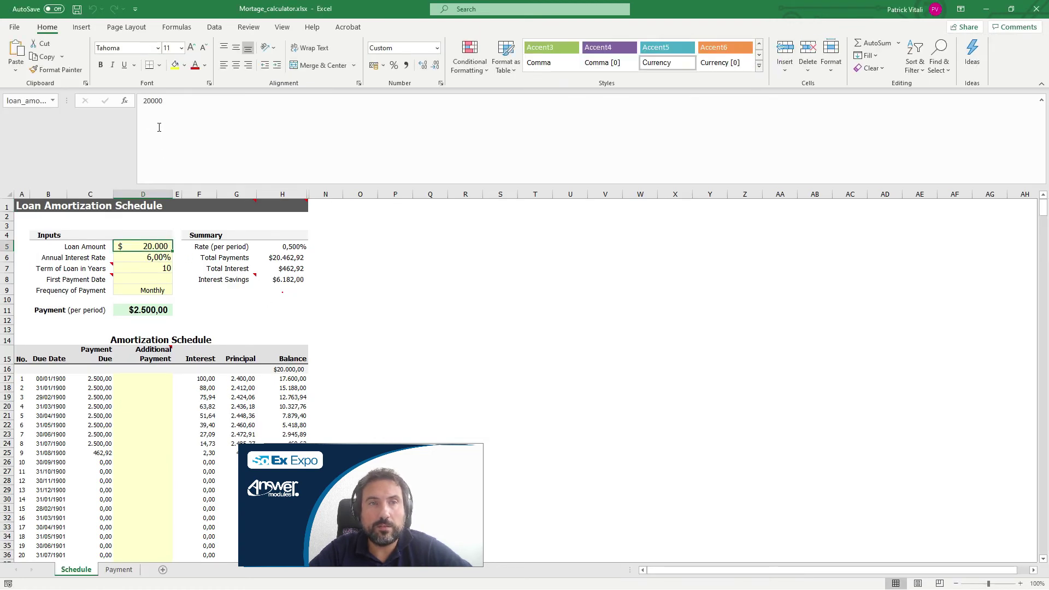
{"action": "key", "text": "alt+Tab"}
{"action": "key", "text": "alt+Tab"}
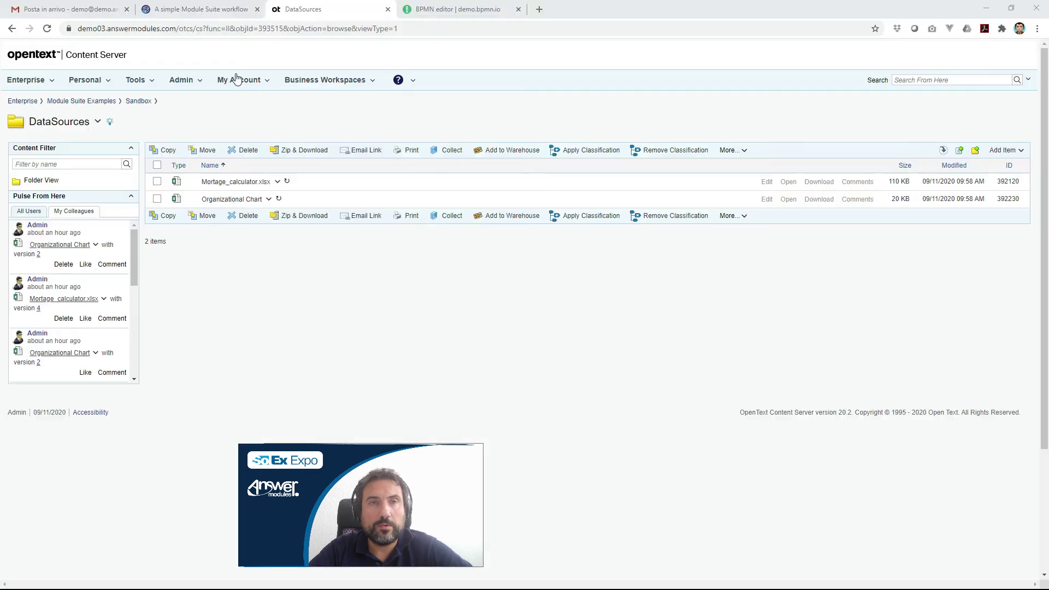
{"action": "left_click", "coordinate": [216, 9]}
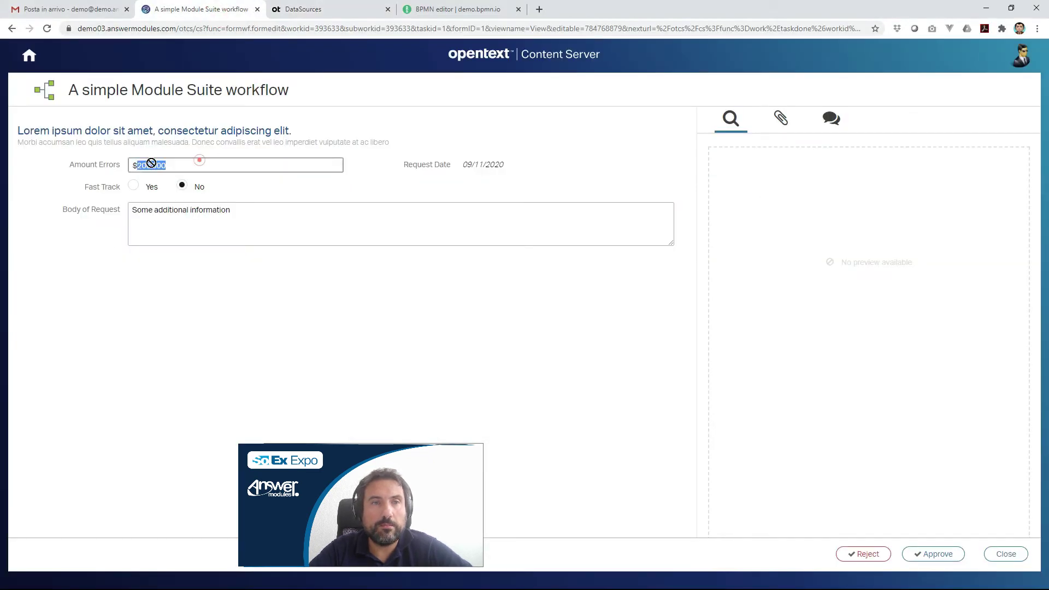
{"action": "key", "text": "alt+Tab"}
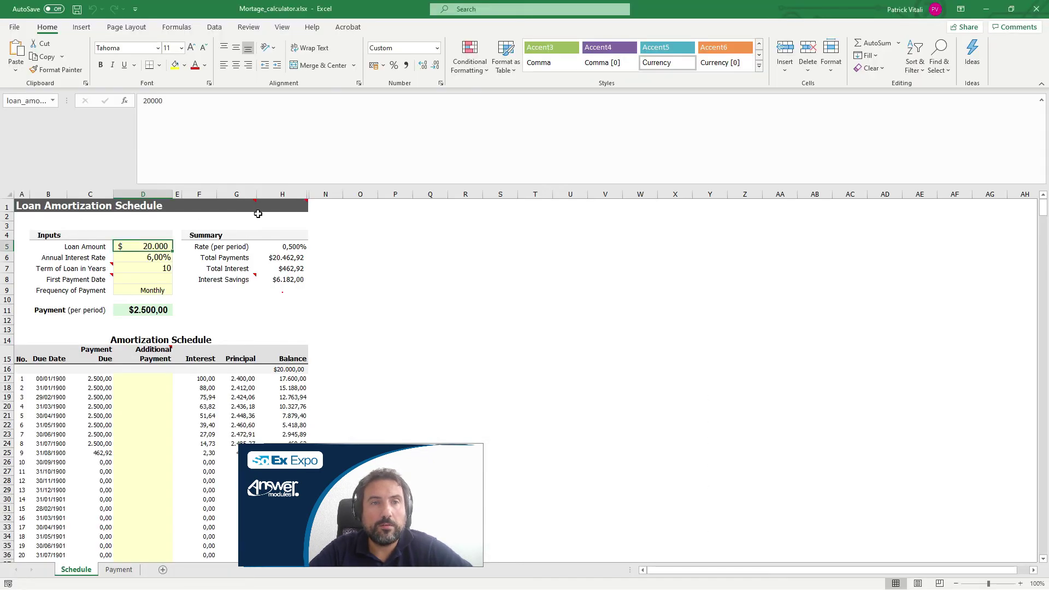
{"action": "left_click", "coordinate": [206, 112]}
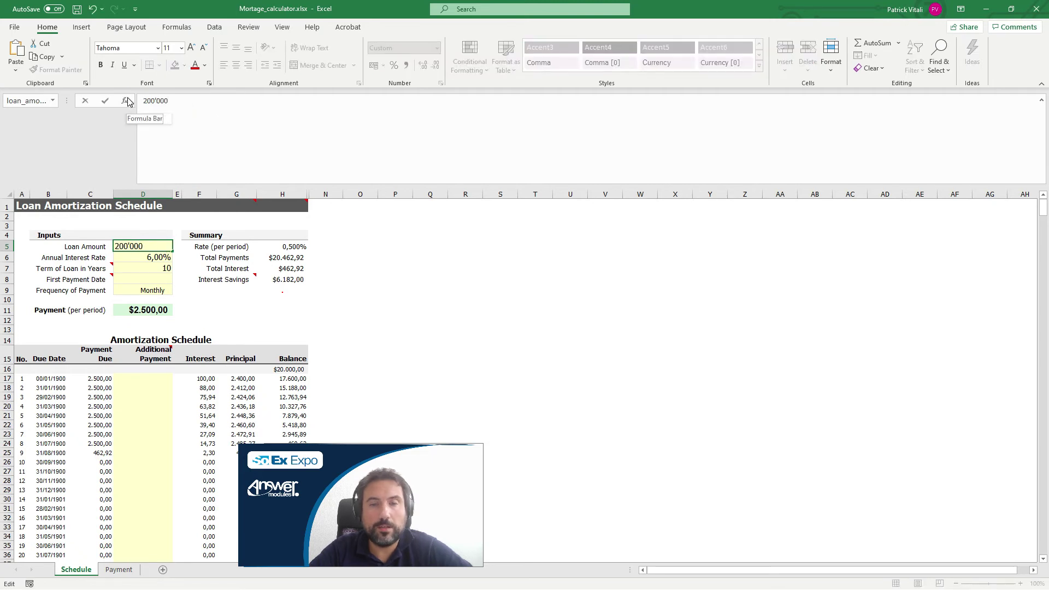
{"action": "key", "text": "Return"}
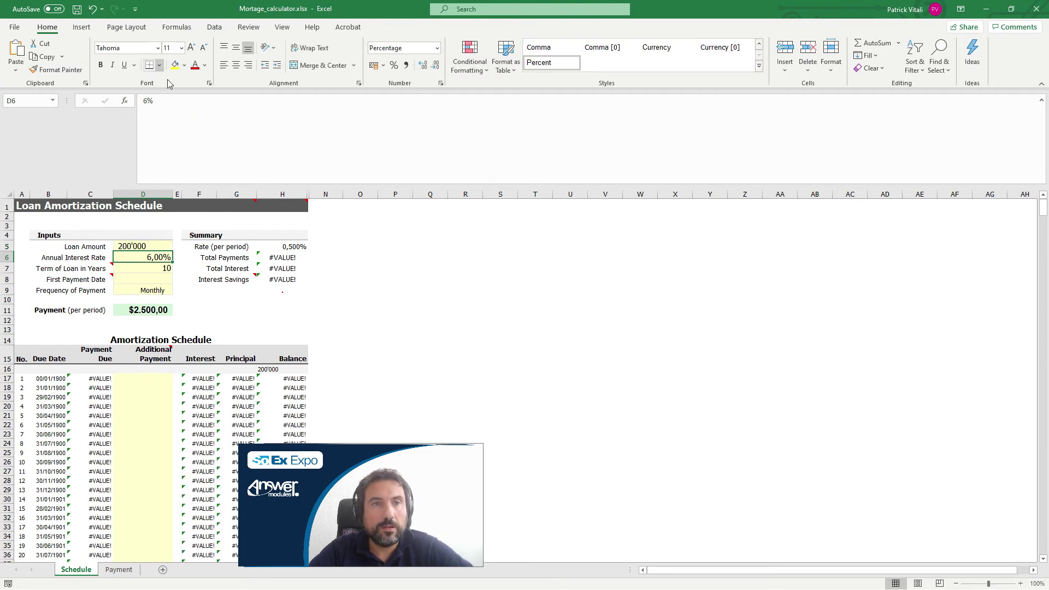
- Correct the Loan Amount to 200000 by removing the apostrophe, and check the Total Interest formula
{"action": "left_click", "coordinate": [161, 245]}
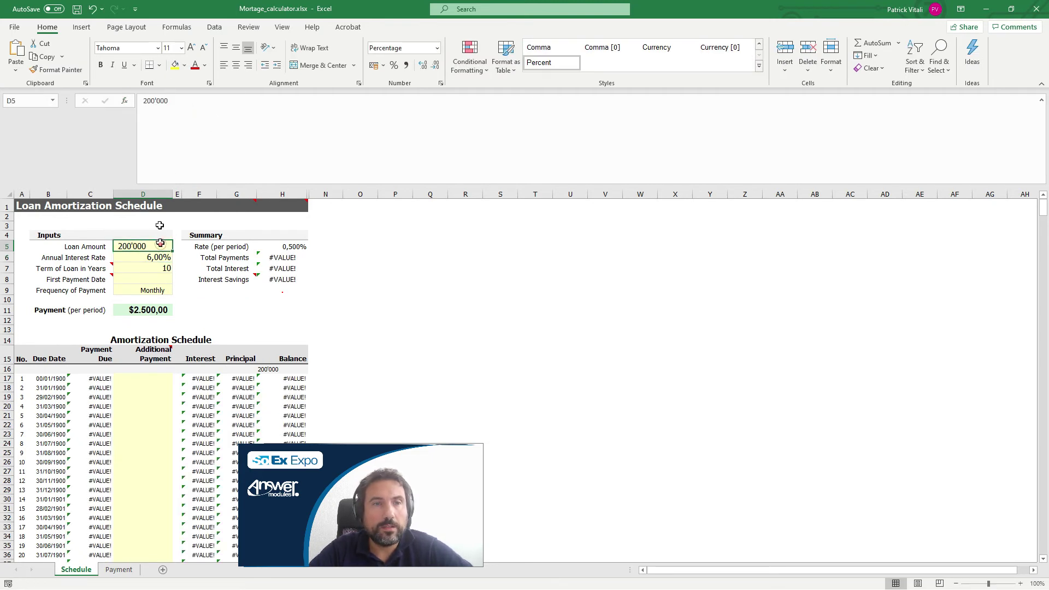
{"action": "left_click", "coordinate": [152, 101]}
{"action": "key", "text": "Delete"}
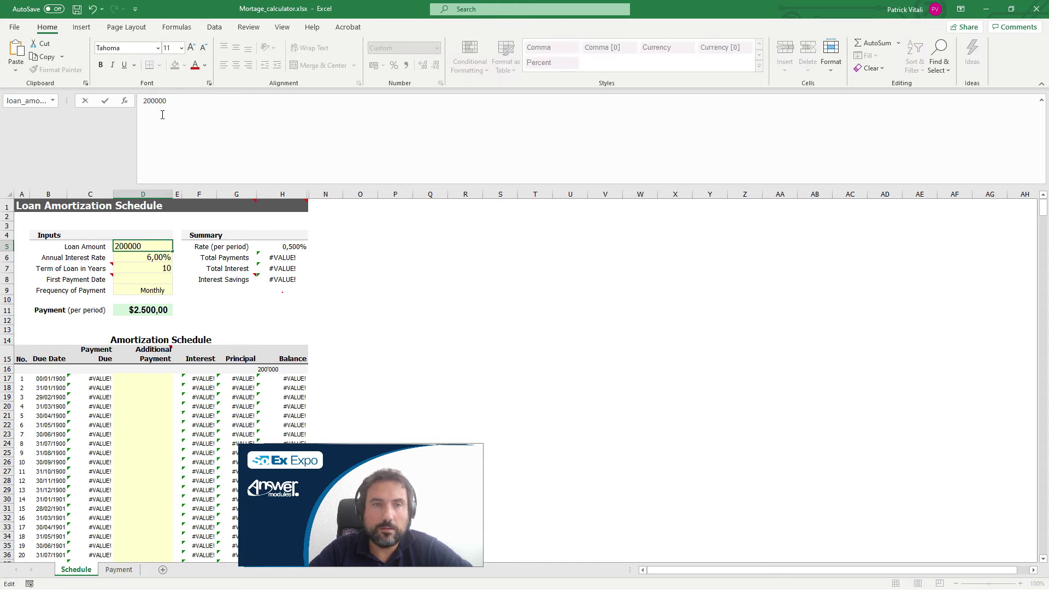
{"action": "key", "text": "Return"}
{"action": "left_click", "coordinate": [301, 269]}
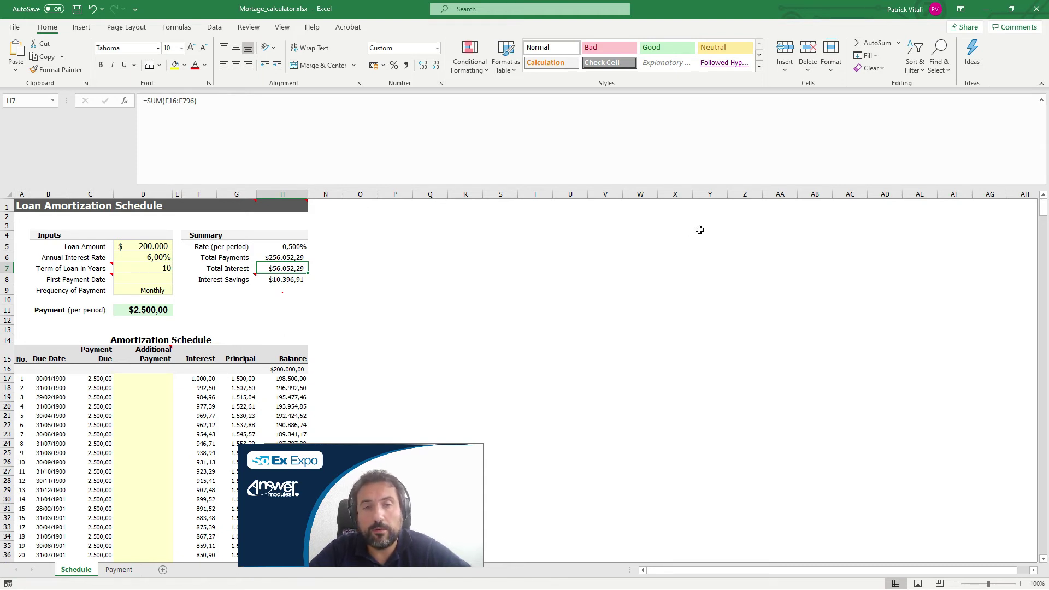
- Return to the loan request form, approve the Loan Officer task and check the Gmail inbox for the next notification
{"action": "key", "text": "alt+Tab"}
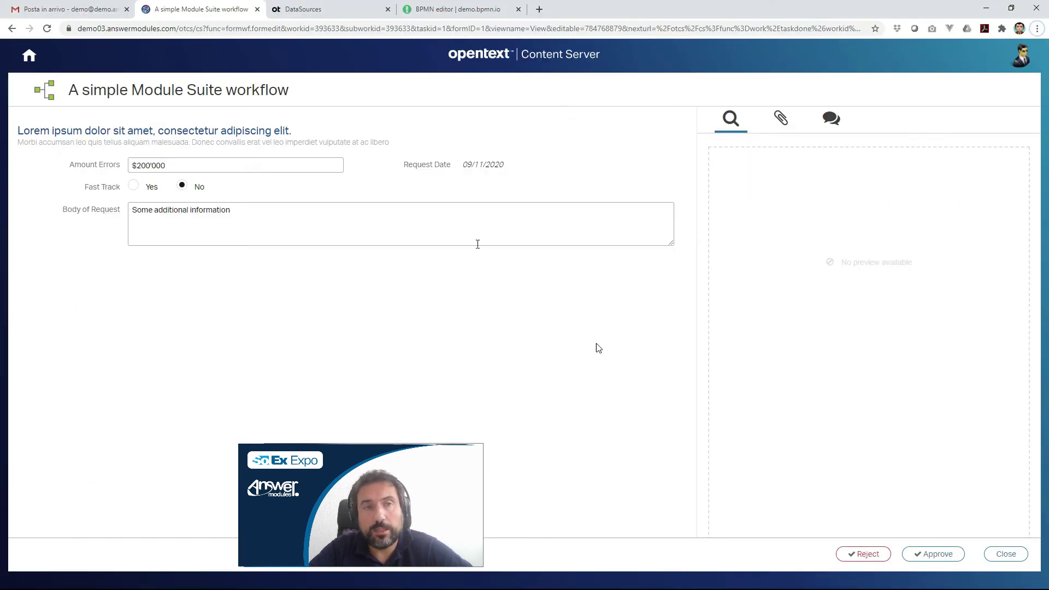
{"action": "left_click", "coordinate": [940, 556]}
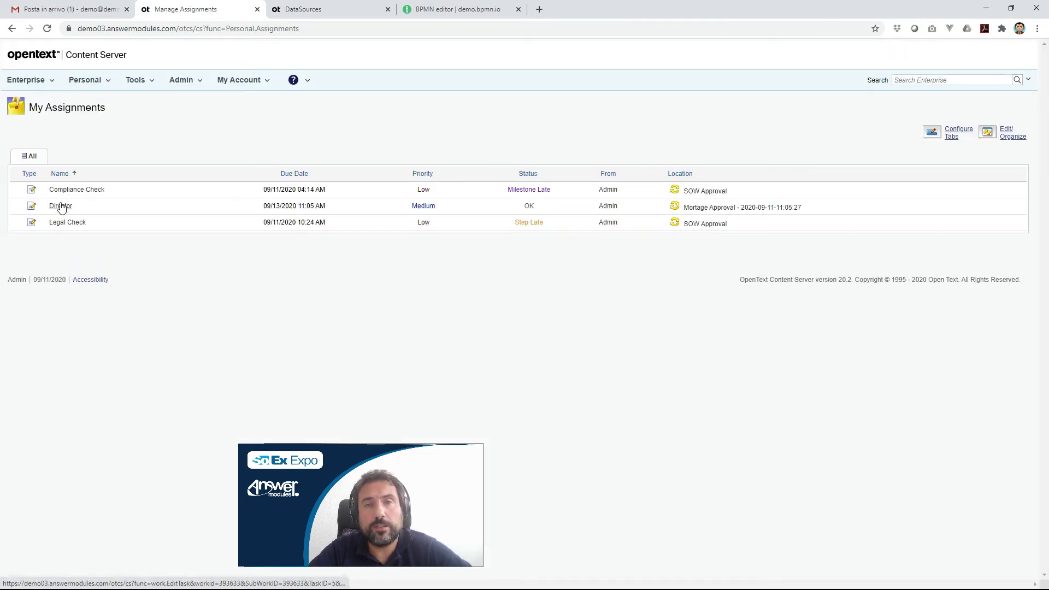
{"action": "left_click", "coordinate": [65, 10]}
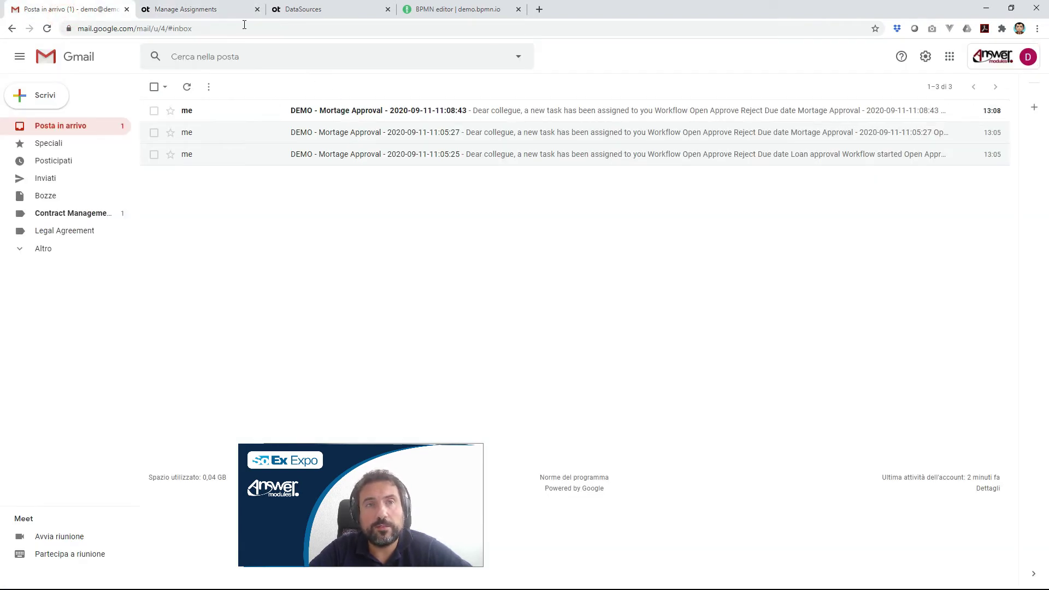
- Check the assignments list, read the newest Mortage Approval notification in Gmail and return to the inbox
{"action": "left_click", "coordinate": [201, 8]}
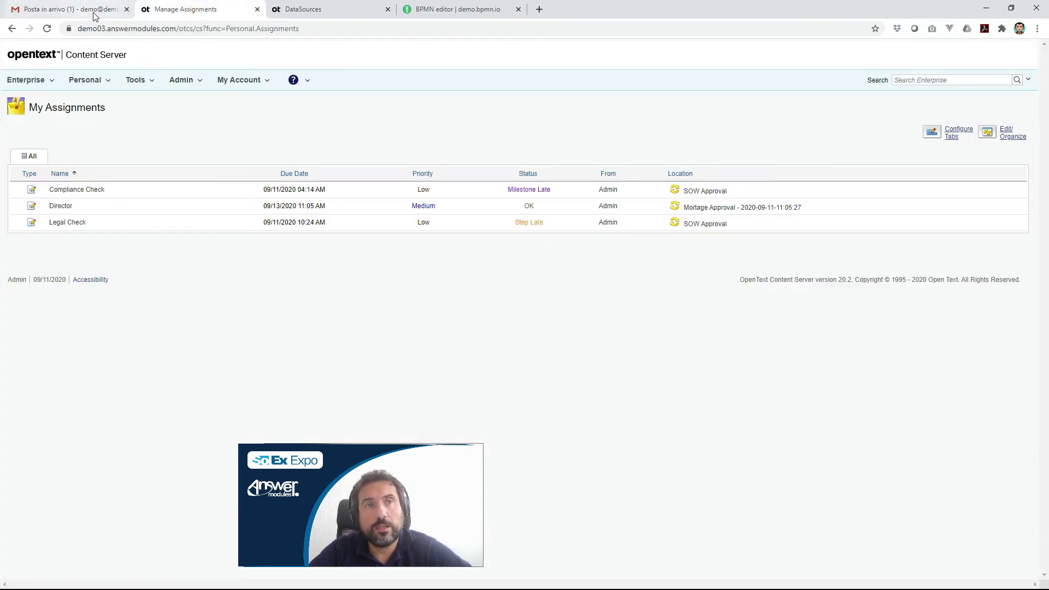
{"action": "left_click", "coordinate": [71, 9]}
{"action": "left_click", "coordinate": [352, 108]}
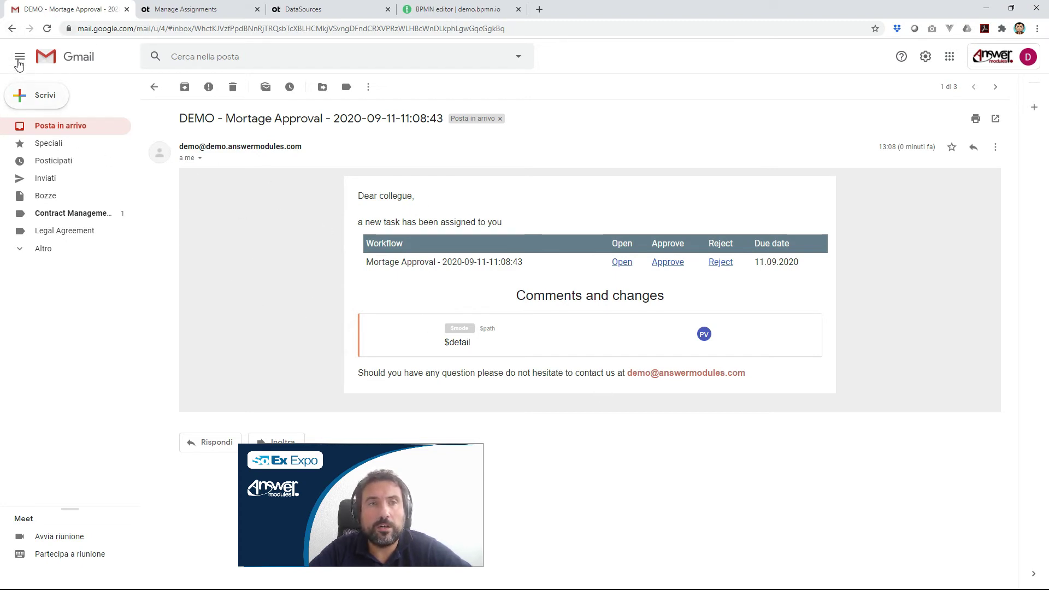
{"action": "left_click", "coordinate": [55, 125]}
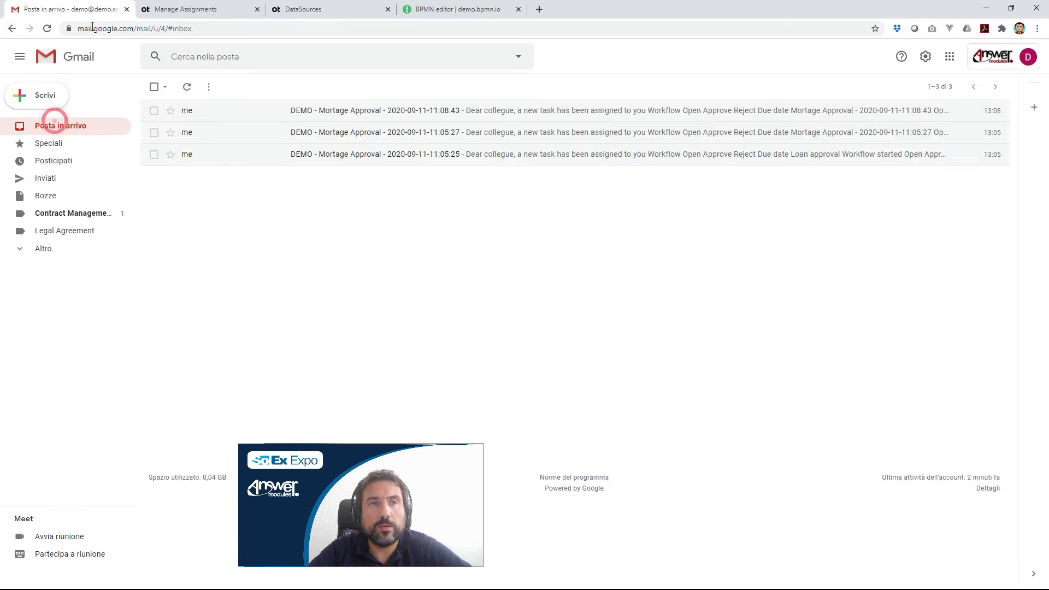
- Open the Director task of the Mortage Approval workflow from My Assignments and approve it
{"action": "left_click", "coordinate": [172, 12]}
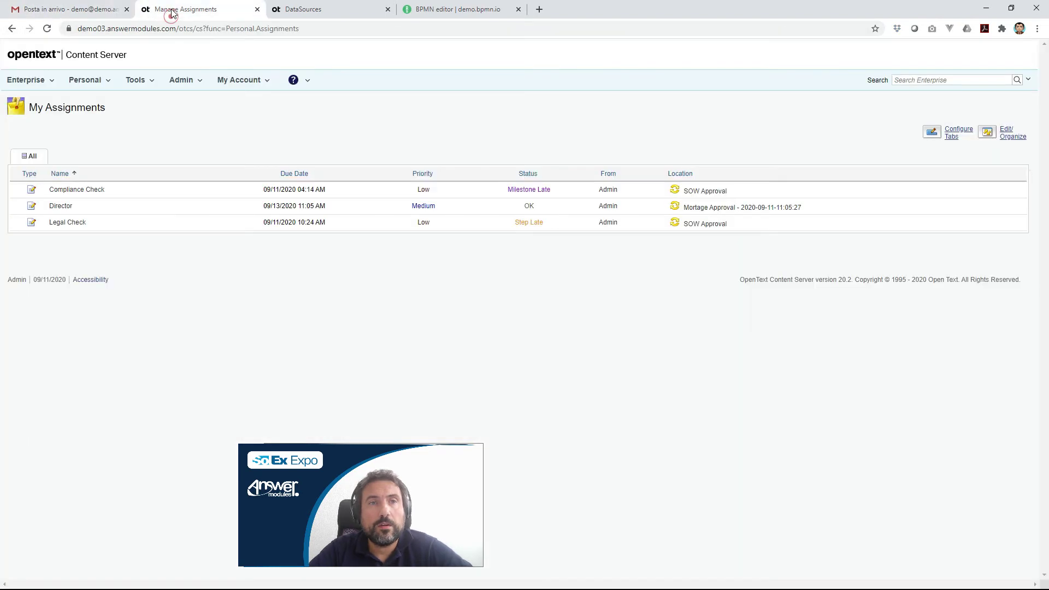
{"action": "left_click", "coordinate": [60, 207]}
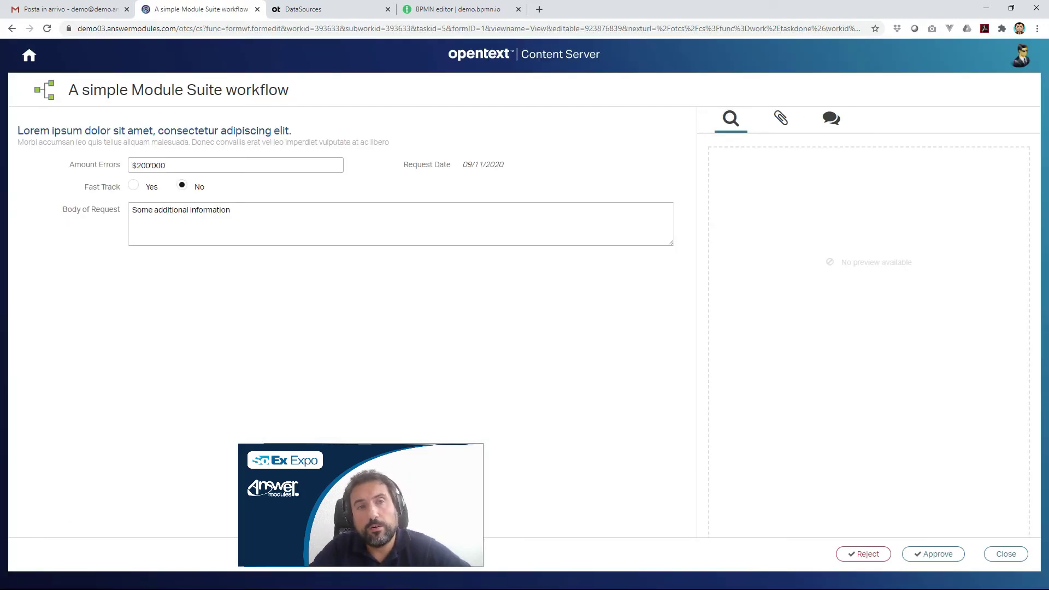
{"action": "left_click", "coordinate": [935, 555]}
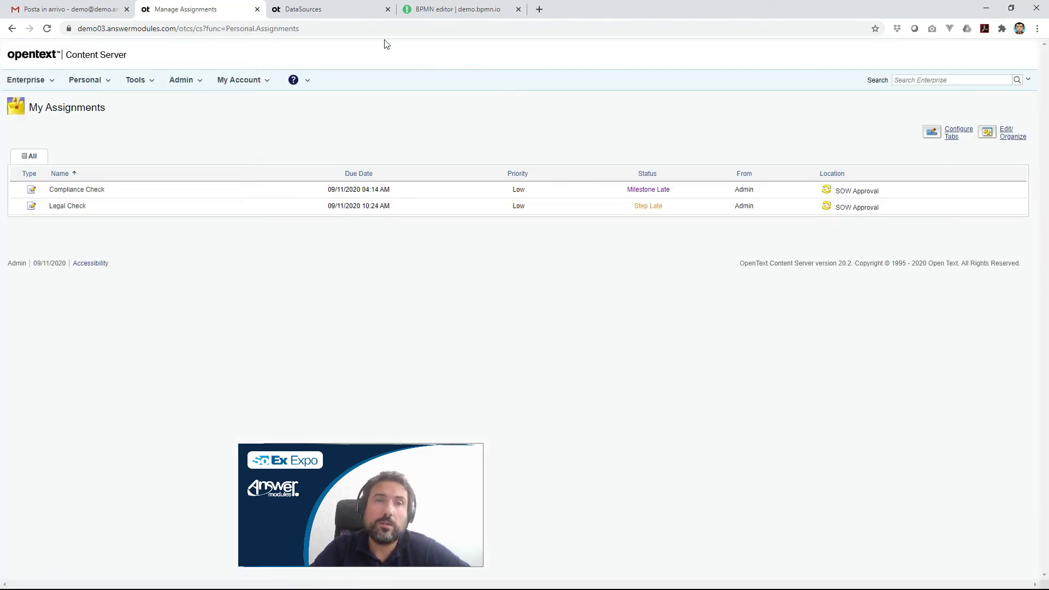
- Download the approval report PDF from the Sandbox's Archive folder, open it and review its request data and audit trail
{"action": "left_click", "coordinate": [322, 9]}
{"action": "left_click", "coordinate": [139, 100]}
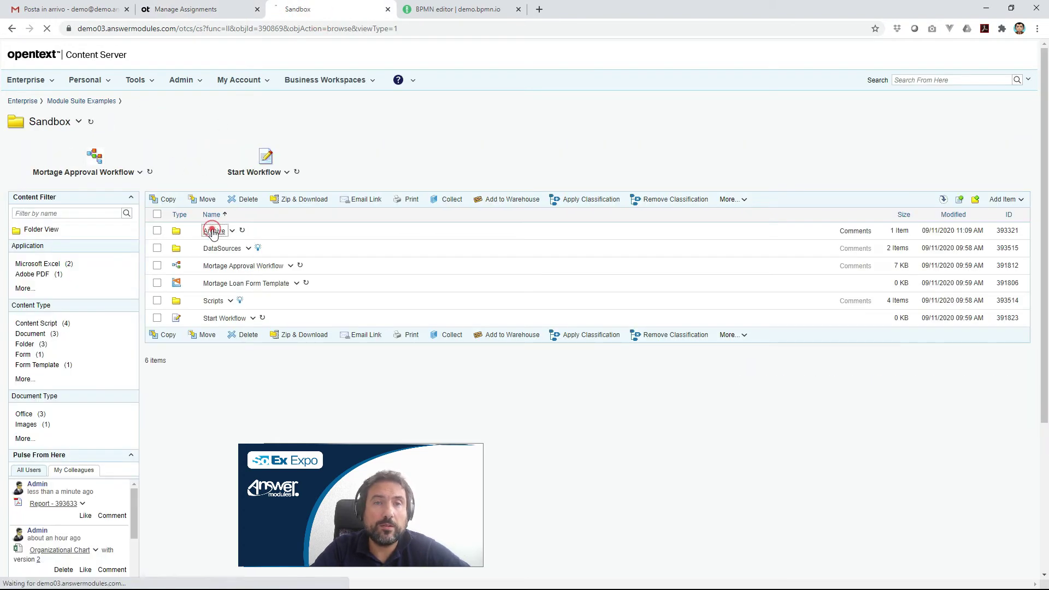
{"action": "left_click", "coordinate": [213, 232]}
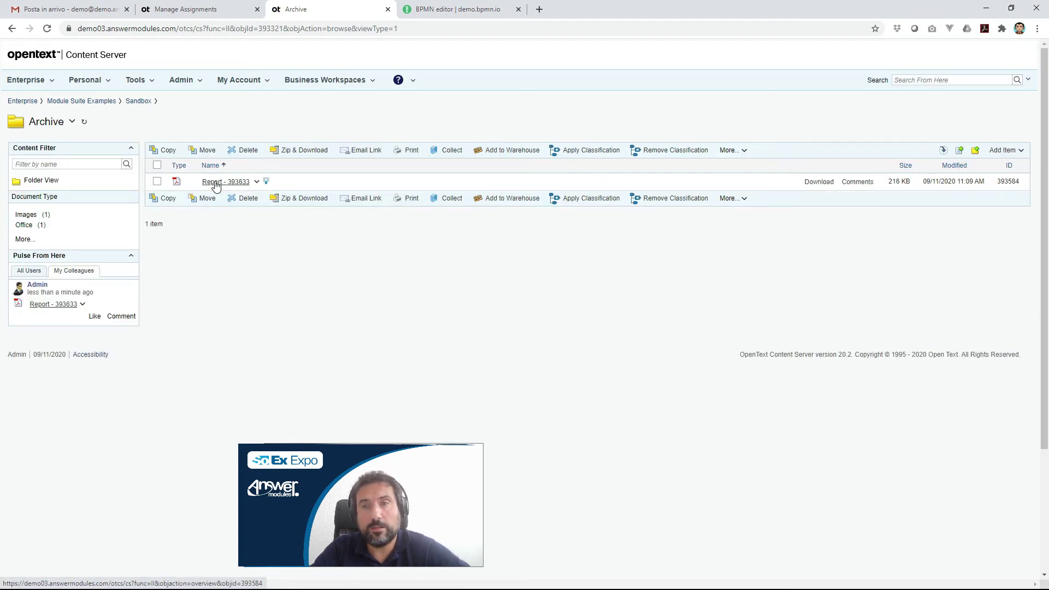
{"action": "left_click", "coordinate": [820, 182]}
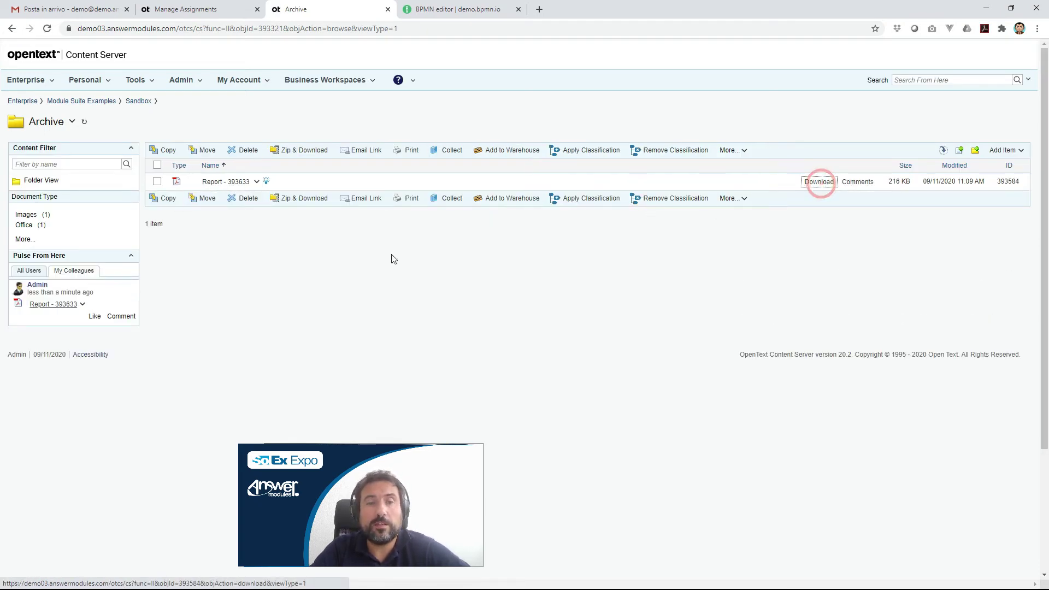
{"action": "left_click", "coordinate": [86, 576]}
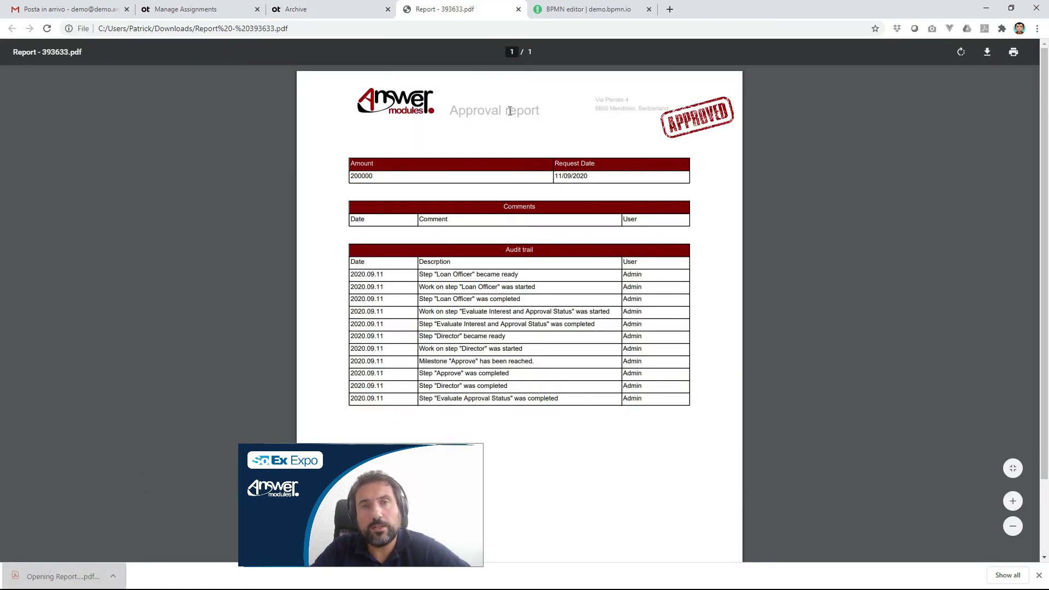
{"action": "scroll", "coordinate": [425, 187], "scroll_direction": "down", "scroll_amount": 2}
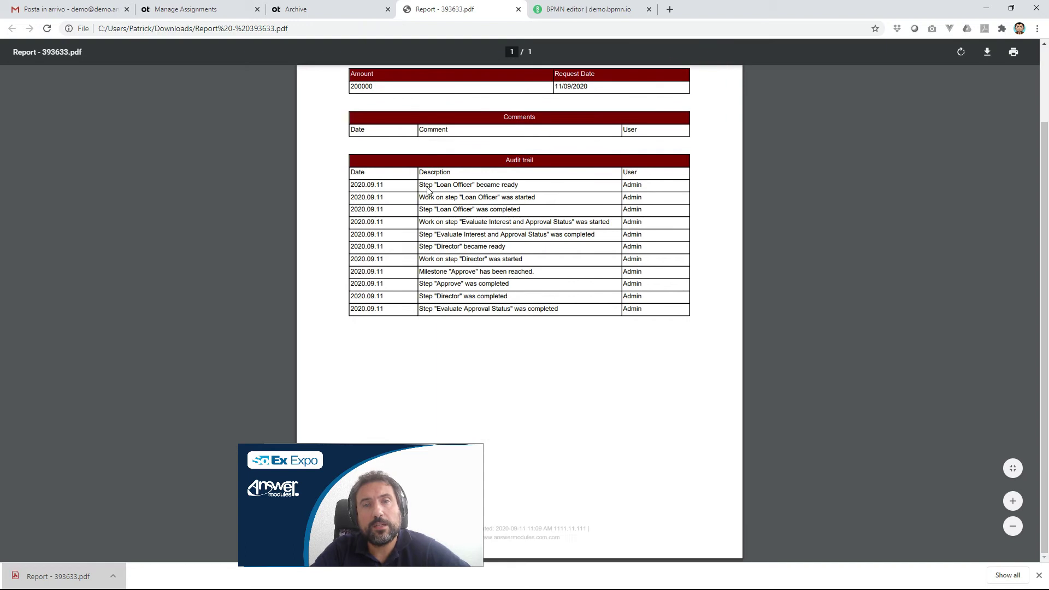
{"action": "scroll", "coordinate": [428, 190], "scroll_direction": "up", "scroll_amount": 2}
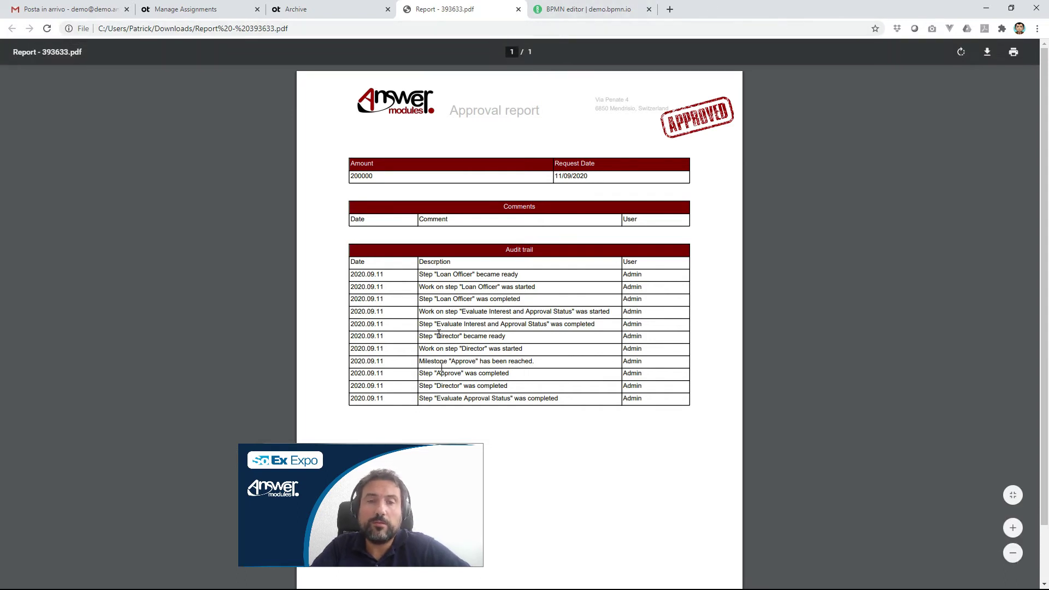
- Return to the Sandbox folder and open the Mortage Approval Workflow map in the workflow designer
{"action": "left_click", "coordinate": [322, 10]}
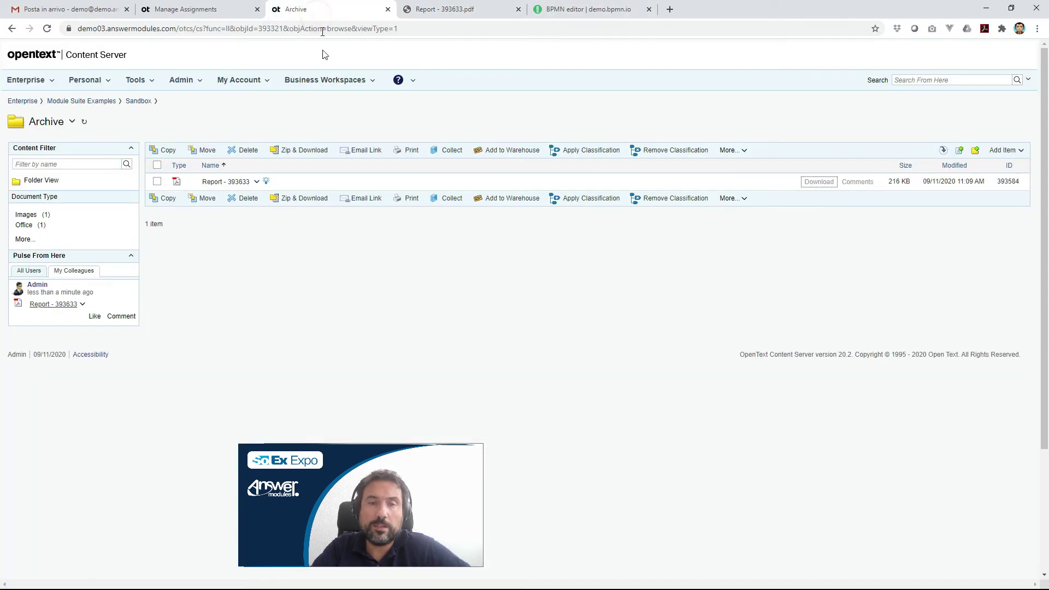
{"action": "left_click", "coordinate": [137, 105]}
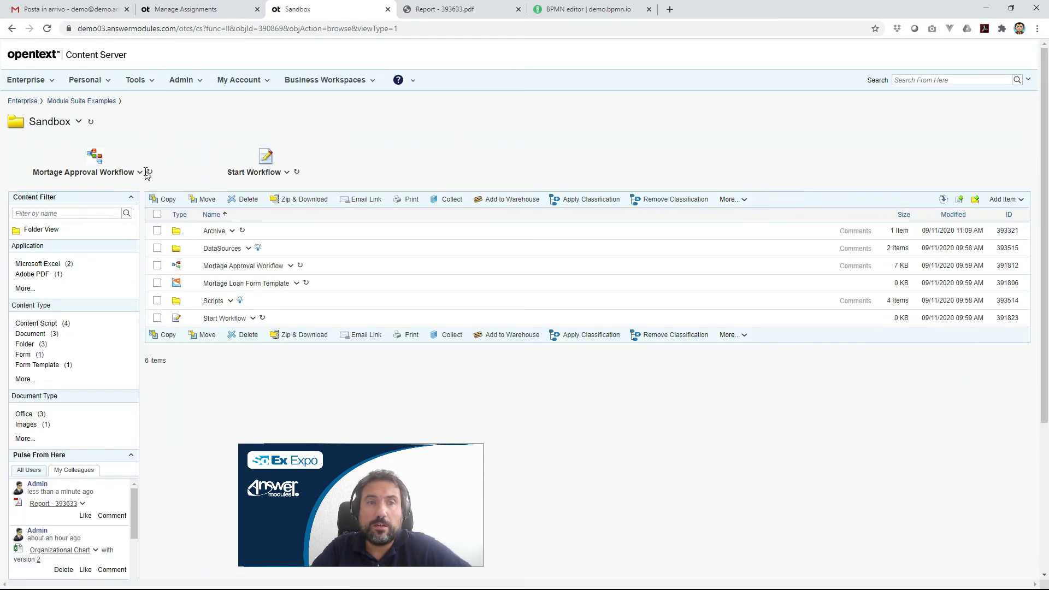
{"action": "left_click", "coordinate": [141, 172]}
{"action": "left_click", "coordinate": [146, 177]}
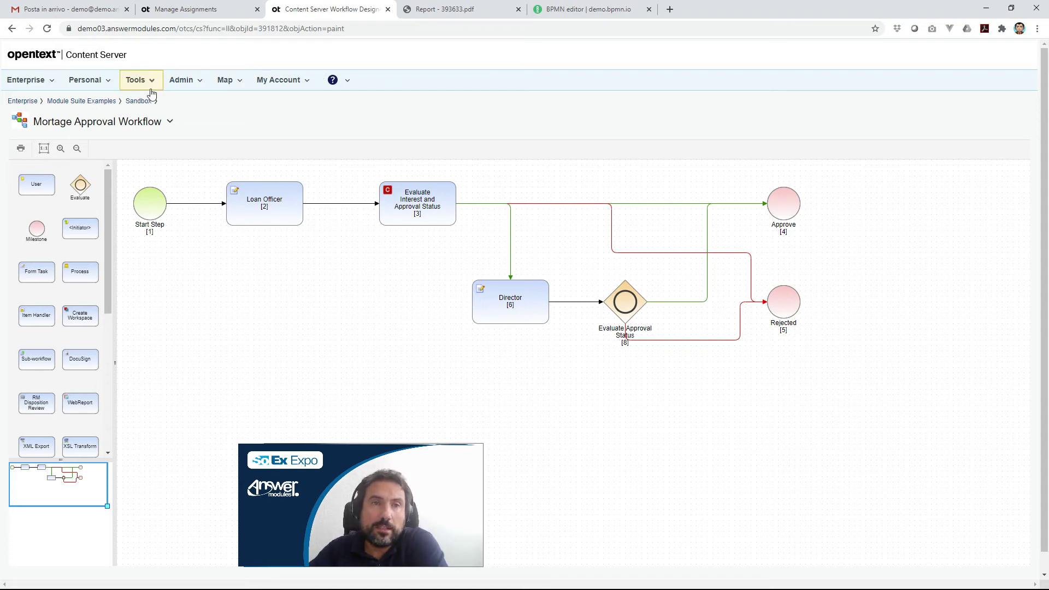
- Go back to the Sandbox folder in the assignments browser tab and open the Views properties of Mortage Loan Form Template
{"action": "left_click", "coordinate": [215, 17]}
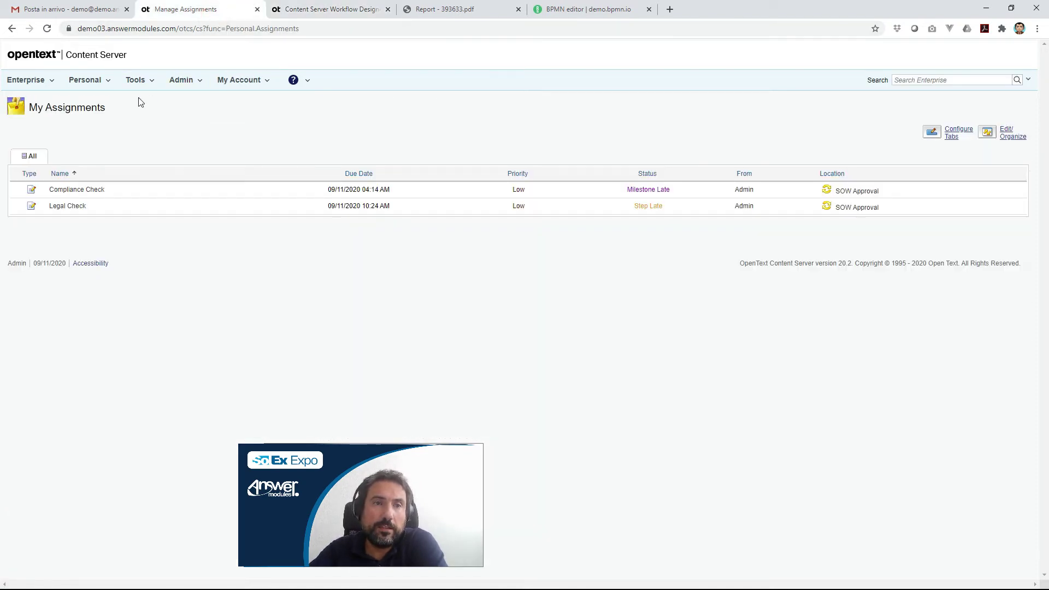
{"action": "right_click", "coordinate": [12, 29]}
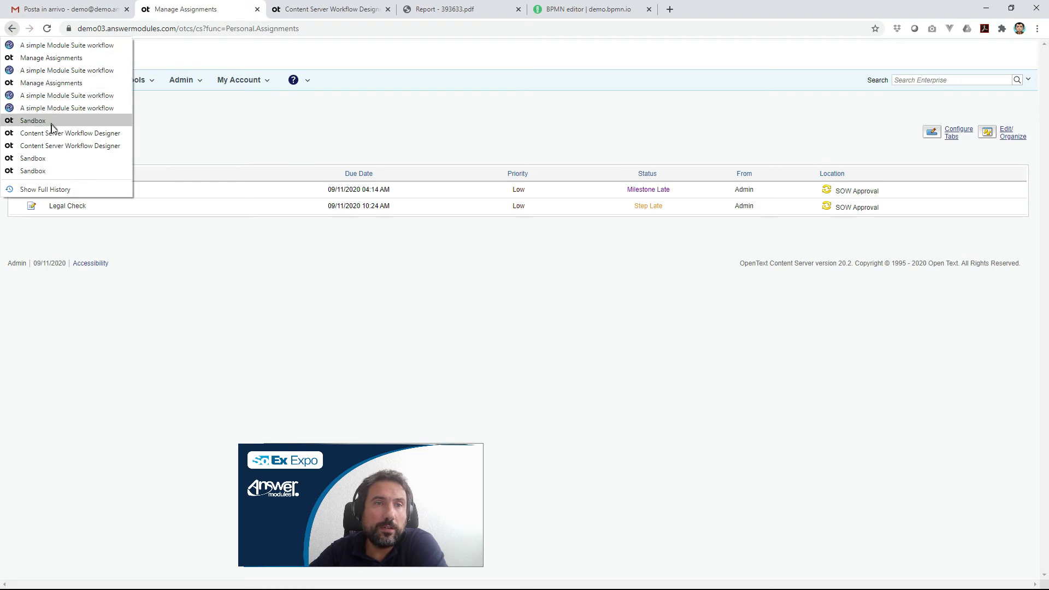
{"action": "left_click", "coordinate": [49, 122]}
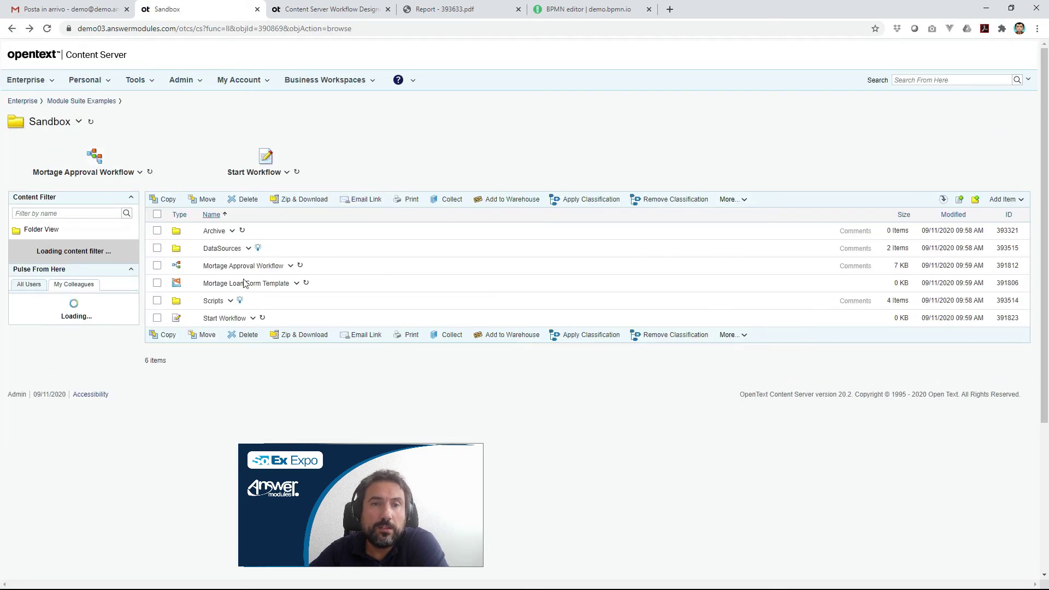
{"action": "left_click", "coordinate": [296, 283]}
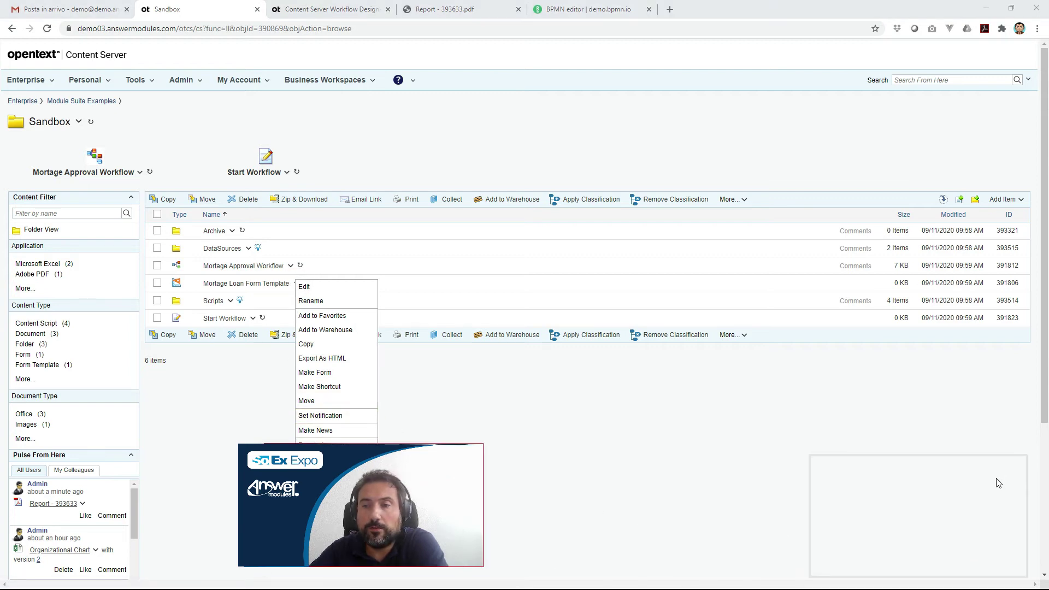
{"action": "mouse_move", "coordinate": [334, 504]}
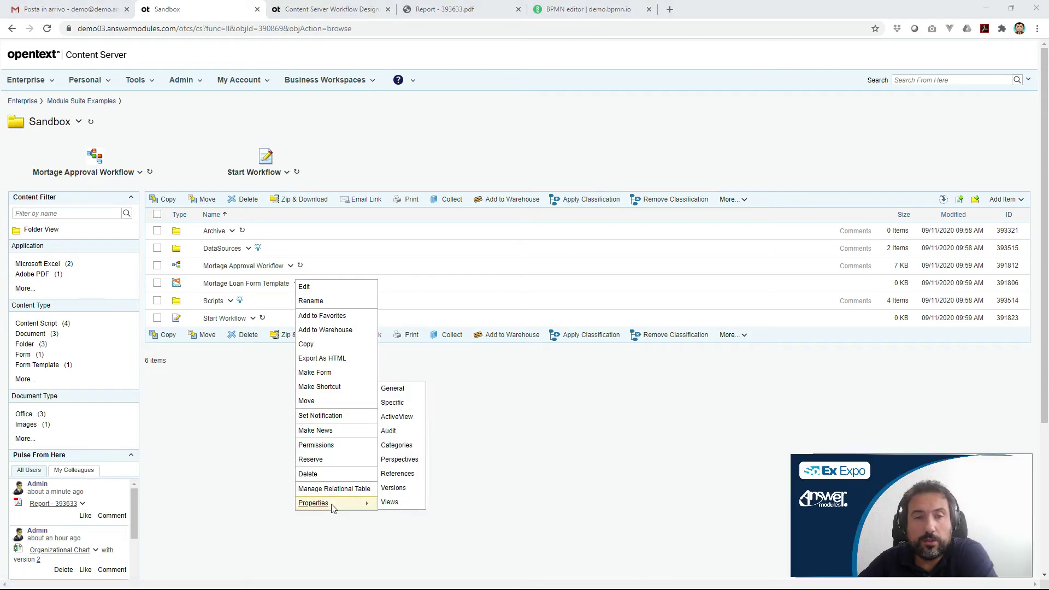
{"action": "left_click", "coordinate": [383, 503]}
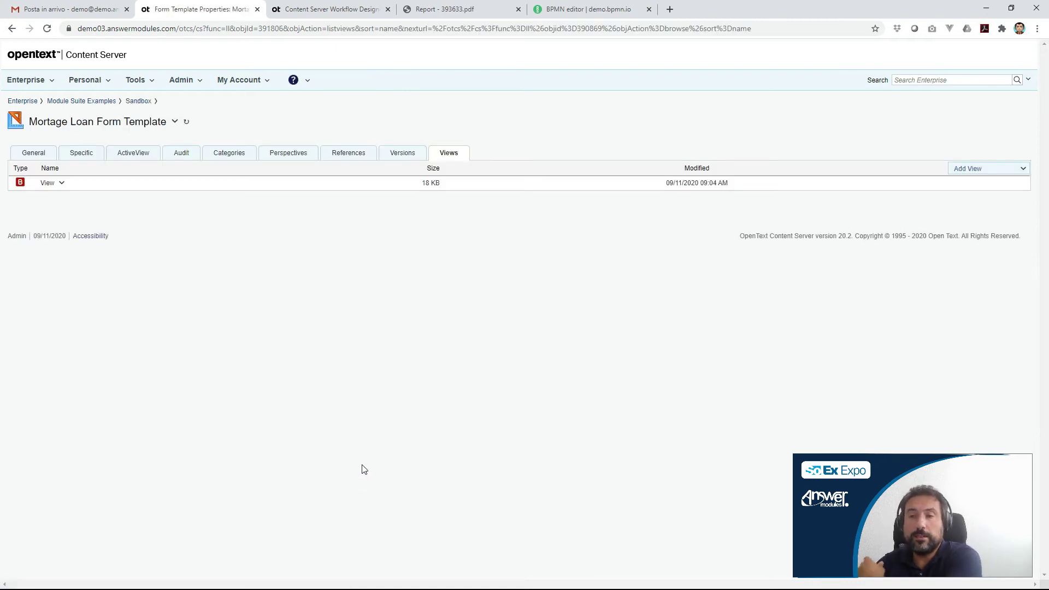
- Open the template's View in Form Builder, examine it with non-visual elements shown, and close the builder
{"action": "left_click", "coordinate": [63, 184]}
{"action": "left_click", "coordinate": [78, 200]}
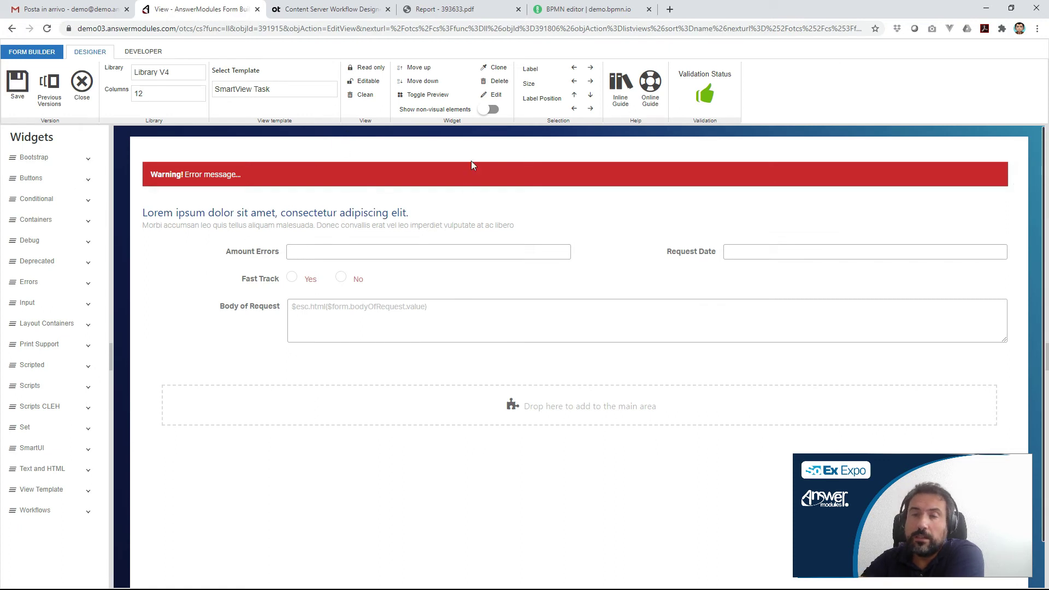
{"action": "left_click", "coordinate": [492, 110]}
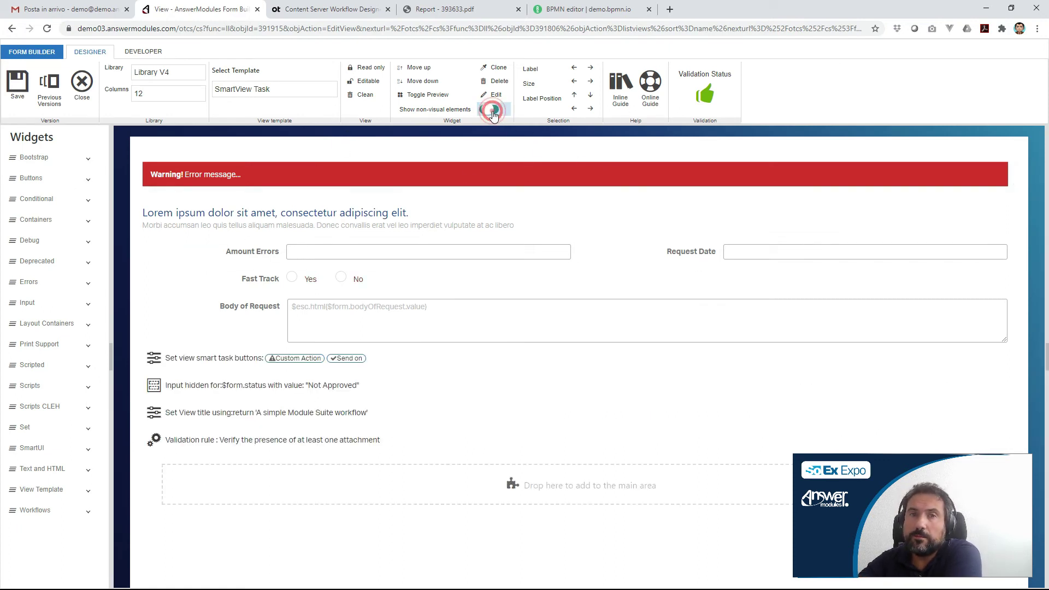
{"action": "scroll", "coordinate": [401, 348], "scroll_direction": "down", "scroll_amount": 1}
{"action": "scroll", "coordinate": [402, 348], "scroll_direction": "up", "scroll_amount": 1}
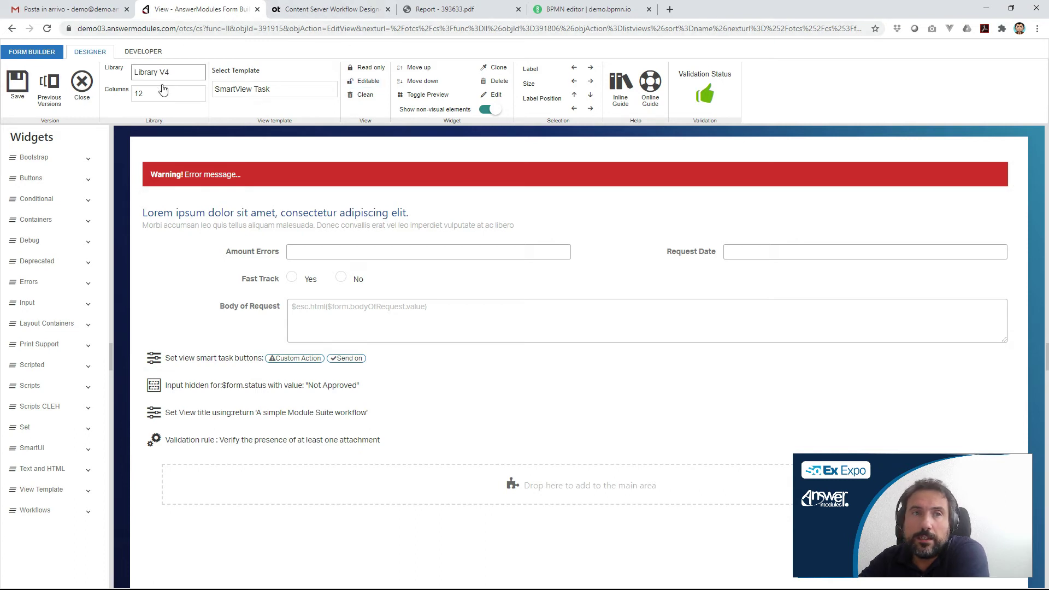
{"action": "left_click", "coordinate": [85, 91]}
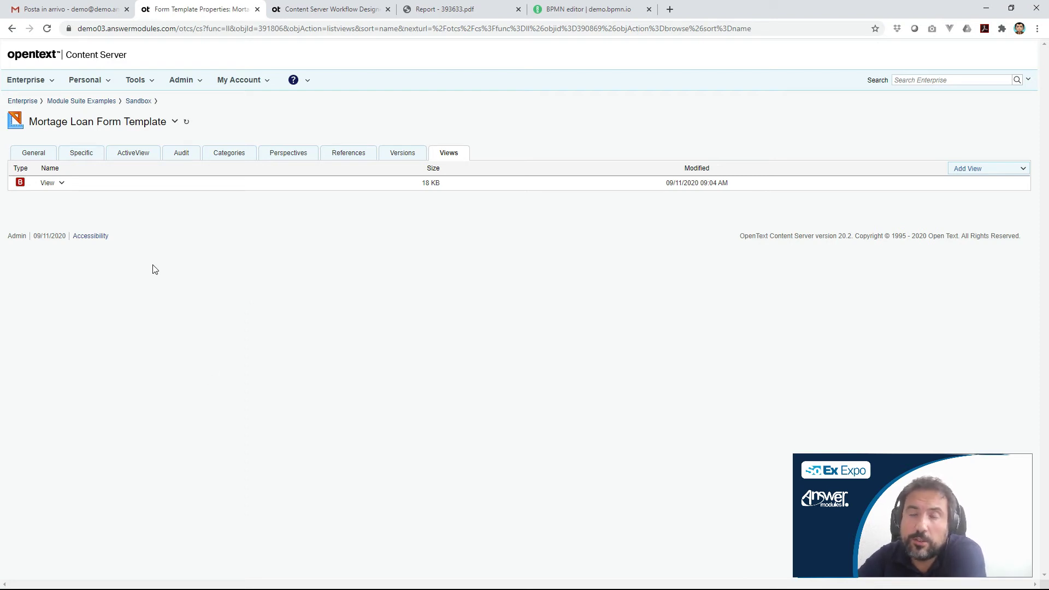
- Reopen the form template's View in Form Builder and turn on the display of non-visual elements
{"action": "left_click", "coordinate": [62, 184]}
{"action": "left_click", "coordinate": [65, 197]}
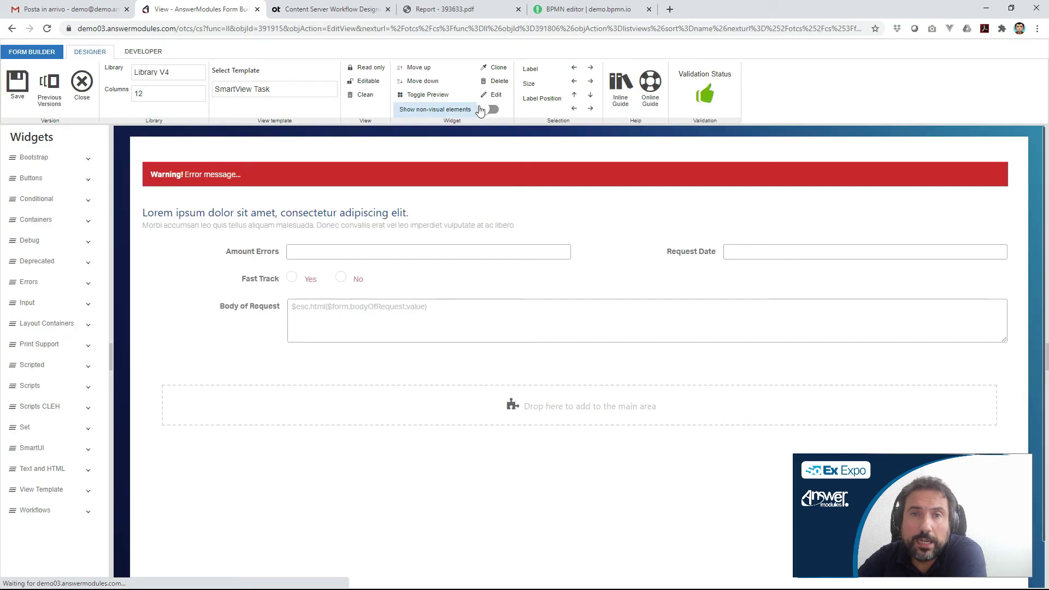
{"action": "left_click", "coordinate": [492, 110]}
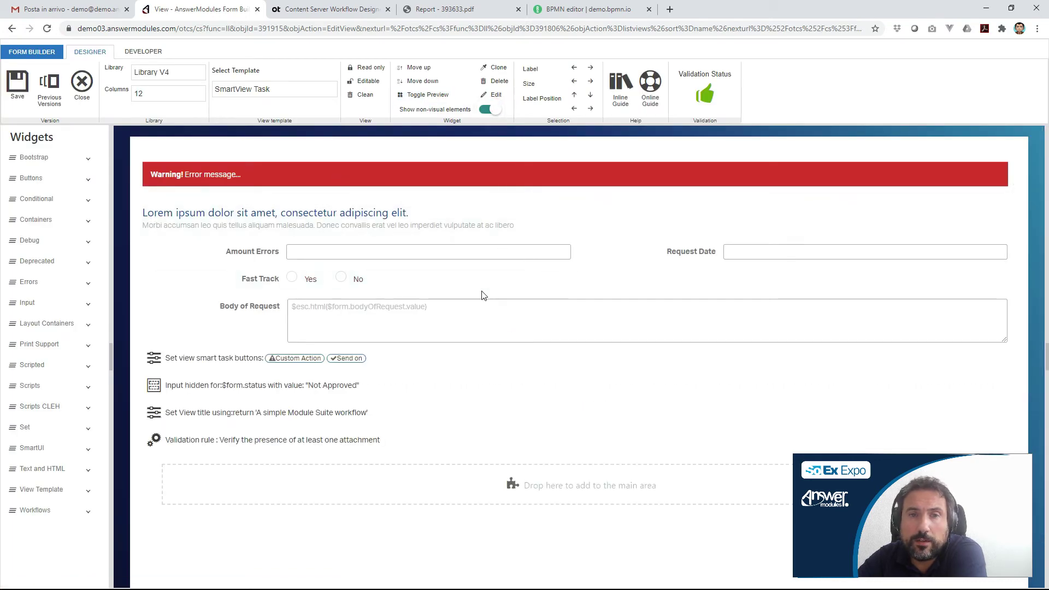
- Examine the Amount currency widget's settings, including validation rules, prefix, separators and the form fields available for binding
{"action": "left_click", "coordinate": [595, 271]}
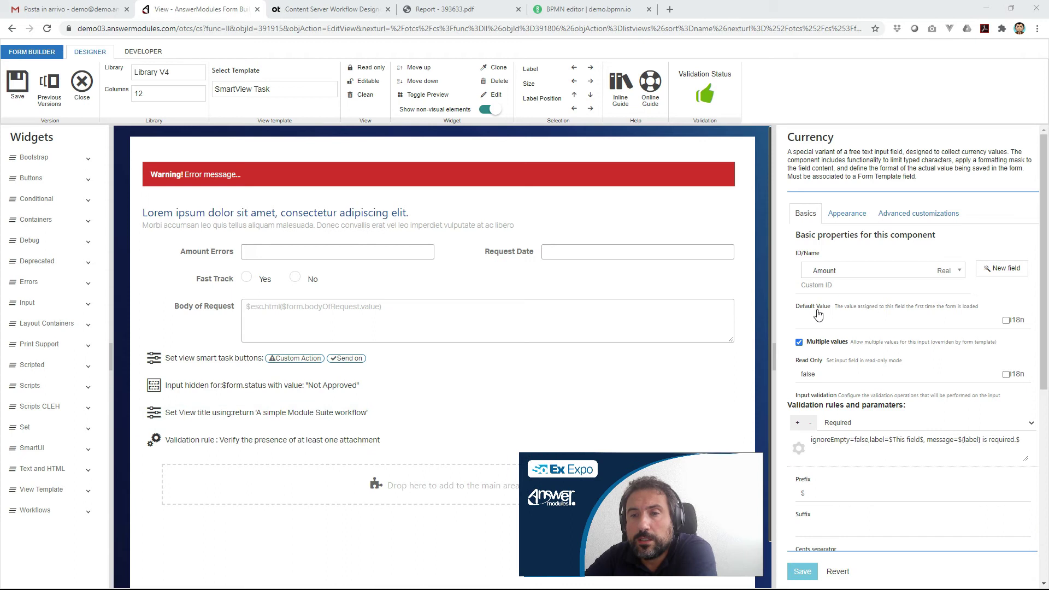
{"action": "scroll", "coordinate": [856, 348], "scroll_direction": "down", "scroll_amount": 1}
{"action": "scroll", "coordinate": [856, 348], "scroll_direction": "down", "scroll_amount": 1}
{"action": "scroll", "coordinate": [834, 344], "scroll_direction": "down", "scroll_amount": 1}
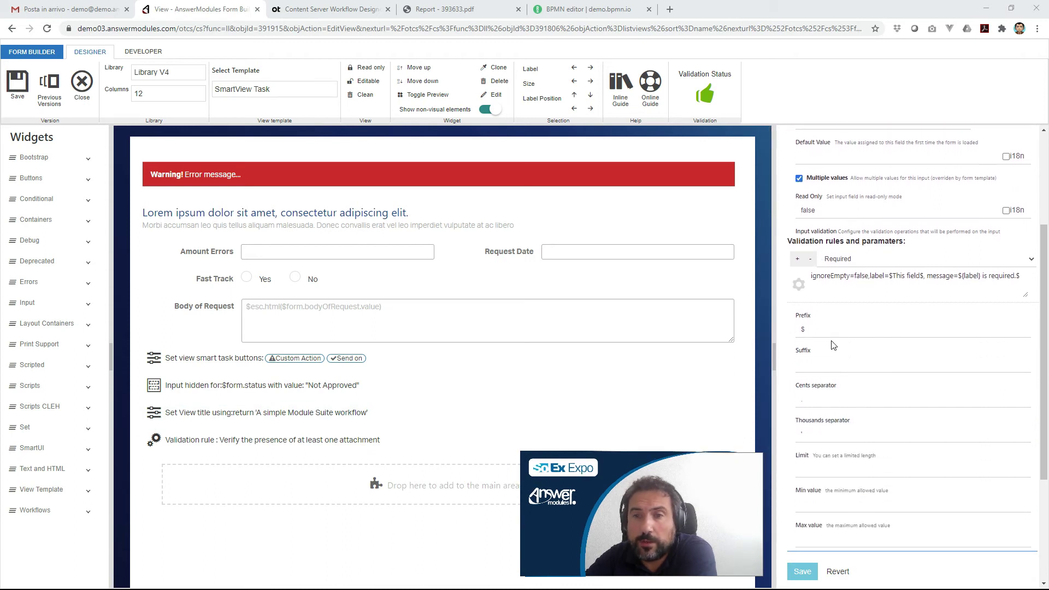
{"action": "left_click", "coordinate": [808, 331]}
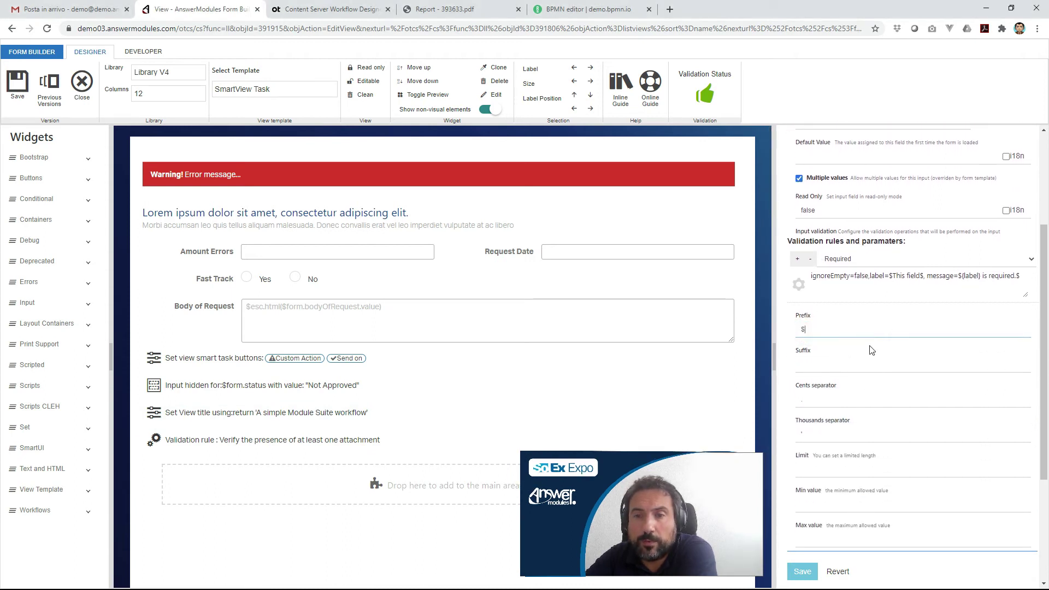
{"action": "scroll", "coordinate": [869, 349], "scroll_direction": "down", "scroll_amount": 2}
{"action": "scroll", "coordinate": [871, 356], "scroll_direction": "up", "scroll_amount": 3}
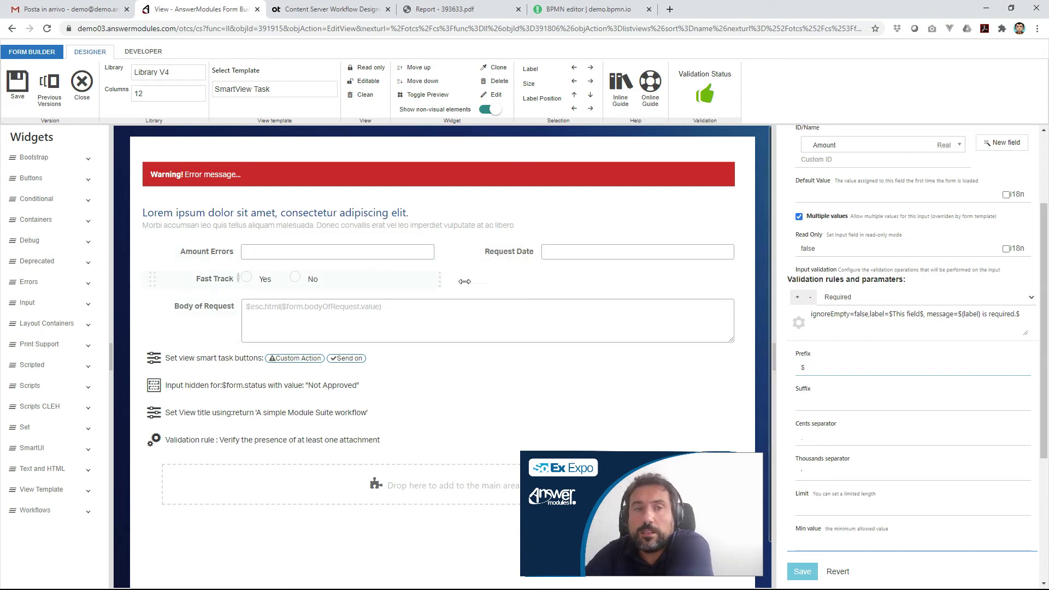
{"action": "scroll", "coordinate": [870, 310], "scroll_direction": "up", "scroll_amount": 3}
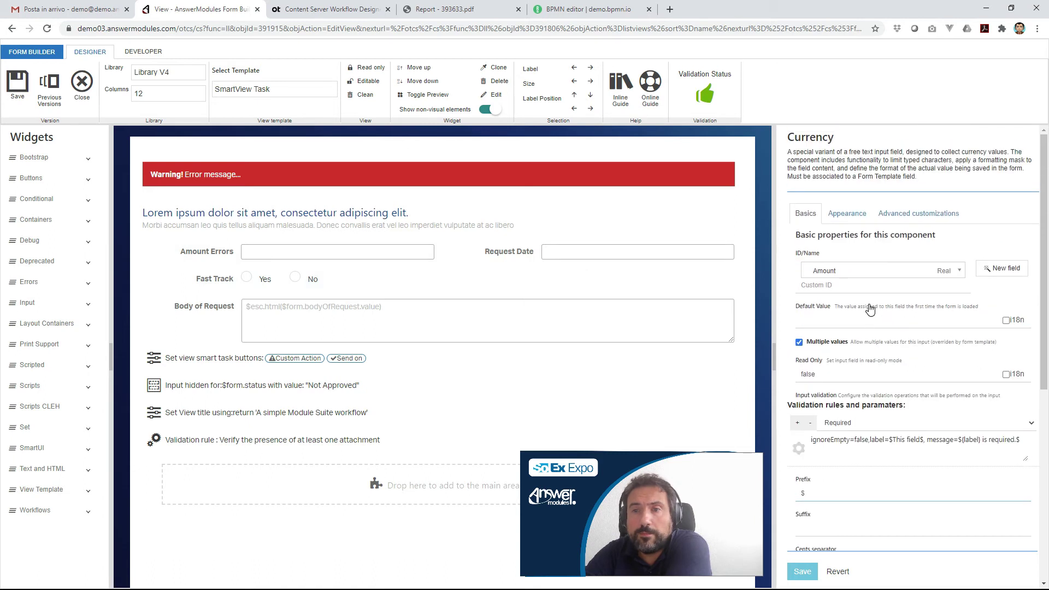
{"action": "left_click", "coordinate": [871, 267]}
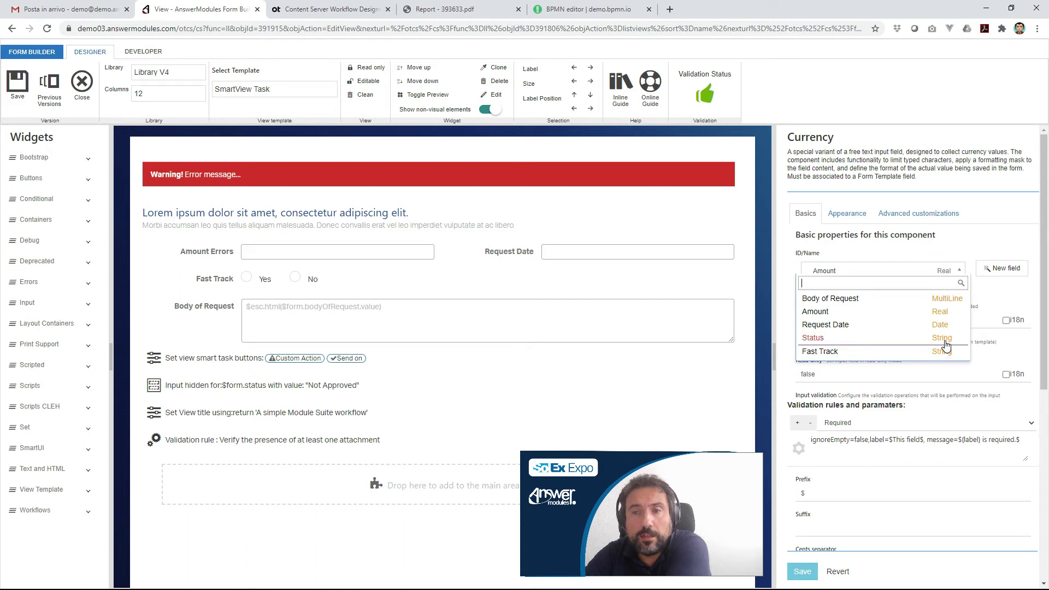
{"action": "left_click", "coordinate": [893, 253]}
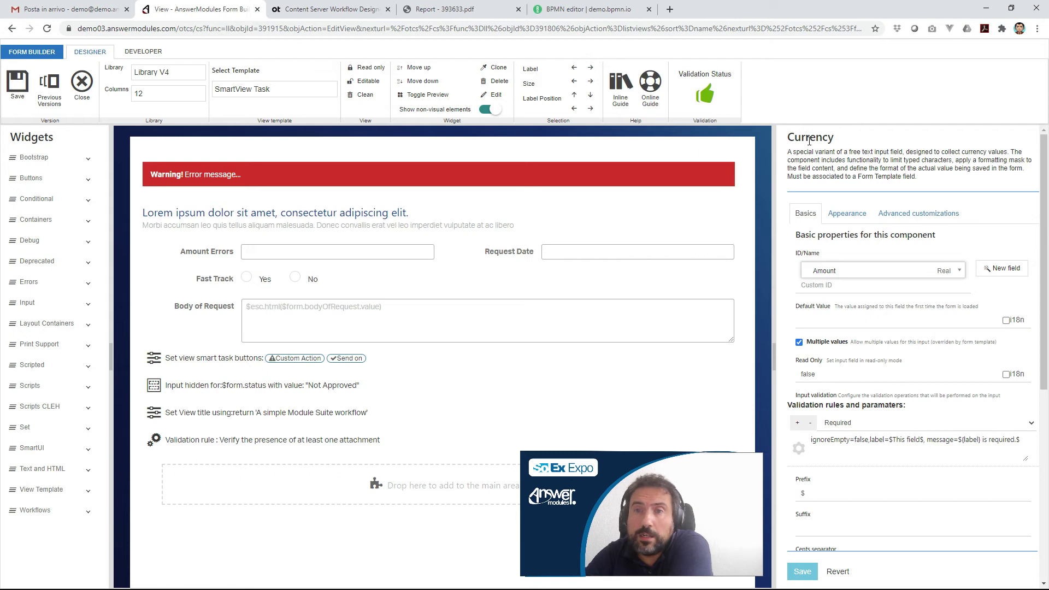
- Clear the Request Date widget's Default Value and replace it with the Current Date context object, ${date.date}
{"action": "left_click", "coordinate": [689, 261]}
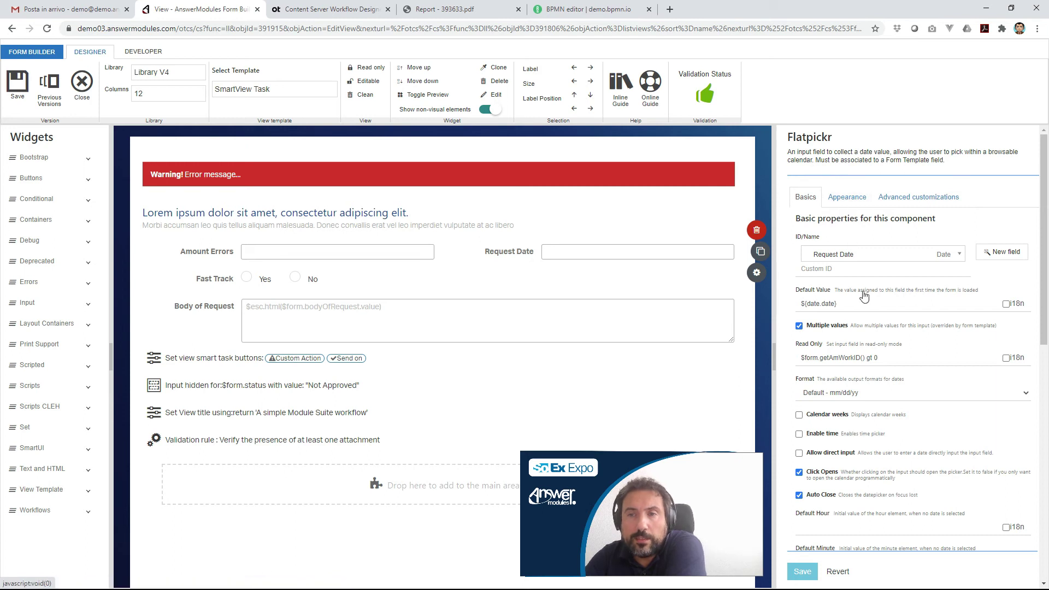
{"action": "double_click", "coordinate": [831, 304]}
{"action": "left_click", "coordinate": [866, 307]}
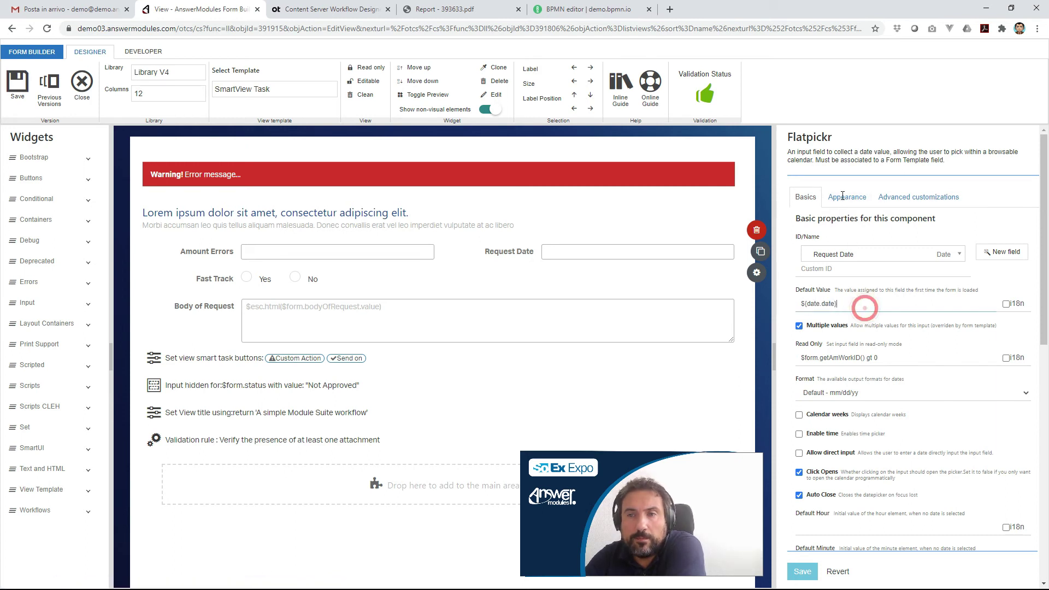
{"action": "double_click", "coordinate": [861, 306]}
{"action": "left_click", "coordinate": [858, 307]}
{"action": "left_click_drag", "start_coordinate": [844, 305], "coordinate": [787, 309]}
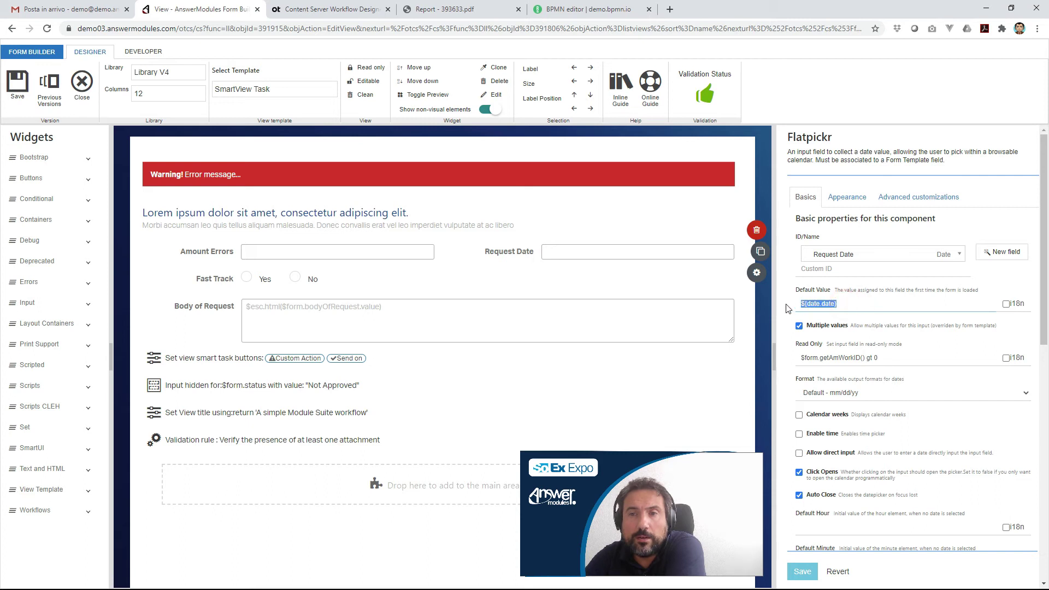
{"action": "key", "text": "BackSpace"}
{"action": "right_click", "coordinate": [852, 307]}
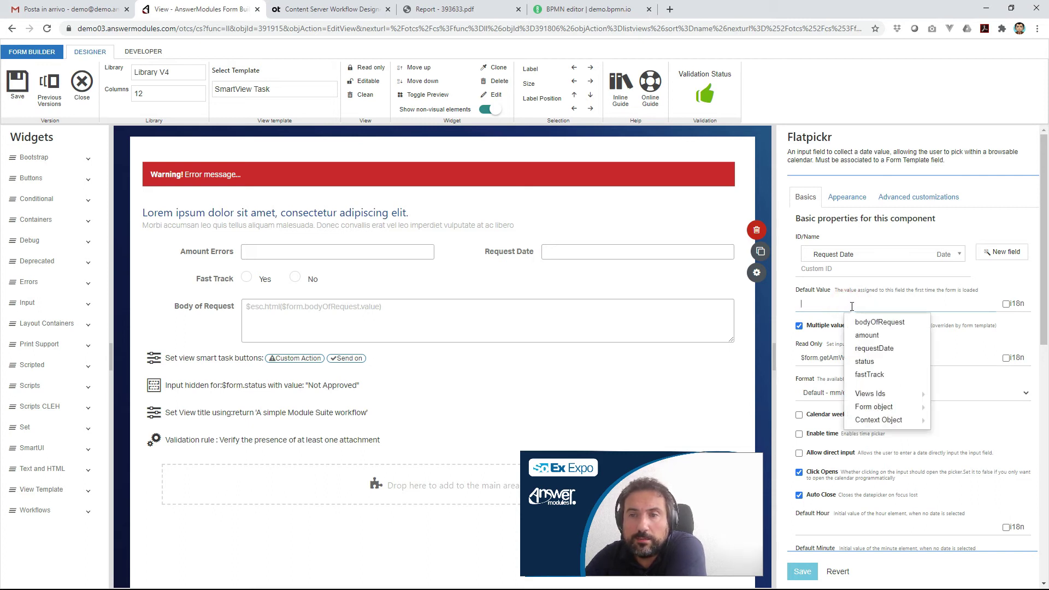
{"action": "mouse_move", "coordinate": [915, 426]}
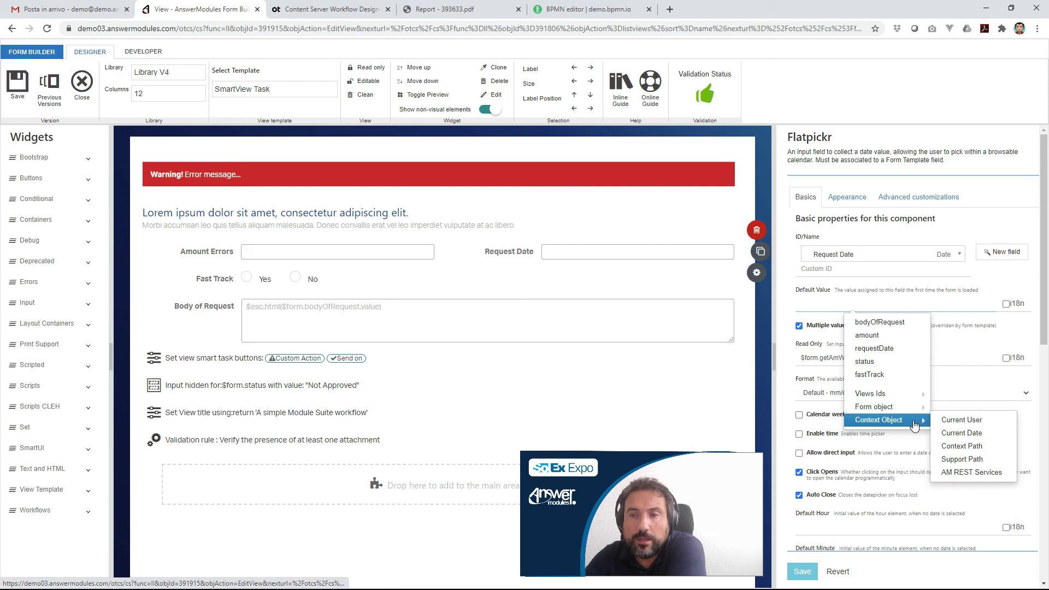
{"action": "left_click", "coordinate": [962, 433]}
- Examine the Read Only expression of the Request Date widget
{"action": "left_click", "coordinate": [900, 359]}
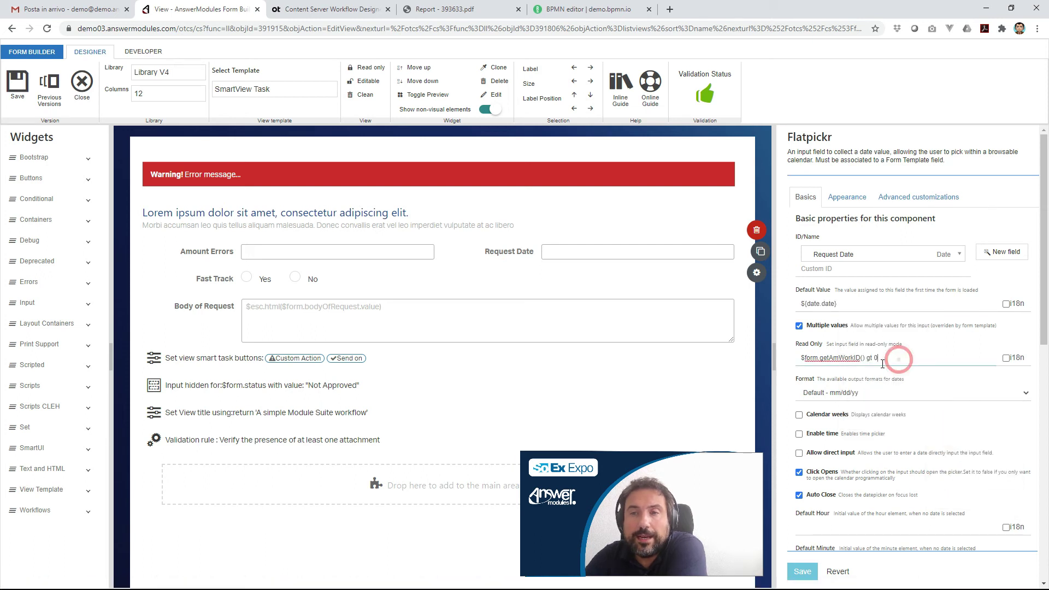
{"action": "scroll", "coordinate": [784, 317], "scroll_direction": "down", "scroll_amount": 1}
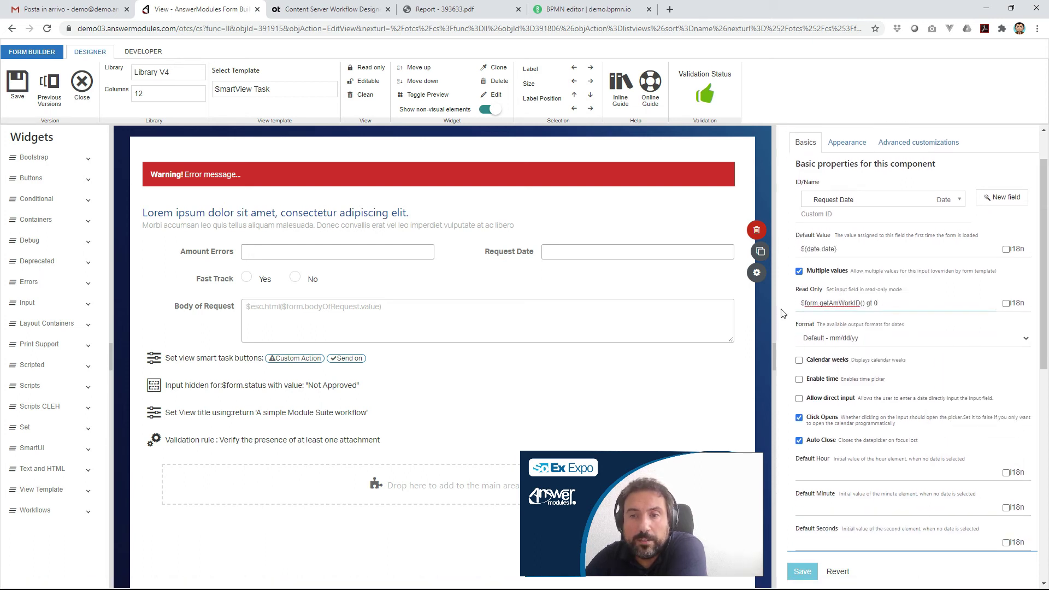
{"action": "triple_click", "coordinate": [855, 304]}
{"action": "left_click", "coordinate": [855, 304]}
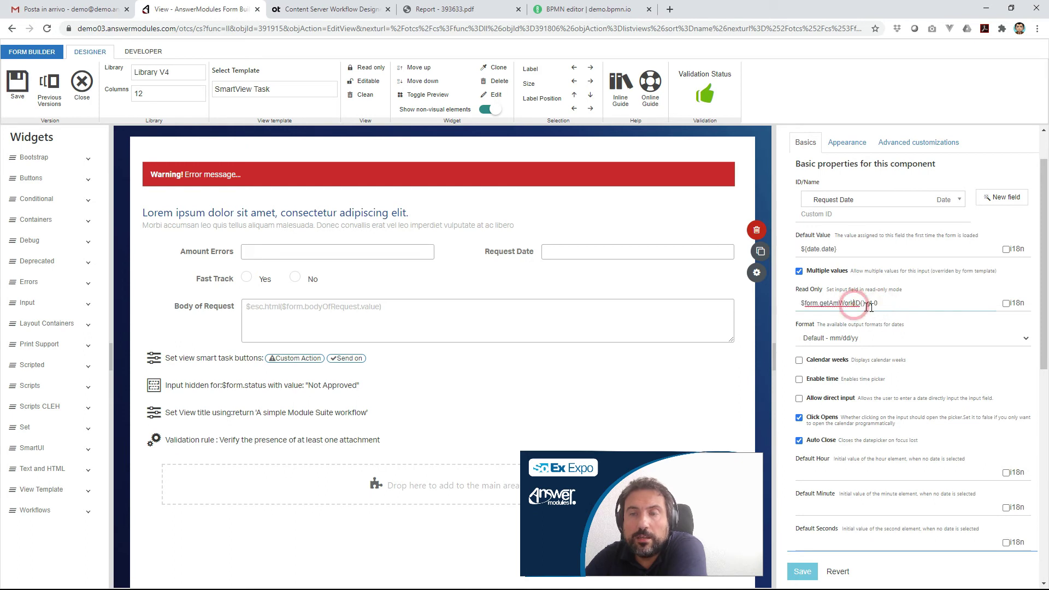
{"action": "left_click_drag", "start_coordinate": [889, 304], "coordinate": [791, 310]}
{"action": "left_click", "coordinate": [872, 304]}
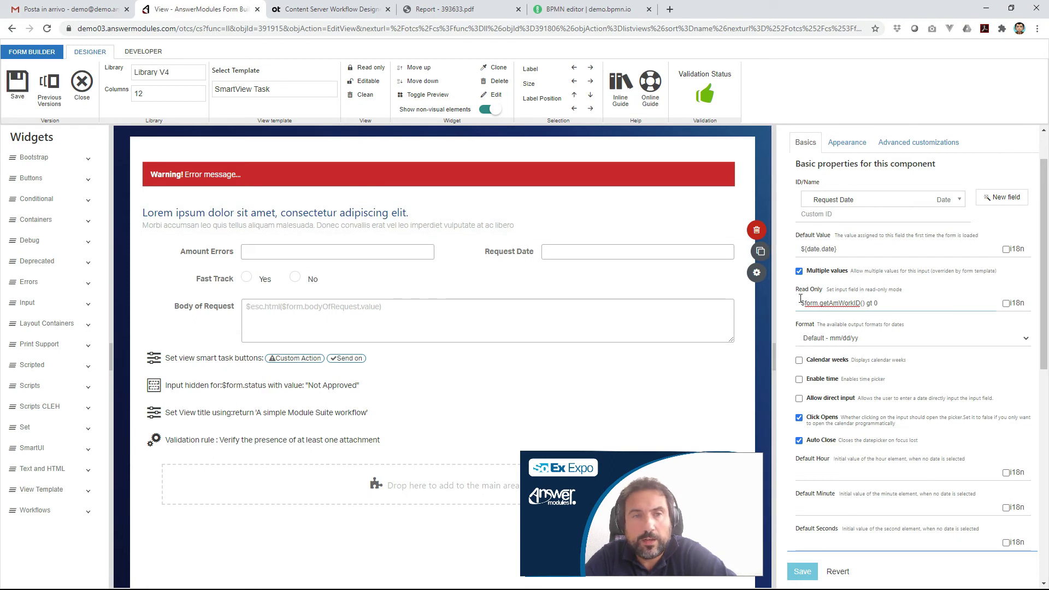
- Examine the initialization code of the View Smart Task Buttons widget, including the Start request label and the Reject action
{"action": "scroll", "coordinate": [485, 351], "scroll_direction": "down", "scroll_amount": 1}
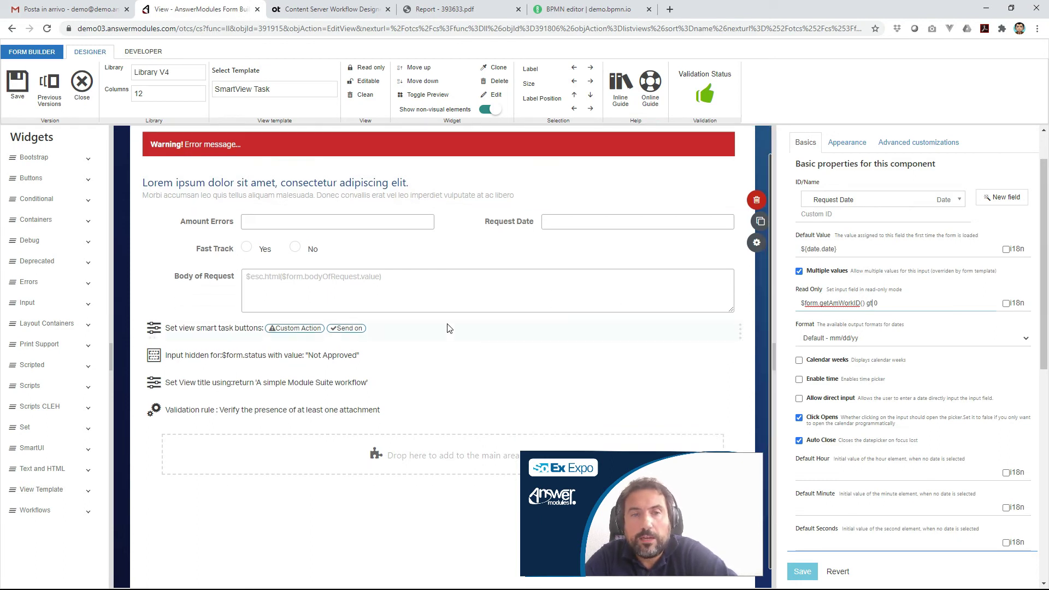
{"action": "left_click", "coordinate": [385, 332]}
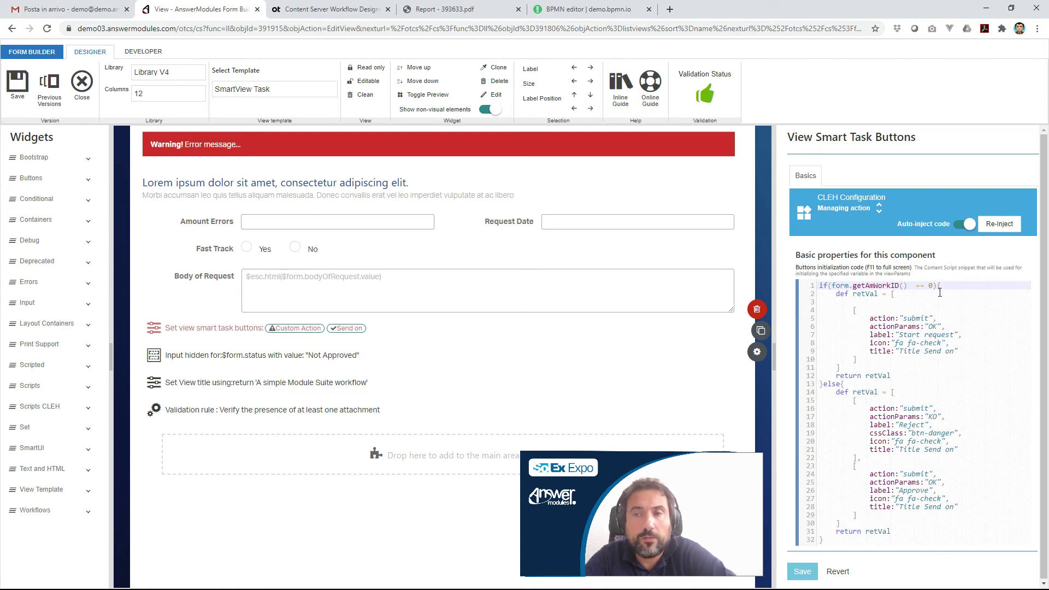
{"action": "left_click_drag", "start_coordinate": [948, 285], "coordinate": [816, 293]}
{"action": "left_click_drag", "start_coordinate": [946, 333], "coordinate": [901, 334]}
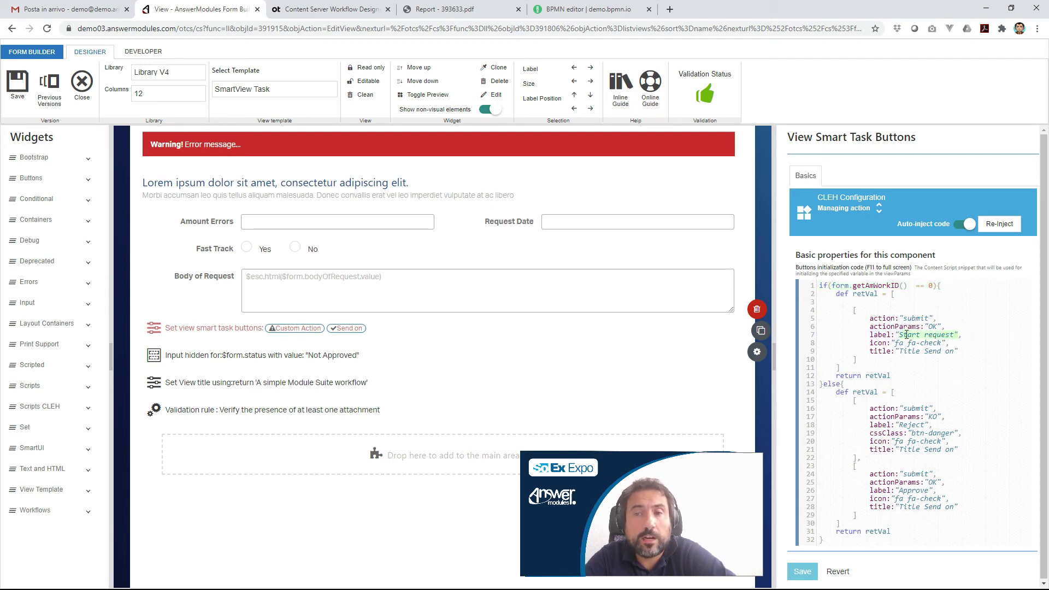
{"action": "left_click", "coordinate": [933, 415]}
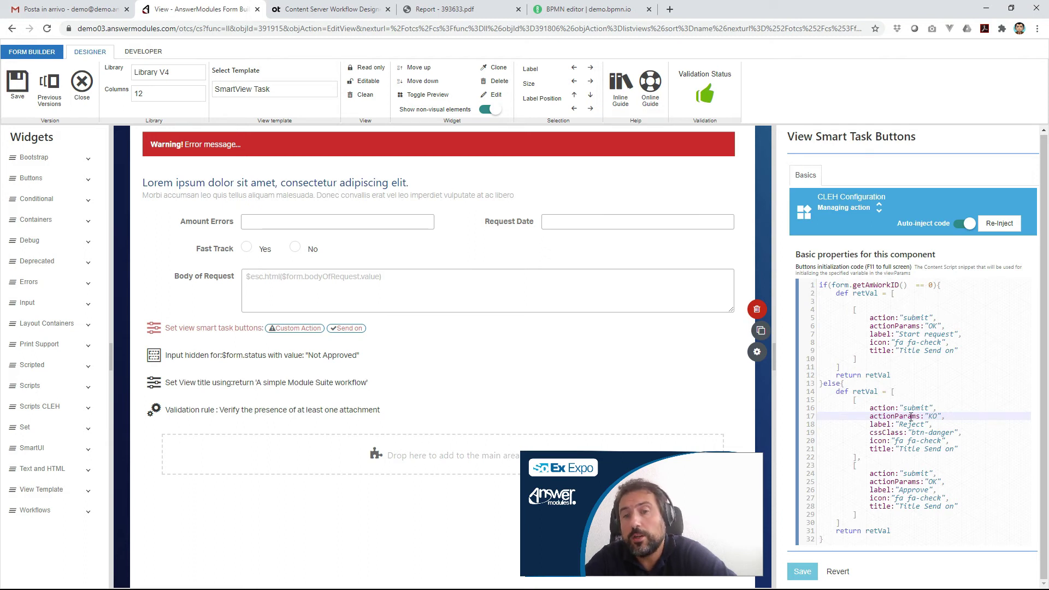
- Review the settings of the hidden Status input and the title code of the View Title widget
{"action": "left_click", "coordinate": [300, 358]}
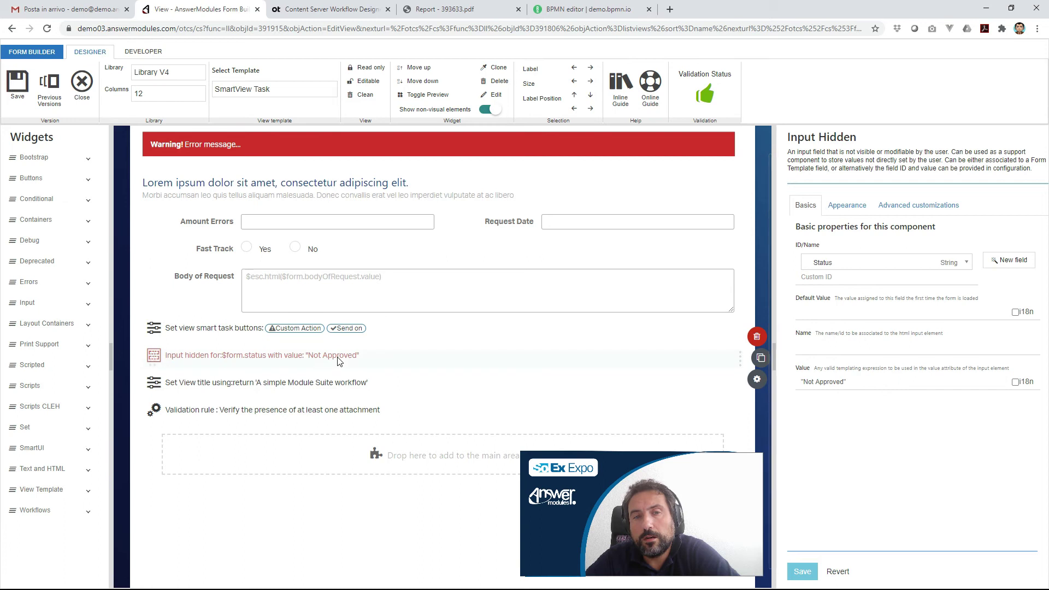
{"action": "left_click", "coordinate": [332, 383]}
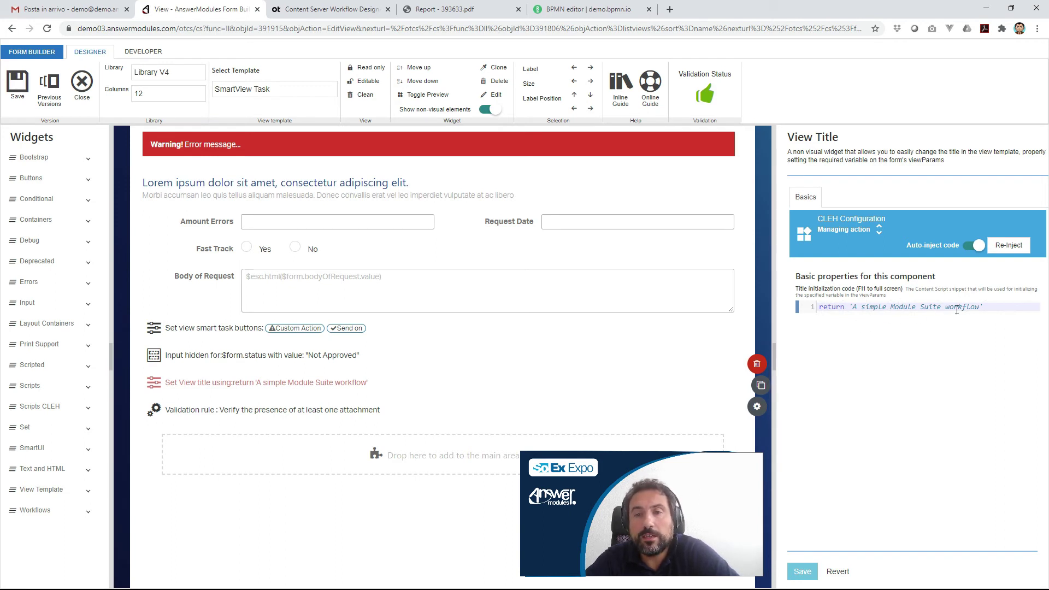
- Examine the attachment Validation Rule's basic properties, its additional rules script and its field validation messages
{"action": "left_click", "coordinate": [355, 418]}
{"action": "left_click", "coordinate": [901, 214]}
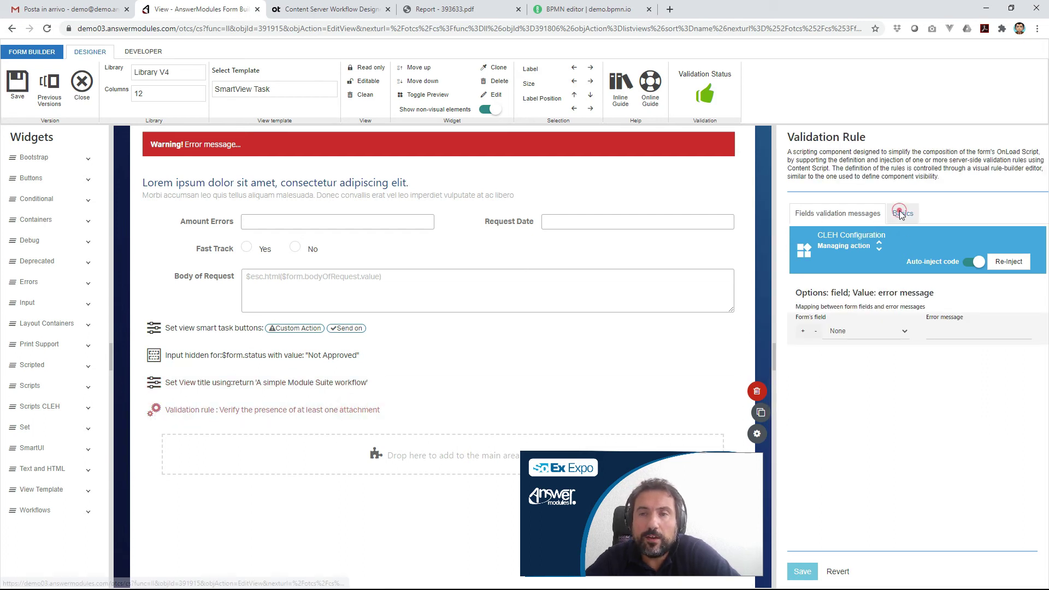
{"action": "scroll", "coordinate": [929, 383], "scroll_direction": "down", "scroll_amount": 1}
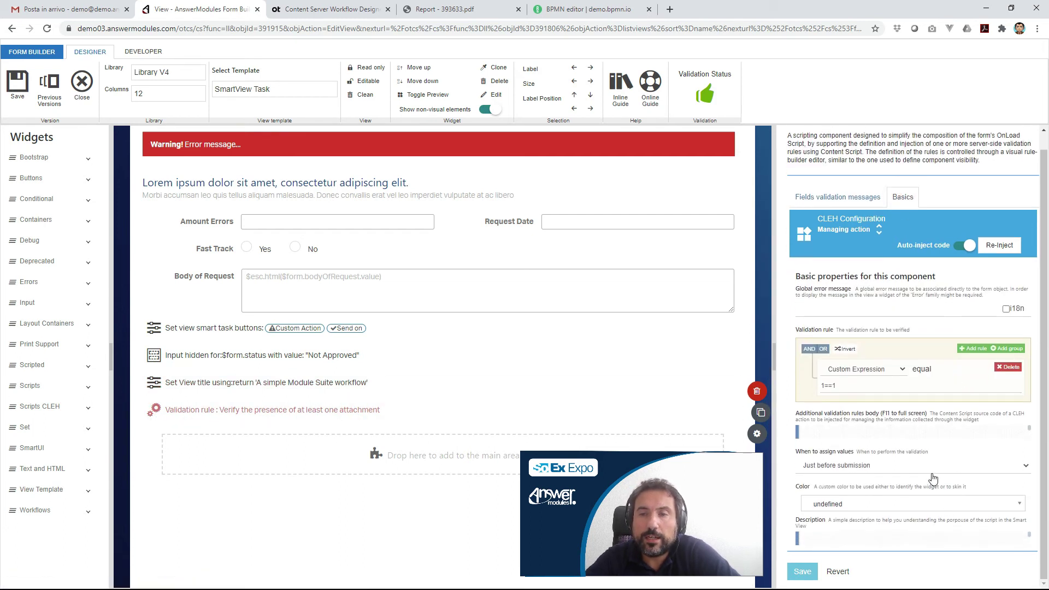
{"action": "left_click", "coordinate": [909, 434]}
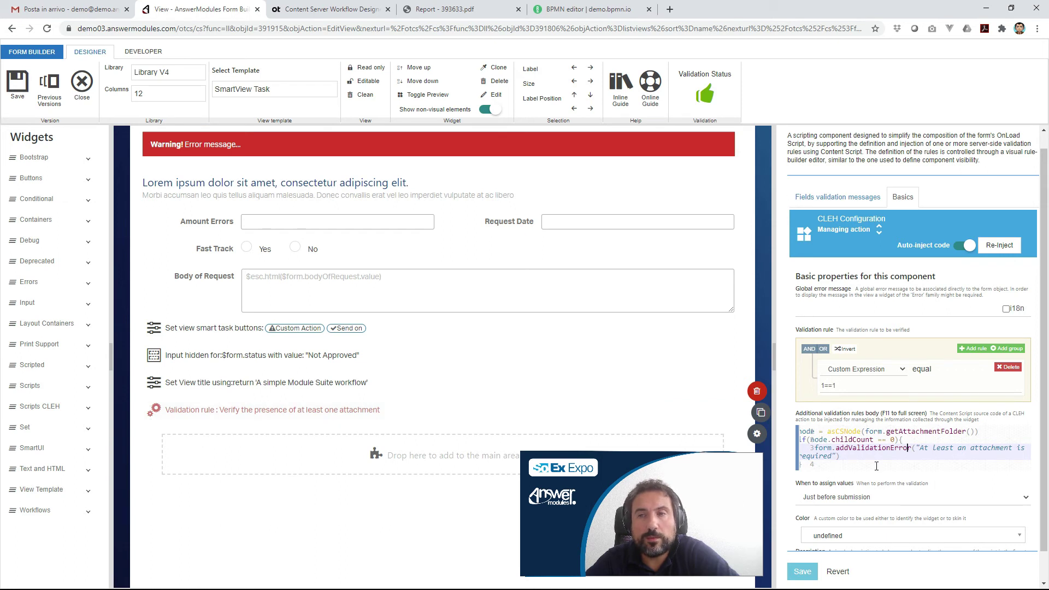
{"action": "scroll", "coordinate": [839, 229], "scroll_direction": "up", "scroll_amount": 1}
{"action": "left_click", "coordinate": [841, 215]}
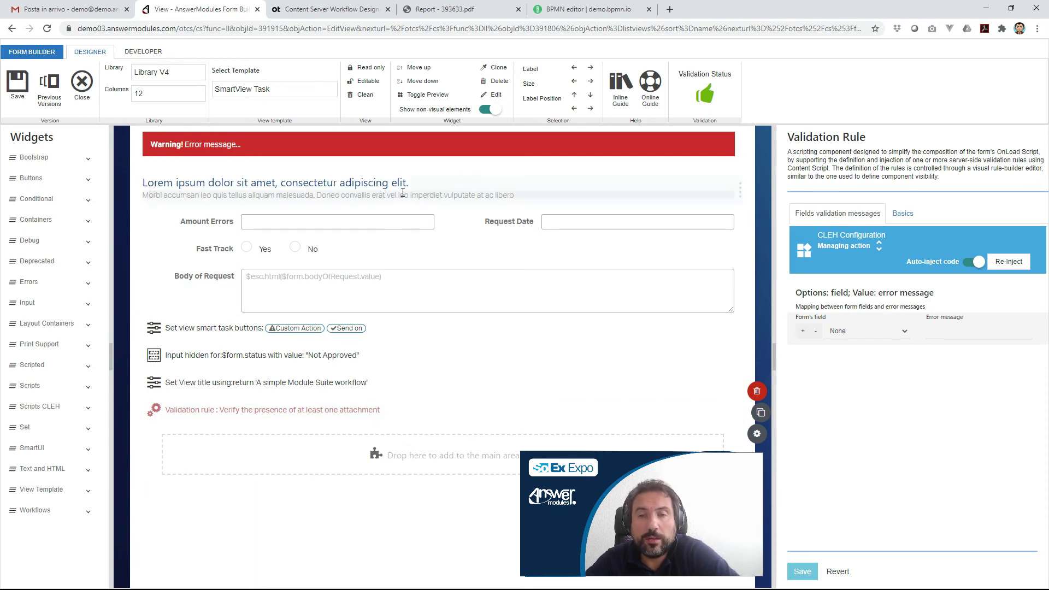
- Preview the form, change the view template to OpenText from Library V4, and preview the form with it
{"action": "scroll", "coordinate": [365, 255], "scroll_direction": "up", "scroll_amount": 1}
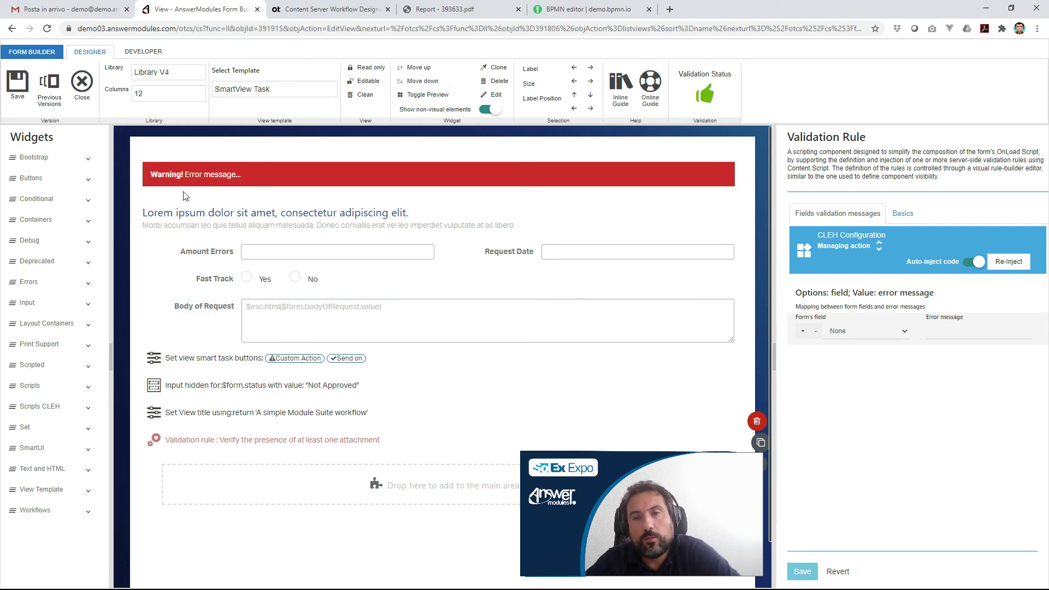
{"action": "key", "text": "ctrl+s"}
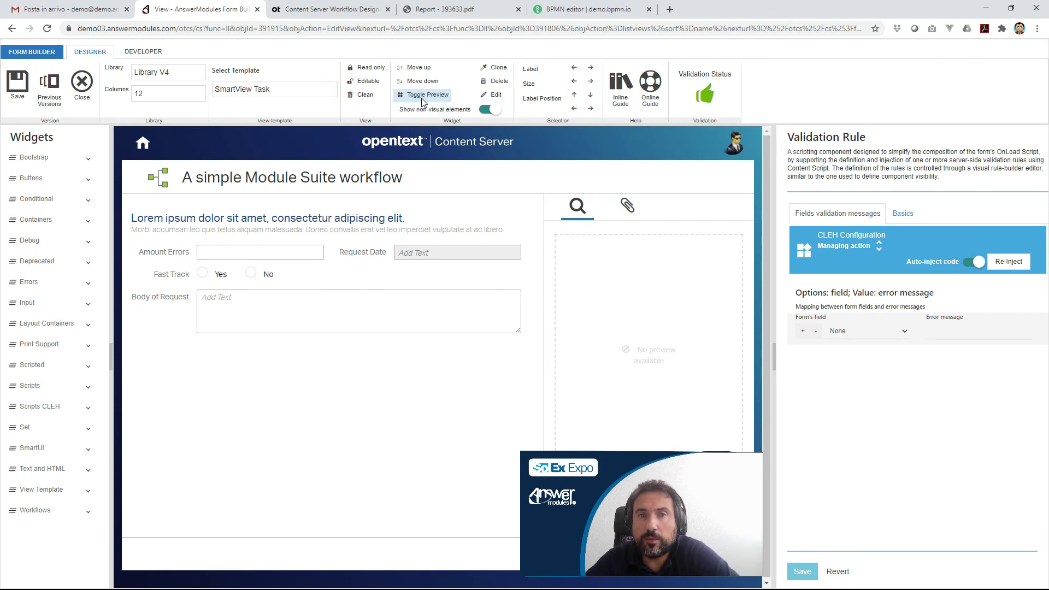
{"action": "left_click", "coordinate": [289, 91]}
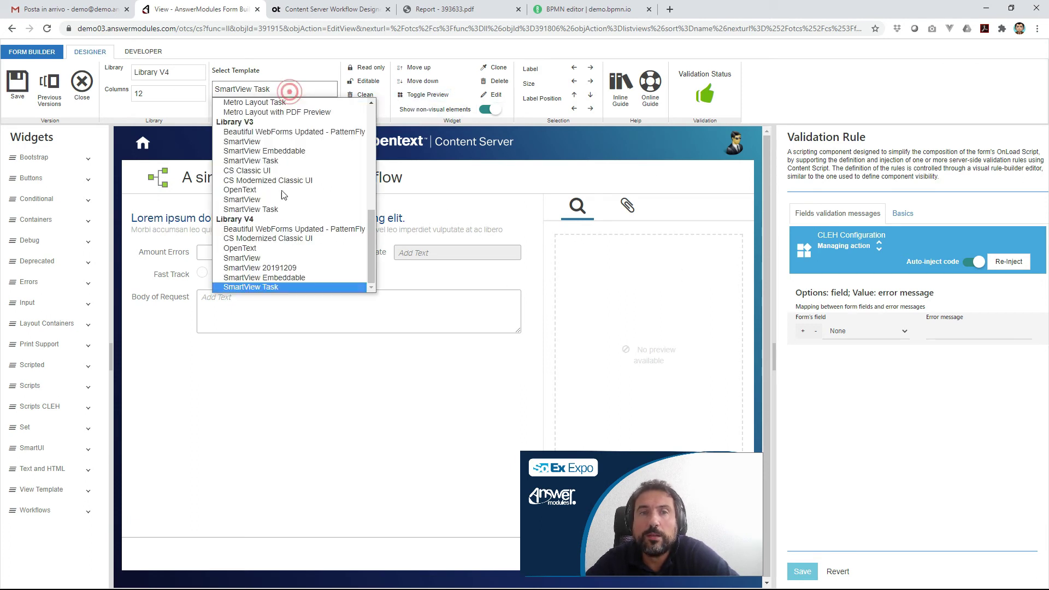
{"action": "left_click", "coordinate": [273, 249]}
{"action": "left_click", "coordinate": [410, 98]}
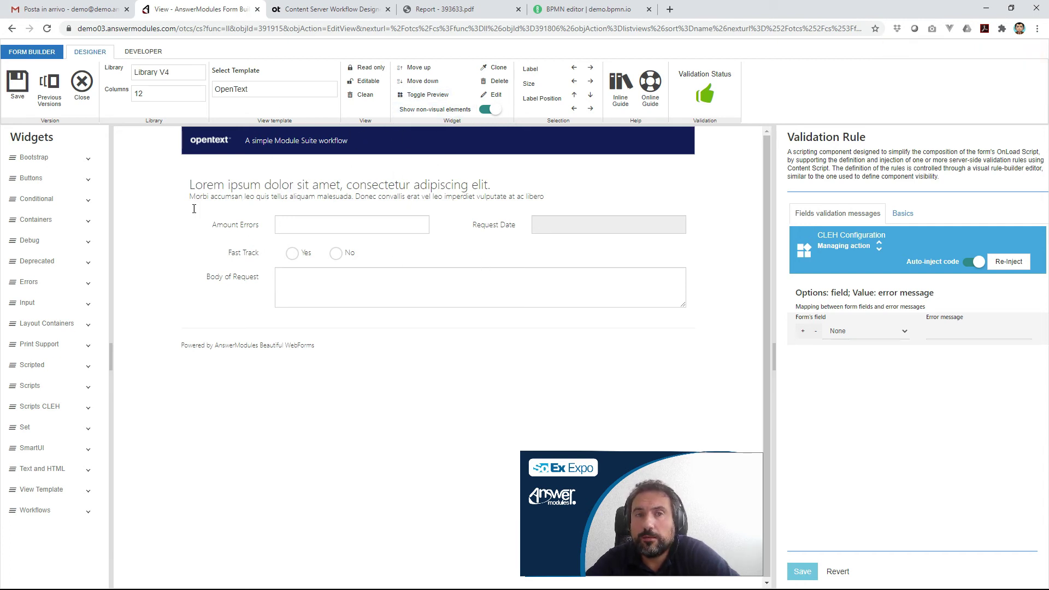
- Set the view template back to SmartView Task from Library V4 and leave the form preview
{"action": "left_click", "coordinate": [330, 90]}
{"action": "scroll", "coordinate": [291, 225], "scroll_direction": "down", "scroll_amount": 1}
{"action": "scroll", "coordinate": [289, 263], "scroll_direction": "down", "scroll_amount": 1}
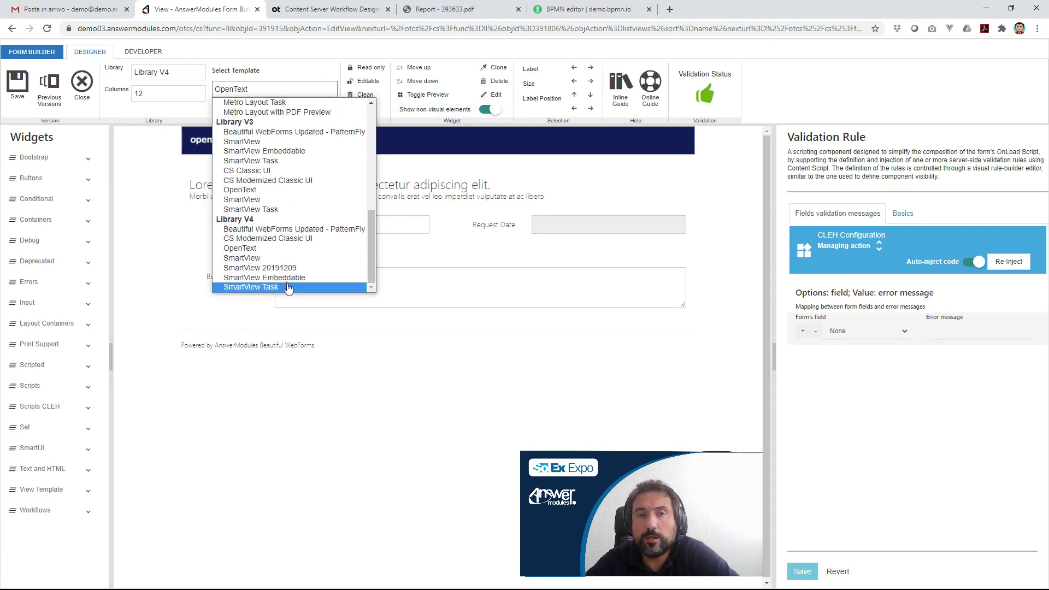
{"action": "left_click", "coordinate": [289, 287]}
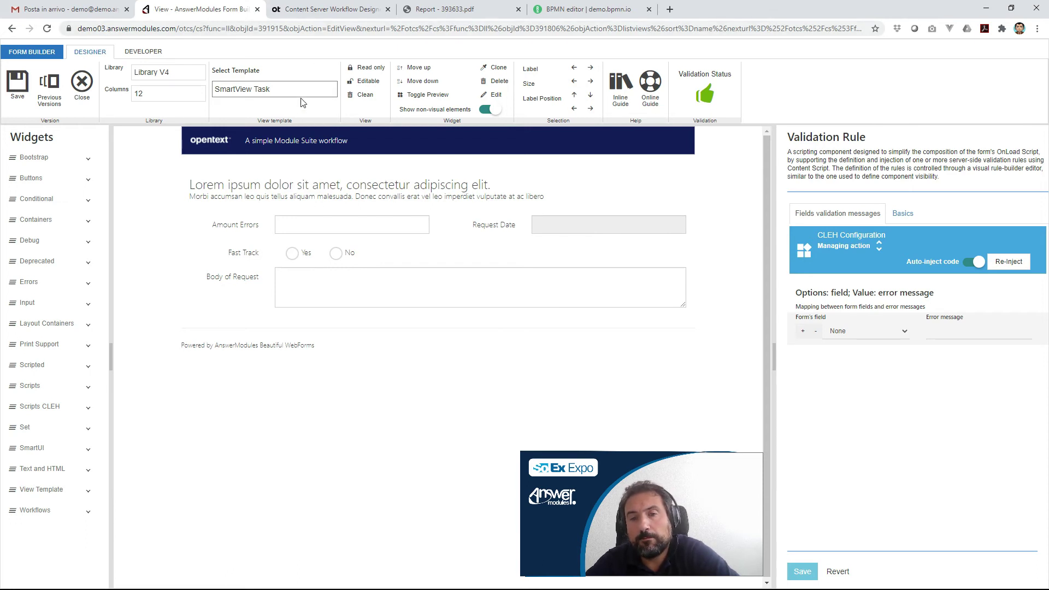
{"action": "left_click", "coordinate": [430, 95]}
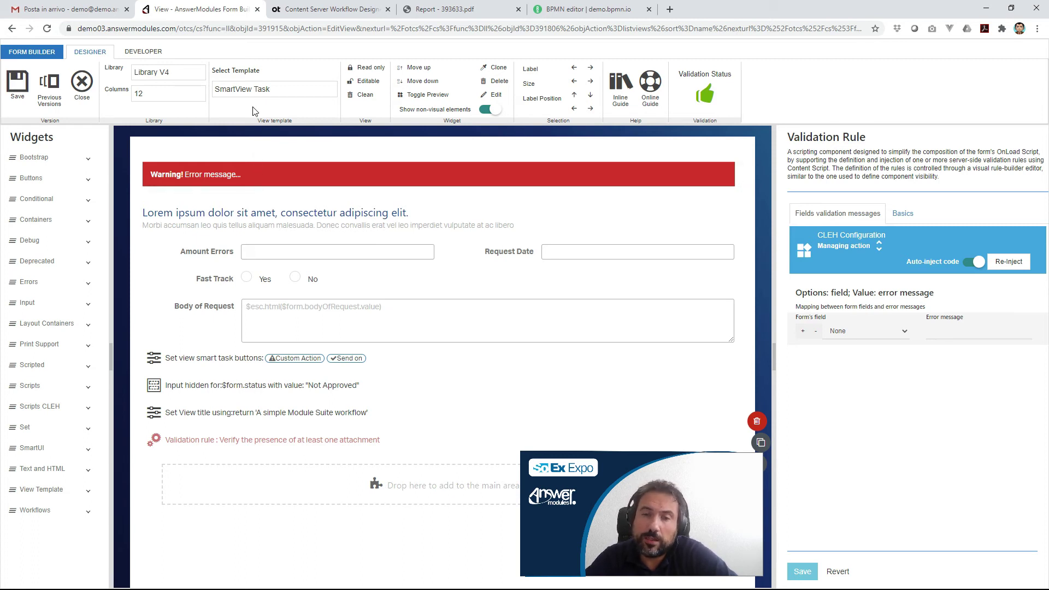
- Open the form view's After-Submit script and examine its redirect to the personal assignments page
{"action": "left_click", "coordinate": [152, 56]}
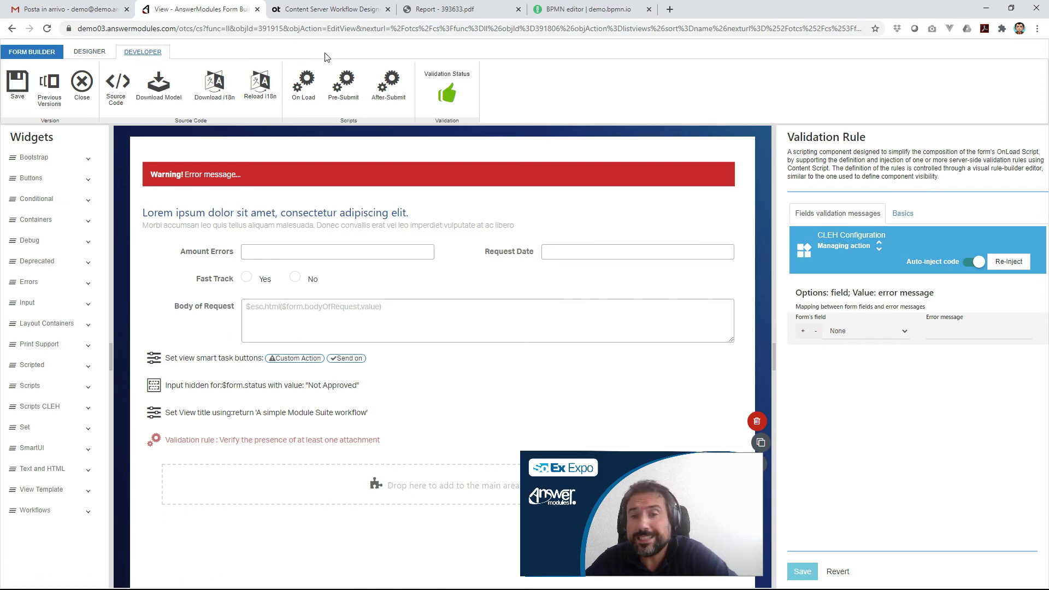
{"action": "left_click", "coordinate": [385, 89]}
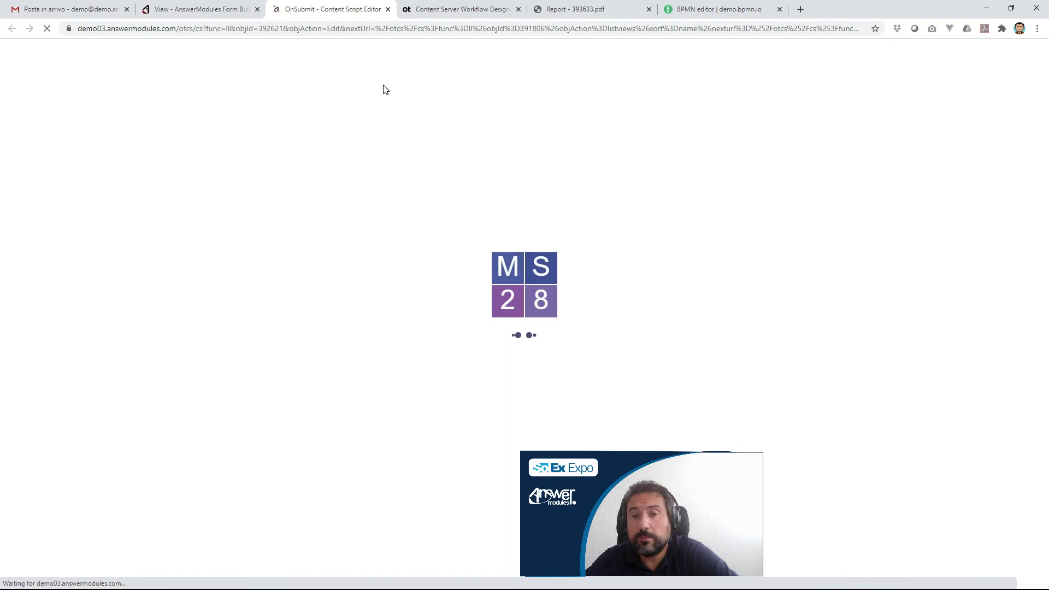
{"action": "left_click", "coordinate": [212, 15]}
{"action": "left_click", "coordinate": [316, 17]}
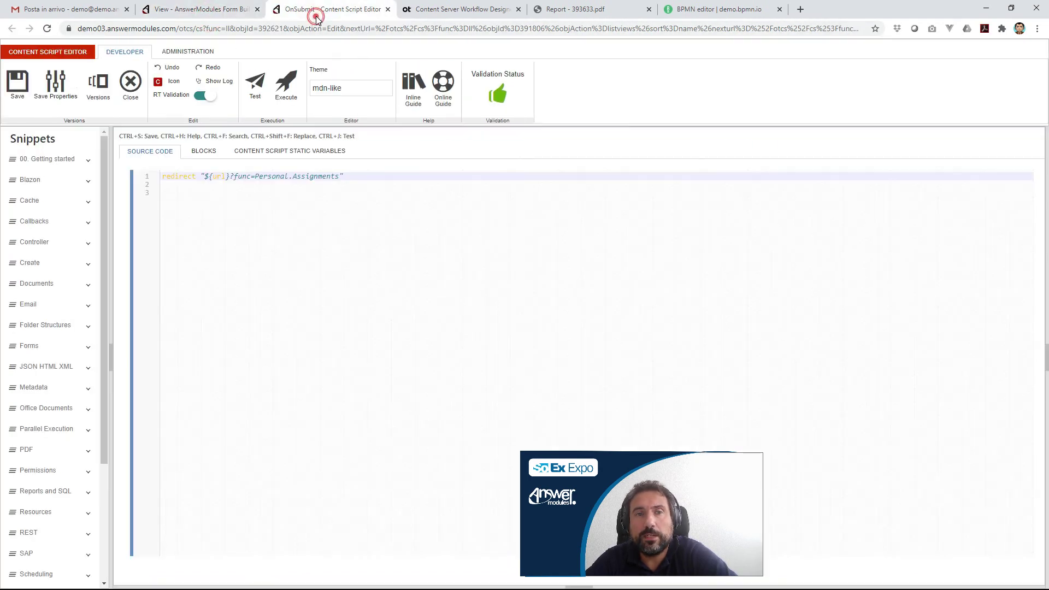
{"action": "left_click_drag", "start_coordinate": [370, 176], "coordinate": [148, 182]}
{"action": "left_click", "coordinate": [185, 228]}
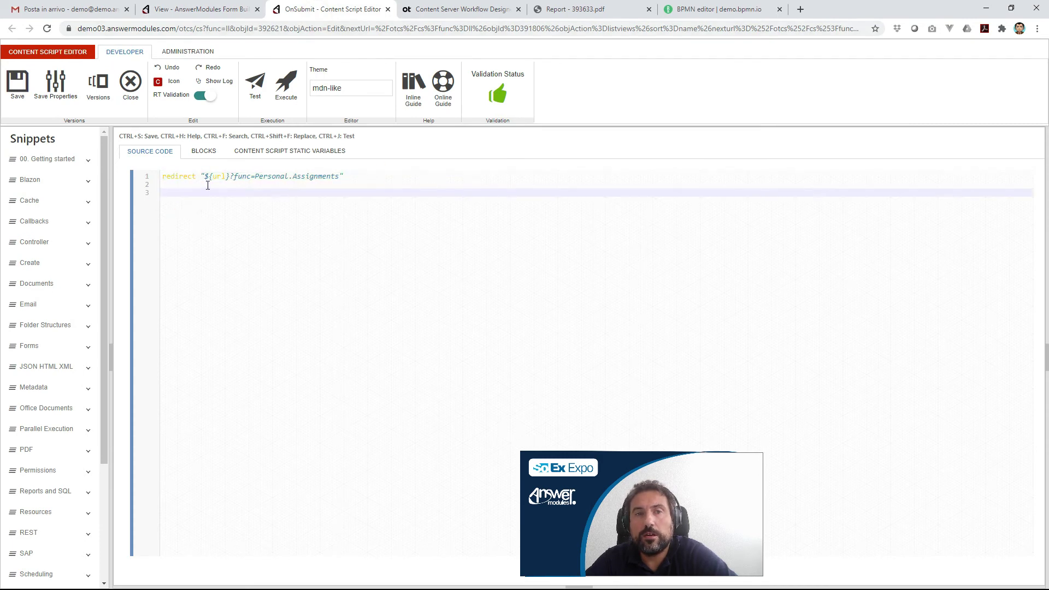
{"action": "triple_click", "coordinate": [342, 177]}
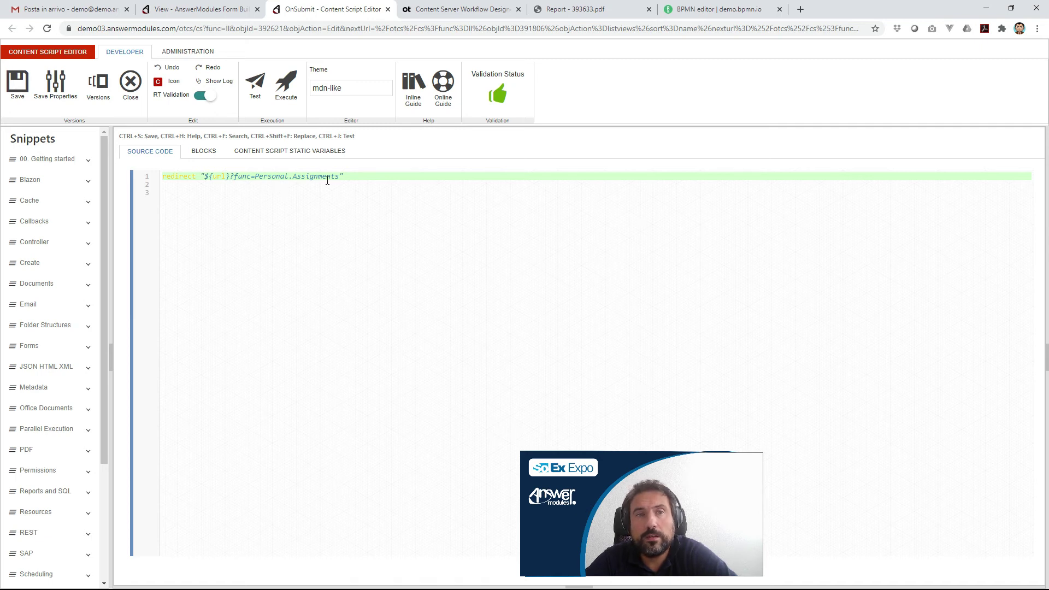
- Close the script editor and open the Content Script settings of the Mortage Approval Workflow map from the Sandbox folder
{"action": "left_click", "coordinate": [132, 97]}
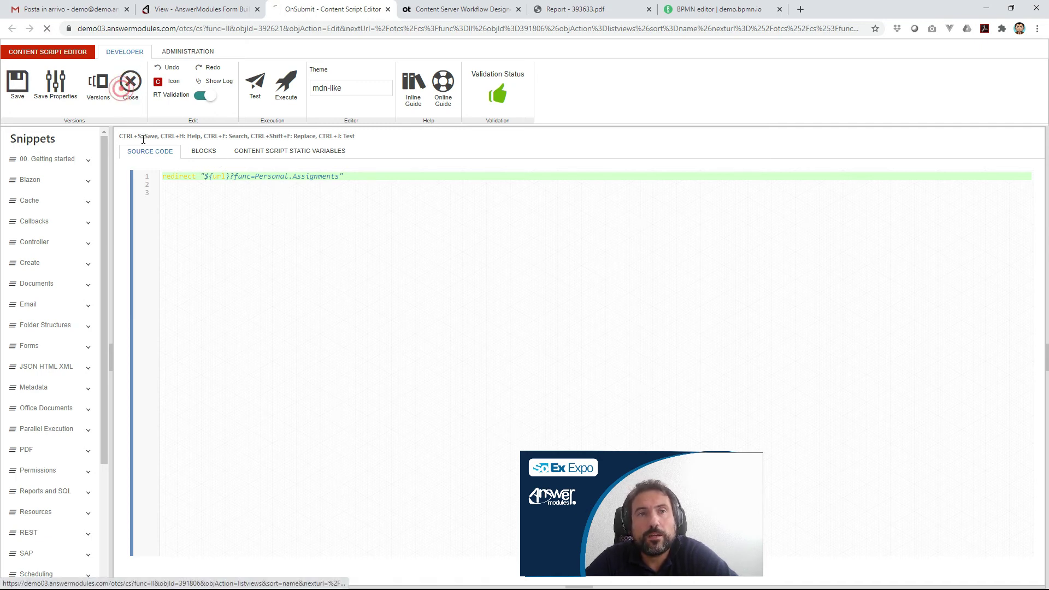
{"action": "left_click", "coordinate": [138, 101]}
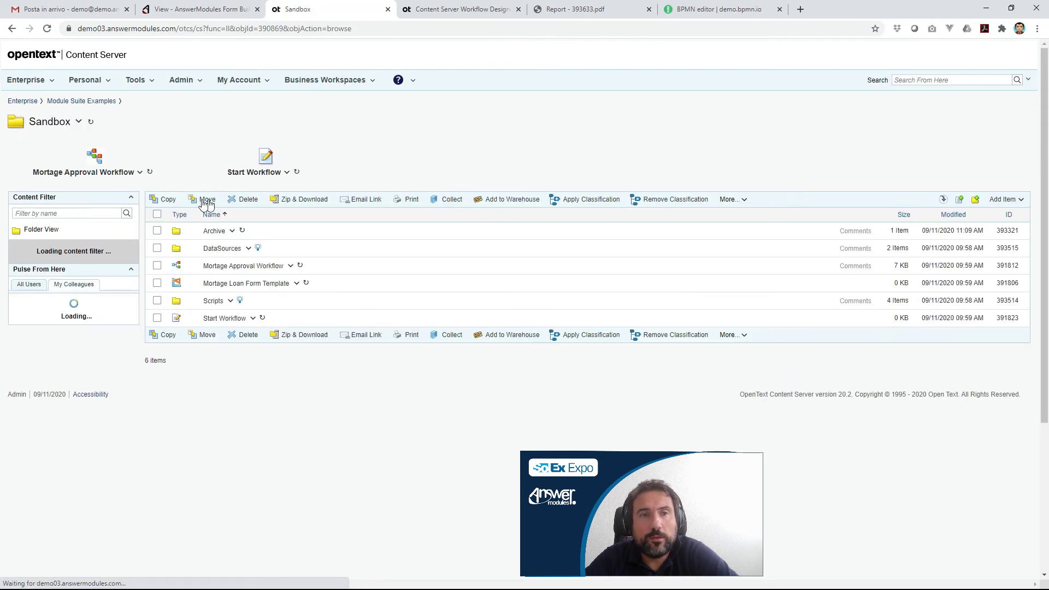
{"action": "left_click", "coordinate": [139, 172]}
{"action": "left_click", "coordinate": [150, 178]}
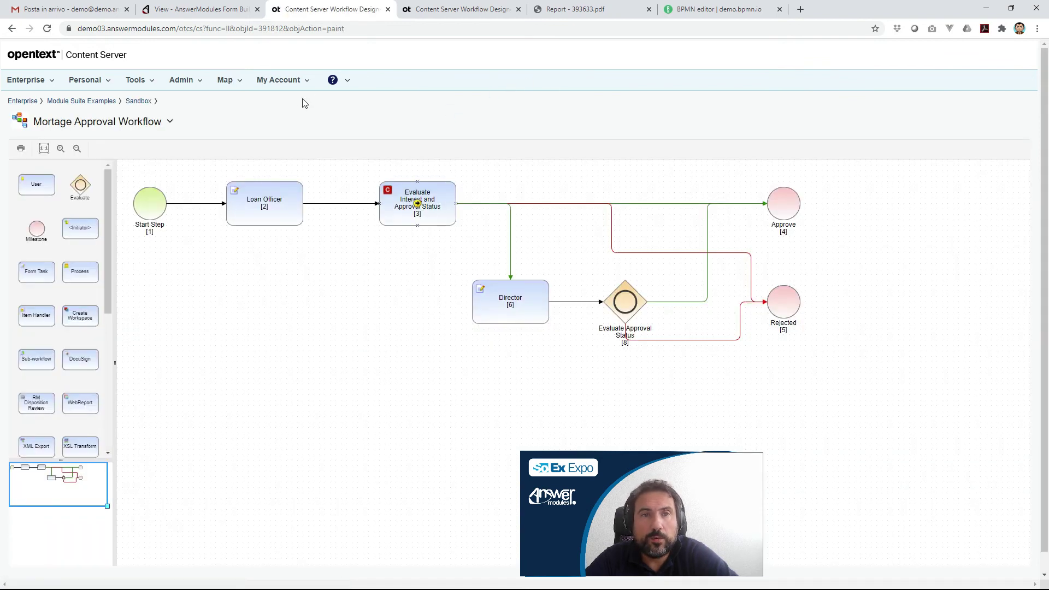
{"action": "left_click", "coordinate": [223, 81]}
{"action": "left_click", "coordinate": [235, 135]}
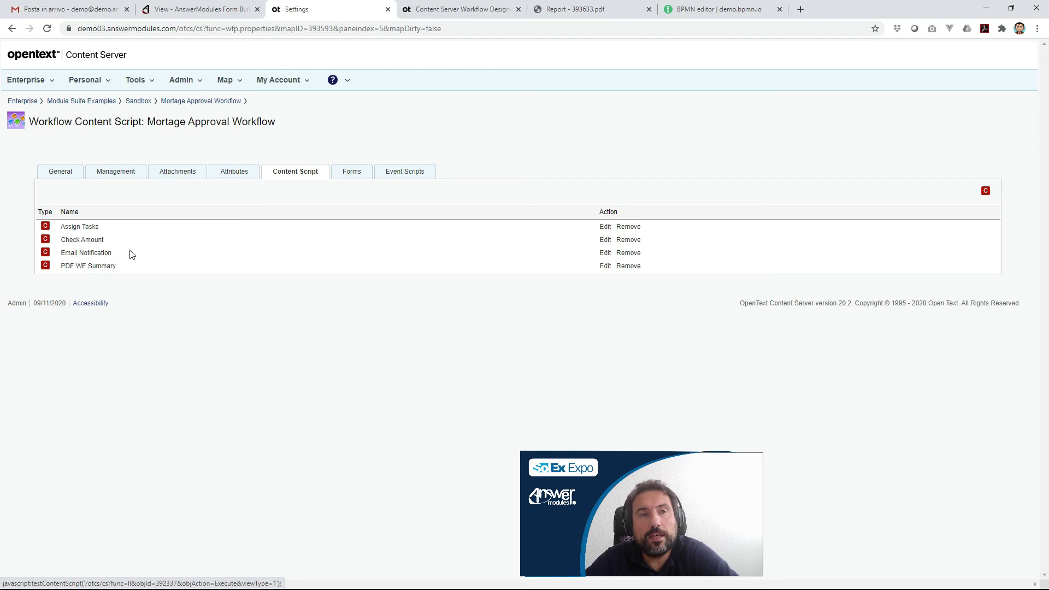
- Open the Mortage Approval Workflow map in a separate browser tab and view its workflow-level event script assignments
{"action": "right_click", "coordinate": [206, 103]}
{"action": "left_click", "coordinate": [229, 110]}
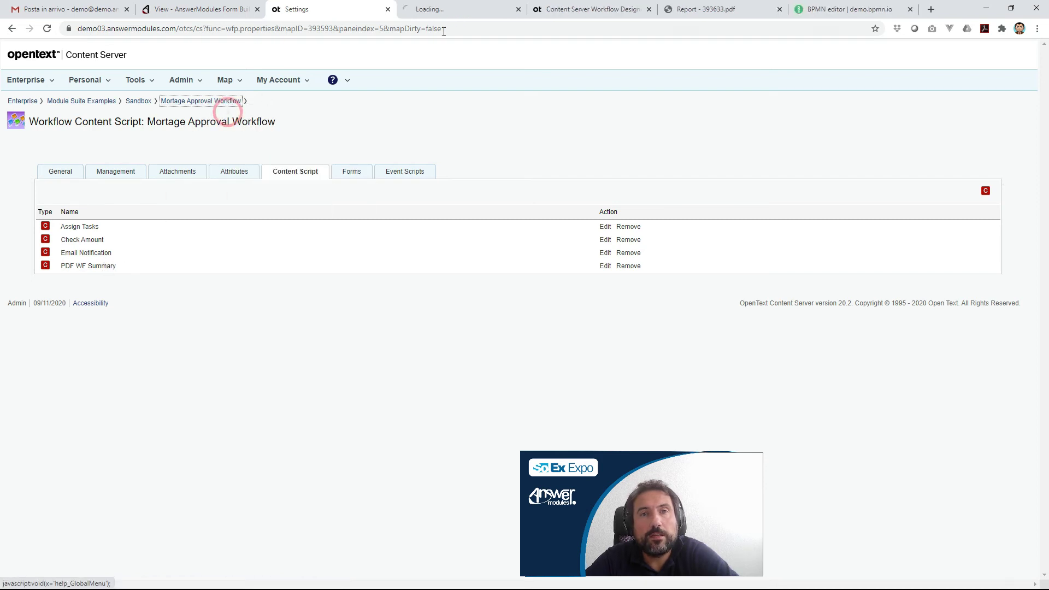
{"action": "left_click", "coordinate": [457, 14]}
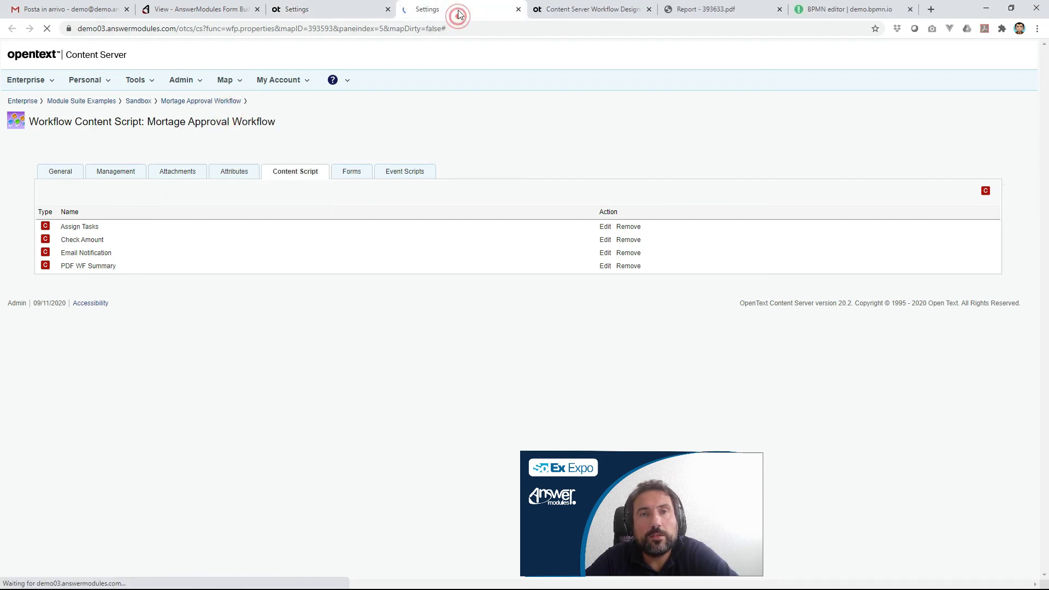
{"action": "left_click", "coordinate": [235, 101]}
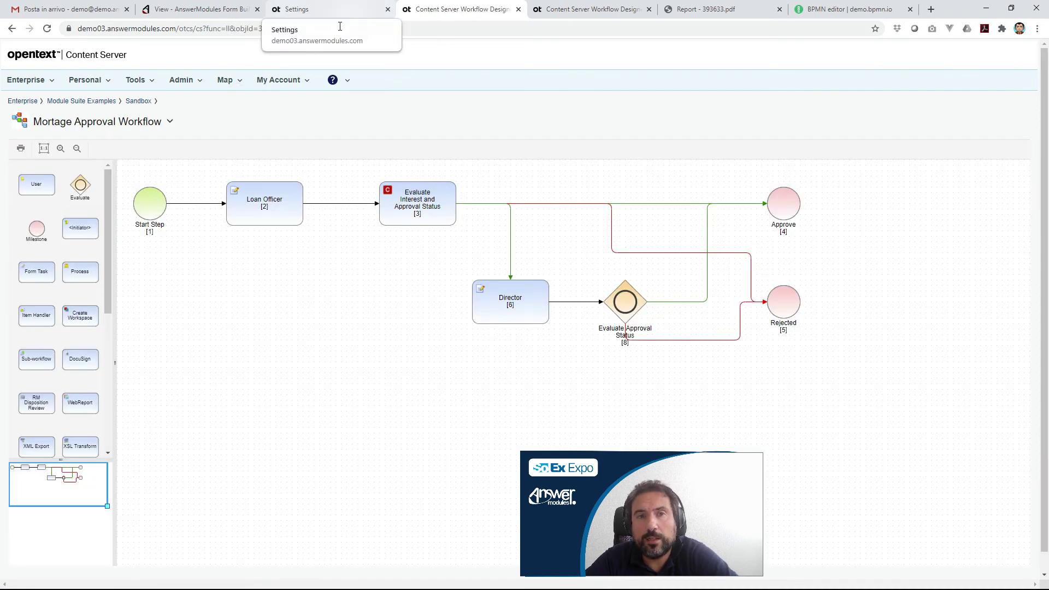
{"action": "left_click", "coordinate": [278, 79]}
{"action": "mouse_move", "coordinate": [225, 80]}
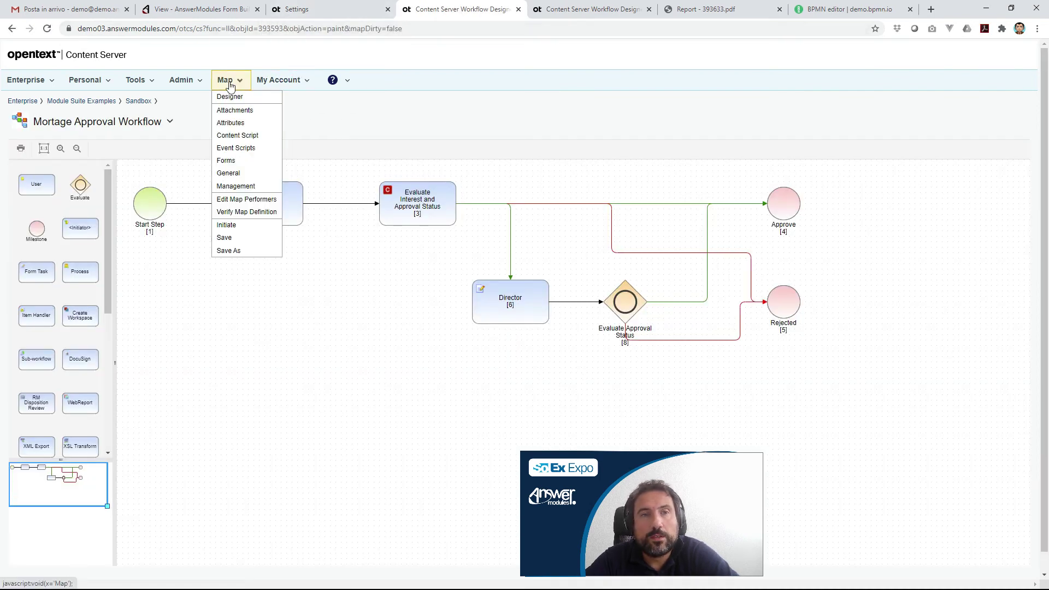
{"action": "left_click", "coordinate": [233, 149]}
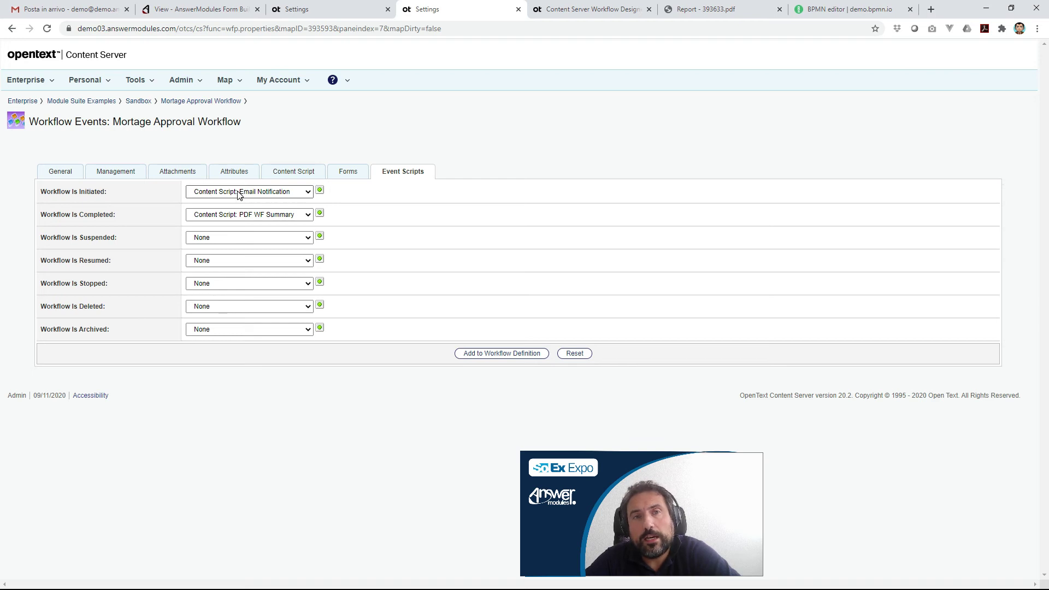
- Return to the workflow map and view the event script assignments of the Loan Officer step
{"action": "left_click", "coordinate": [225, 101]}
{"action": "double_click", "coordinate": [264, 206]}
{"action": "left_click", "coordinate": [171, 180]}
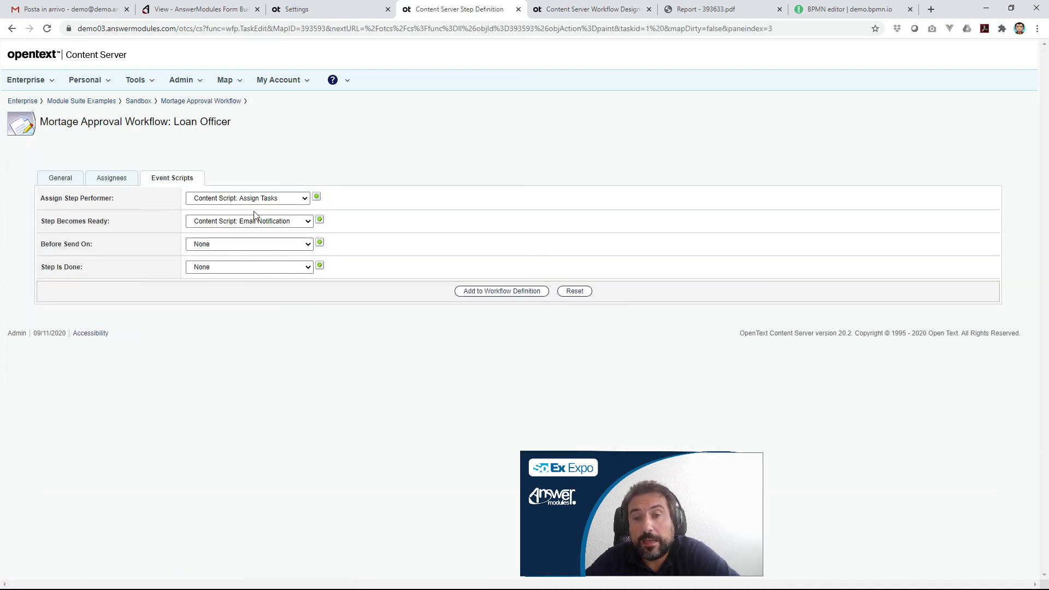
- Open the map's Email Notification content script and examine its taskID == 0 condition and else branch
{"action": "left_click", "coordinate": [335, 15]}
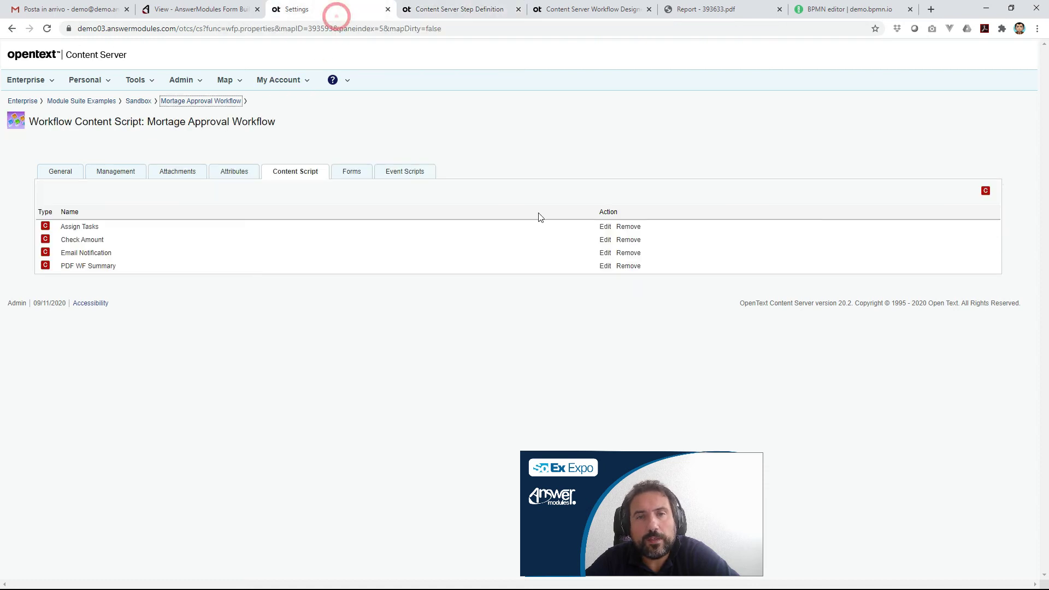
{"action": "left_click", "coordinate": [603, 253]}
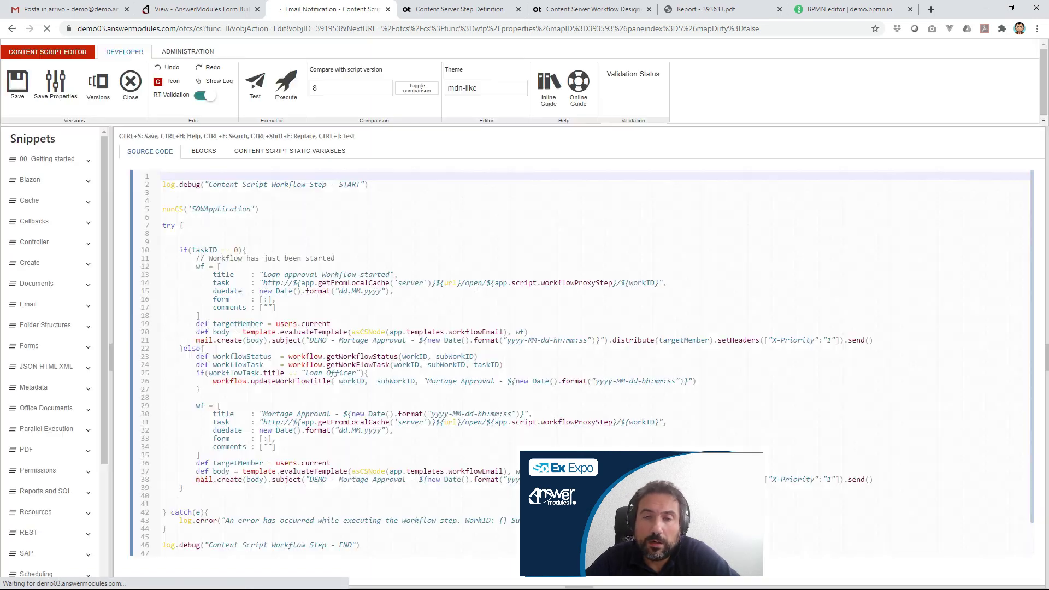
{"action": "scroll", "coordinate": [467, 280], "scroll_direction": "down", "scroll_amount": 1}
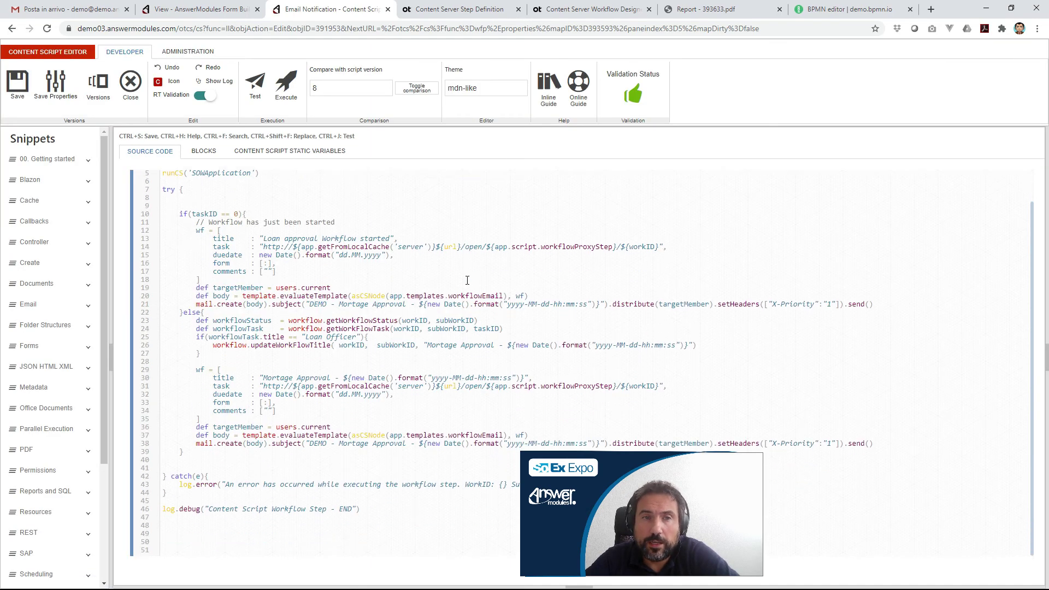
{"action": "left_click", "coordinate": [246, 214]}
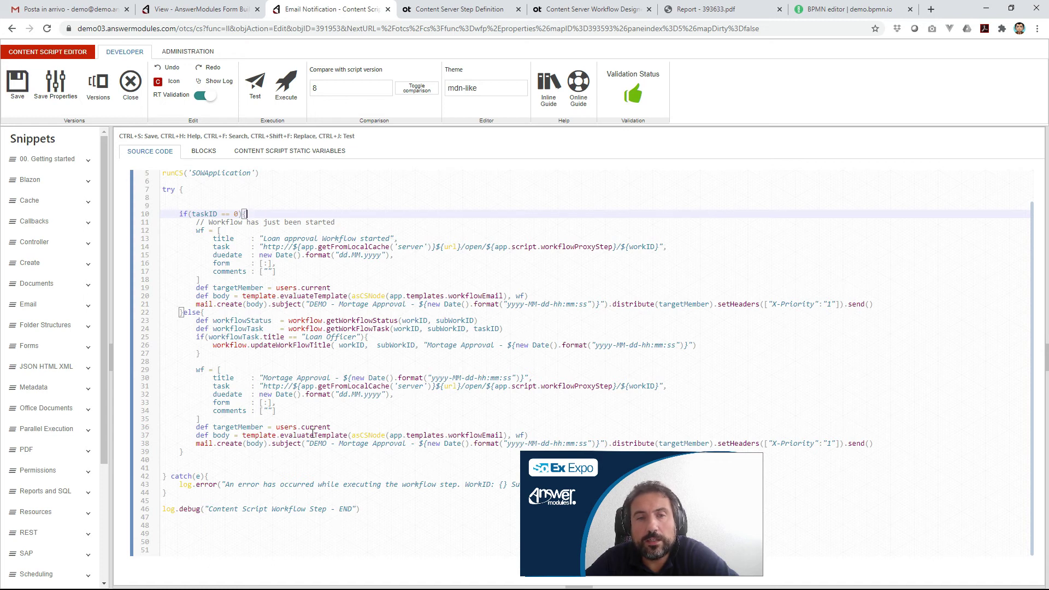
{"action": "left_click", "coordinate": [198, 429]}
{"action": "left_click", "coordinate": [264, 443]}
{"action": "left_click_drag", "start_coordinate": [732, 477], "coordinate": [974, 494]}
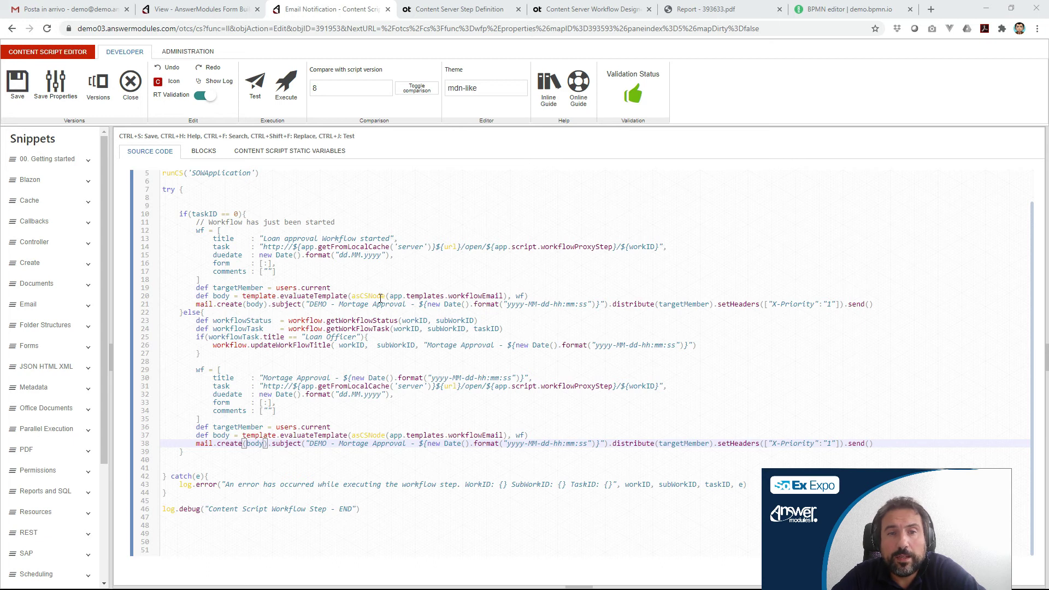
- Examine how the Email Notification script builds the mail body from a template, resolves the target member and sets the X-Priority header
{"action": "left_click_drag", "start_coordinate": [547, 298], "coordinate": [186, 296]}
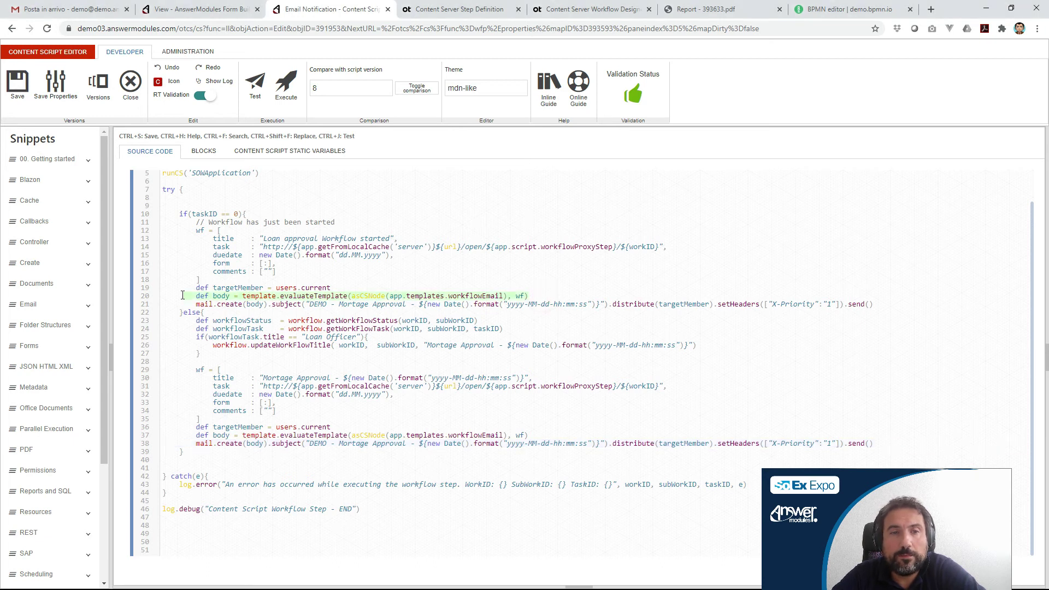
{"action": "left_click", "coordinate": [402, 305]}
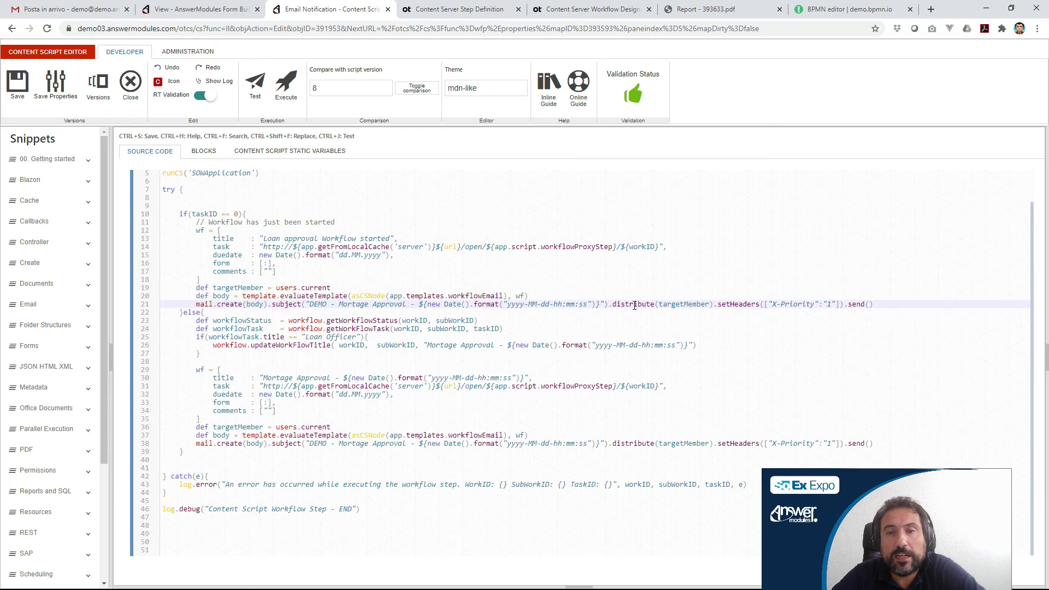
{"action": "double_click", "coordinate": [681, 304]}
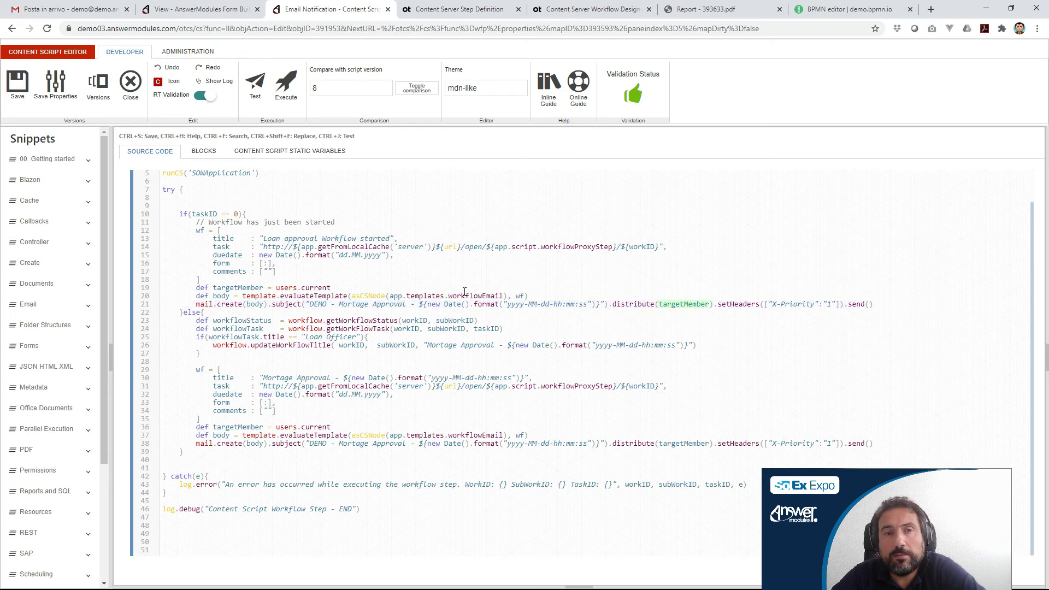
{"action": "left_click_drag", "start_coordinate": [338, 287], "coordinate": [196, 288]}
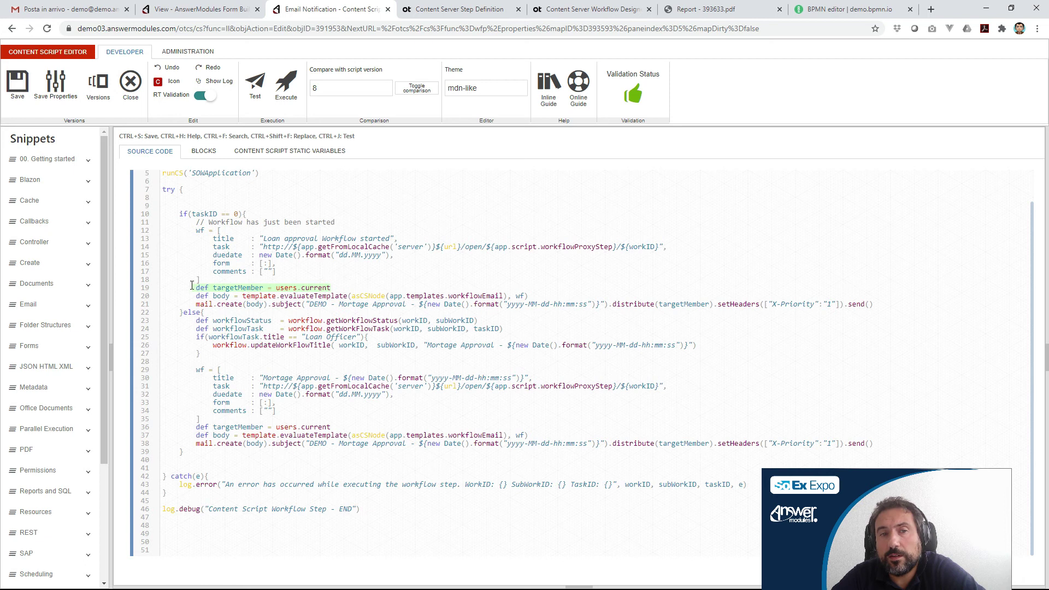
{"action": "left_click_drag", "start_coordinate": [886, 521], "coordinate": [885, 502]}
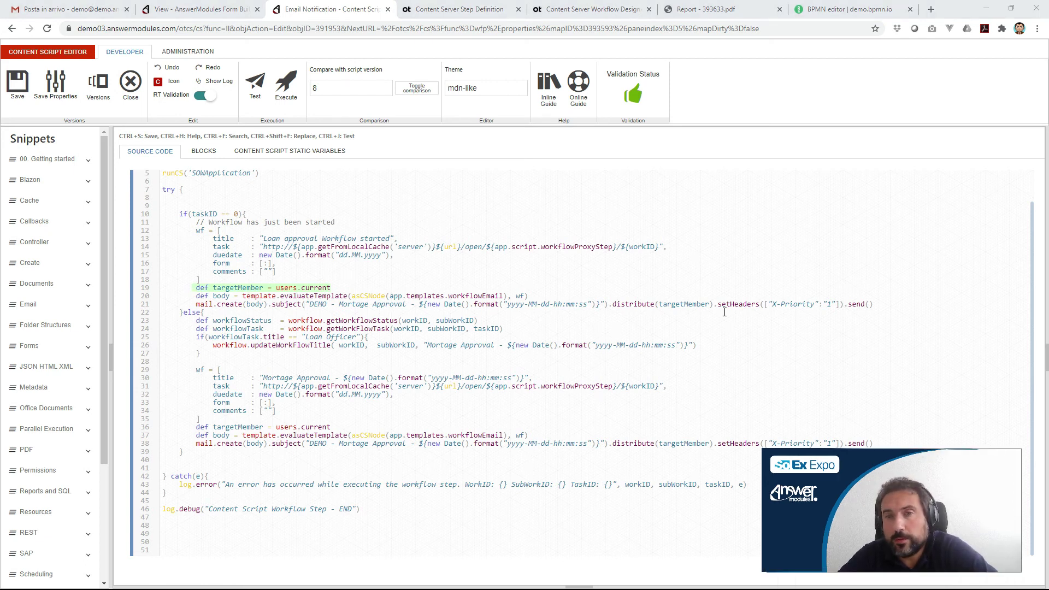
{"action": "left_click_drag", "start_coordinate": [715, 304], "coordinate": [877, 305]}
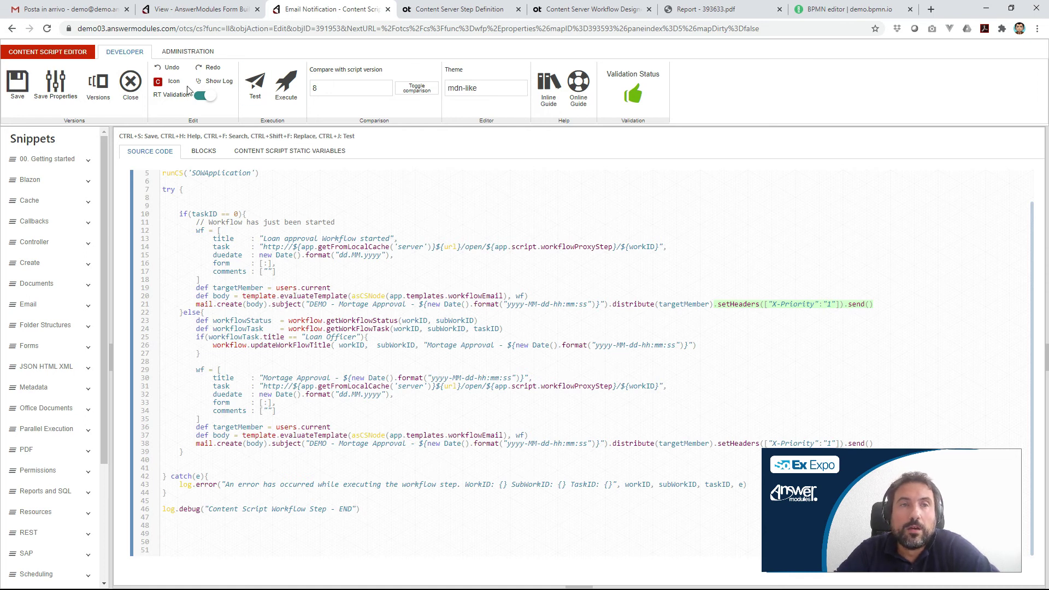
- Close the Email Notification script and view the event script assignments for the whole Mortage Approval Workflow map again
{"action": "left_click", "coordinate": [130, 85]}
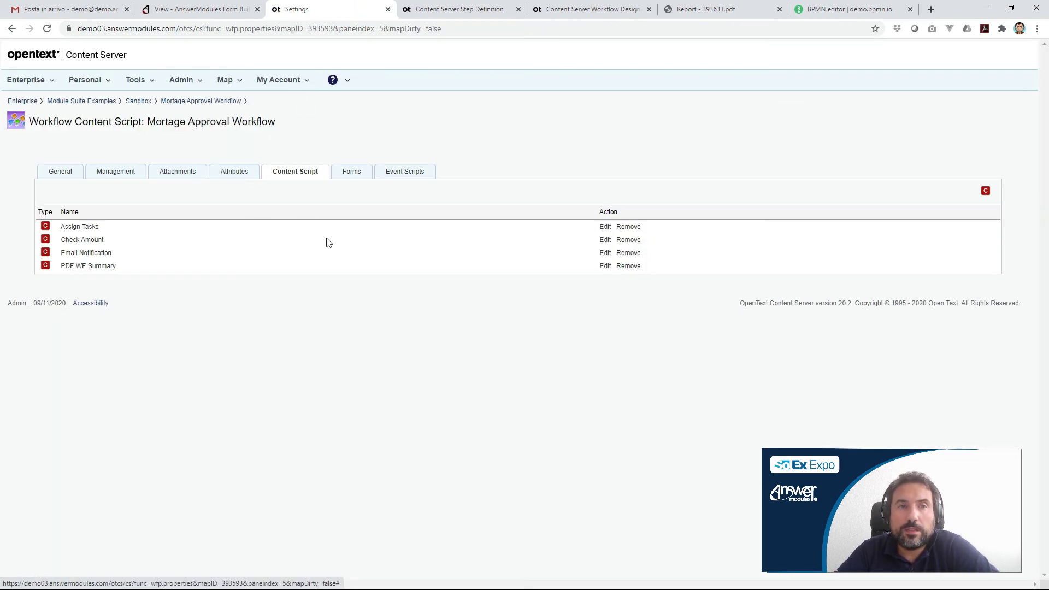
{"action": "left_click", "coordinate": [205, 9]}
{"action": "left_click", "coordinate": [303, 13]}
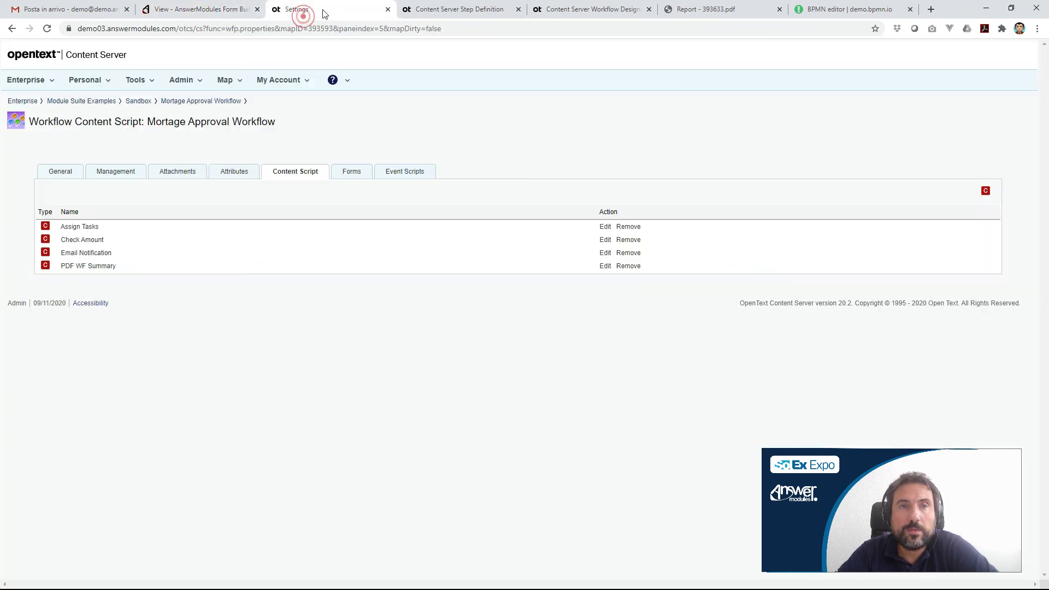
{"action": "left_click", "coordinate": [432, 11]}
{"action": "left_click", "coordinate": [218, 86]}
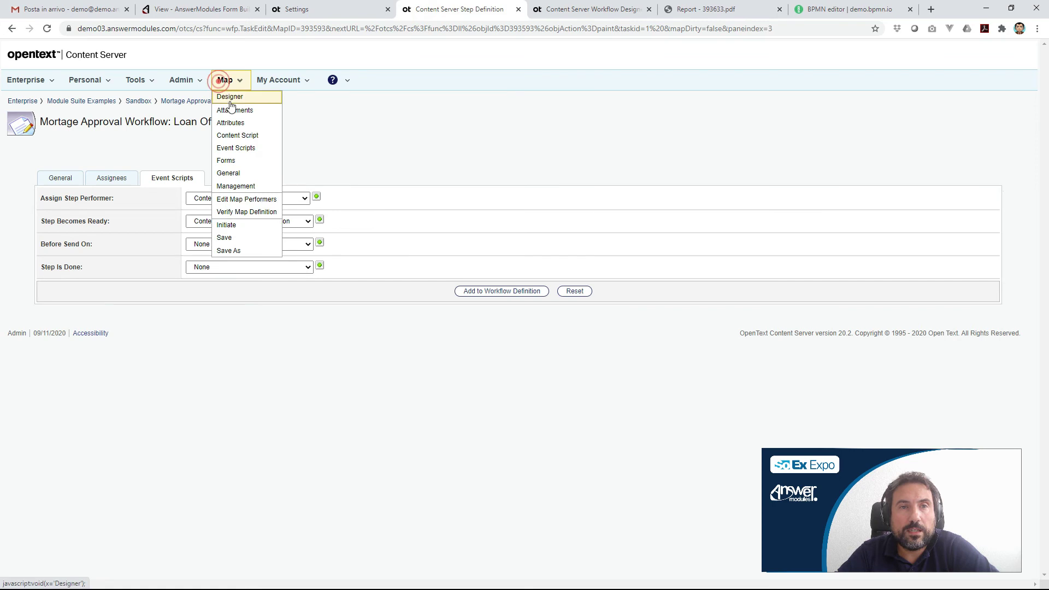
{"action": "left_click", "coordinate": [230, 151]}
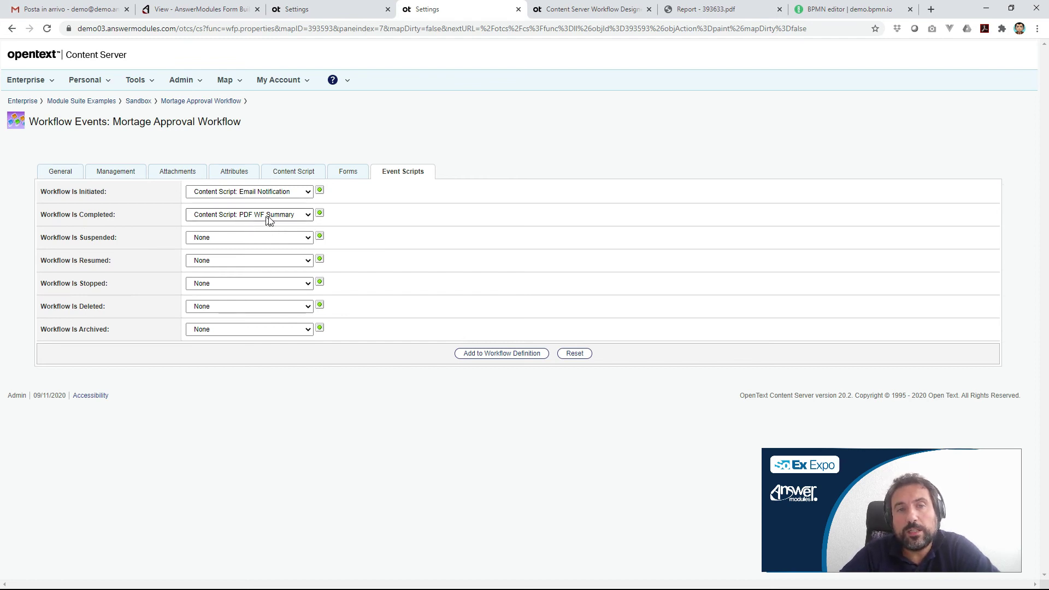
- Open the map's PDF WF Summary content script and examine how it retrieves the workflow status and form
{"action": "left_click", "coordinate": [350, 11]}
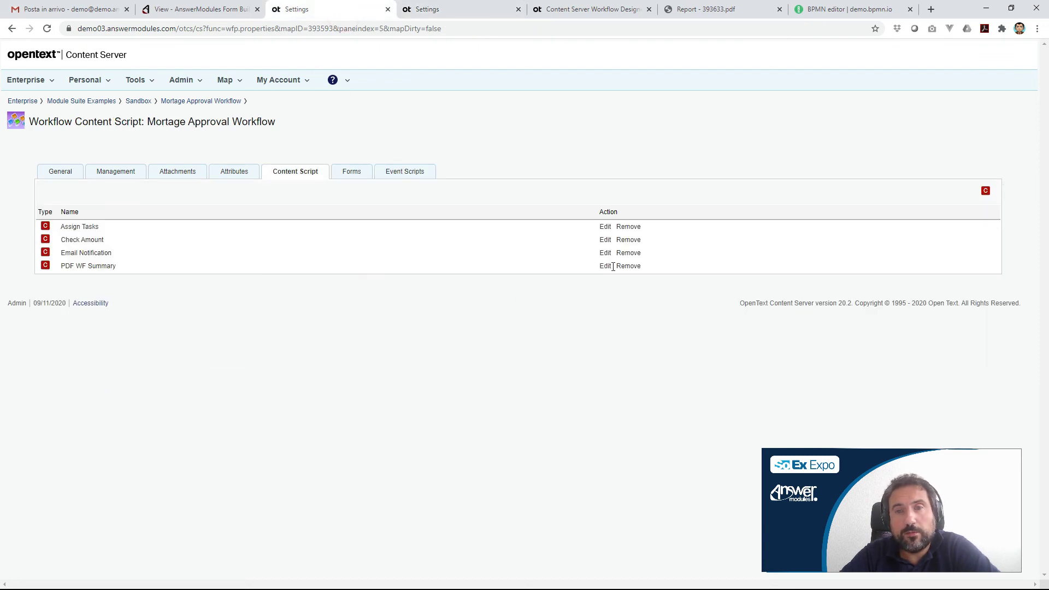
{"action": "left_click", "coordinate": [604, 266]}
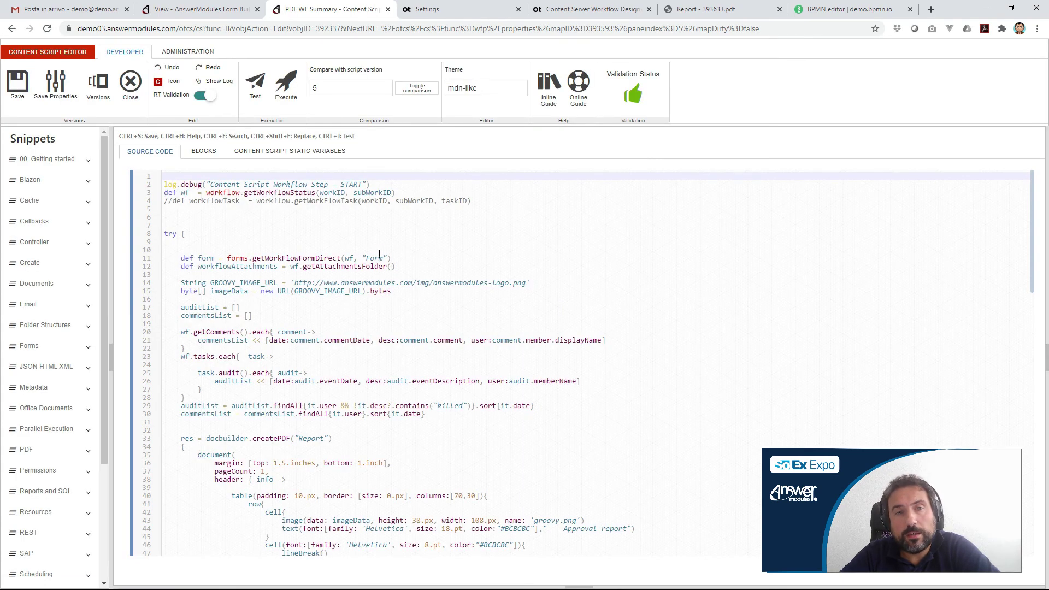
{"action": "left_click_drag", "start_coordinate": [398, 257], "coordinate": [163, 257]}
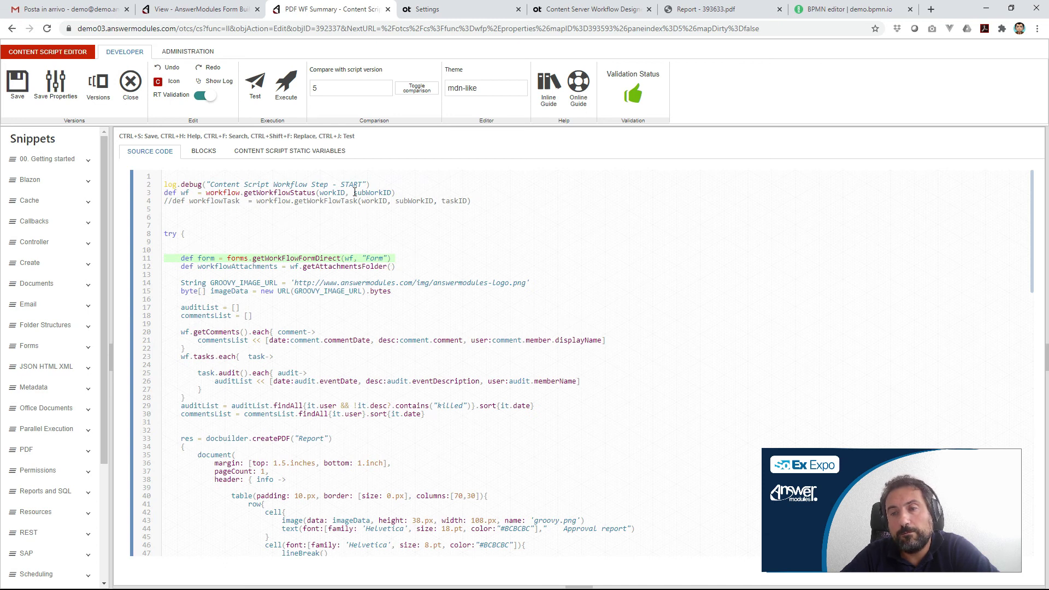
{"action": "left_click", "coordinate": [398, 195]}
{"action": "left_click", "coordinate": [270, 202]}
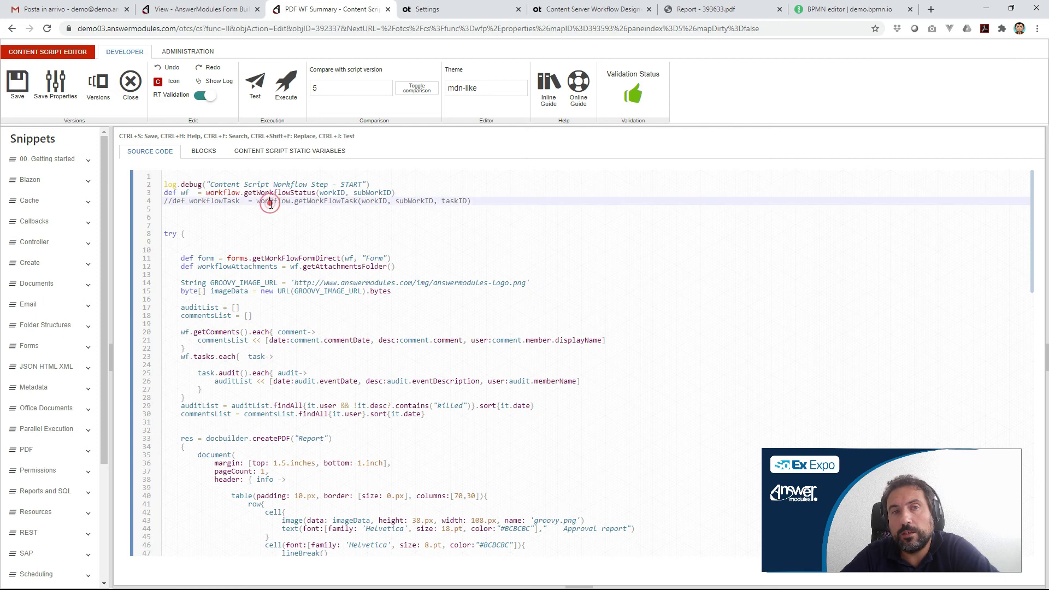
- Examine the docbuilder.createPDF call and its document block in the PDF WF Summary script
{"action": "scroll", "coordinate": [283, 280], "scroll_direction": "down", "scroll_amount": 2}
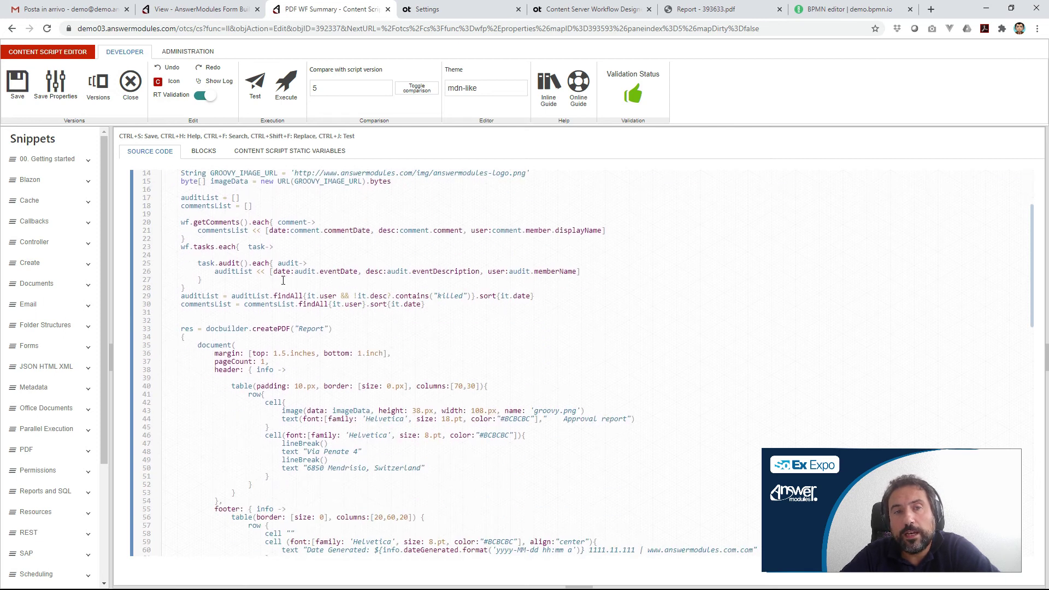
{"action": "scroll", "coordinate": [283, 280], "scroll_direction": "down", "scroll_amount": 1}
{"action": "double_click", "coordinate": [233, 274]}
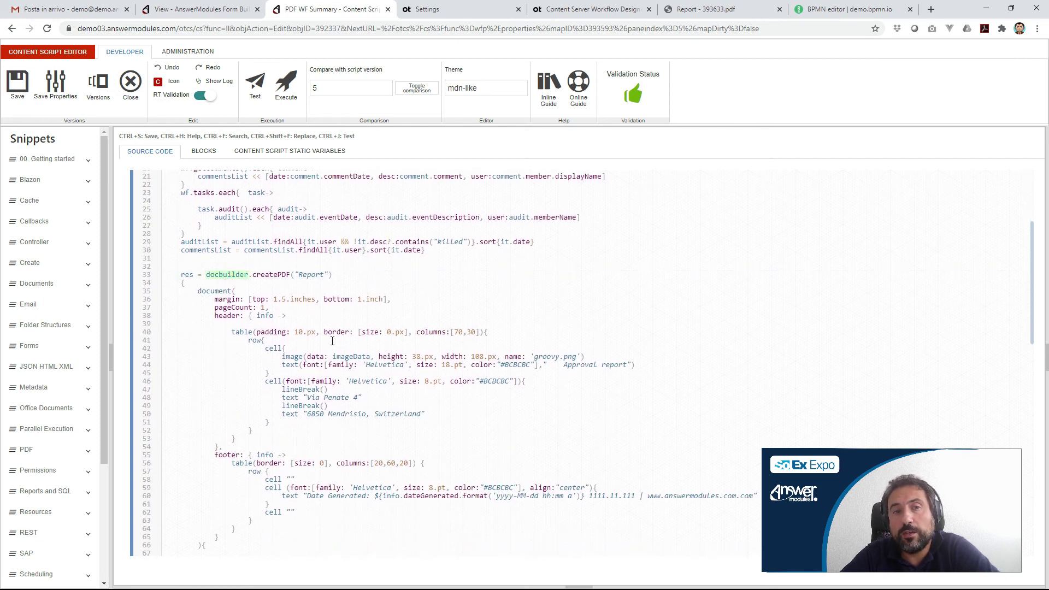
{"action": "left_click", "coordinate": [341, 271]}
{"action": "left_click_drag", "start_coordinate": [340, 271], "coordinate": [175, 277]}
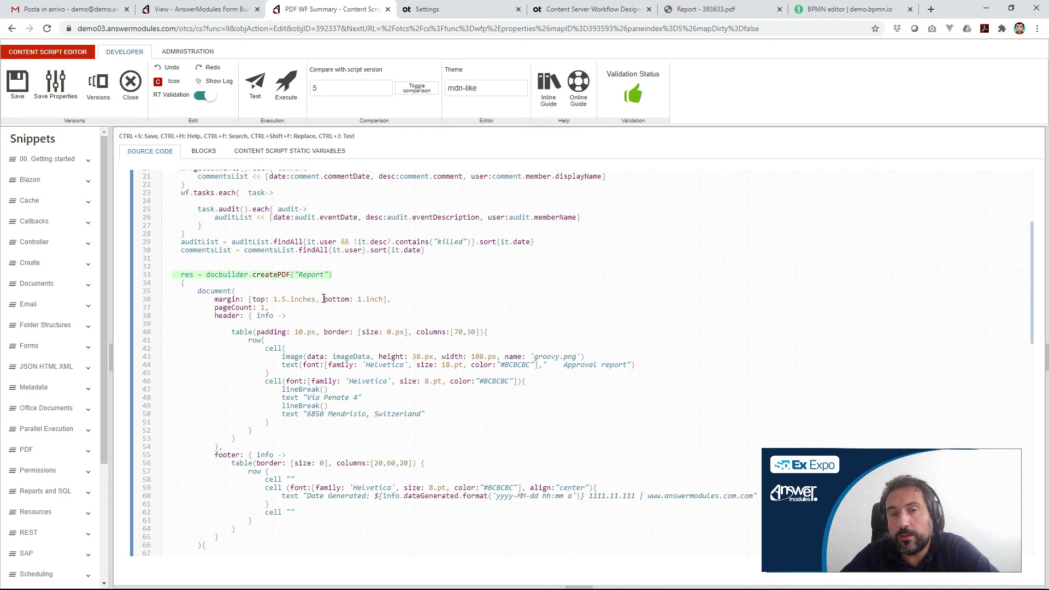
{"action": "scroll", "coordinate": [278, 257], "scroll_direction": "down", "scroll_amount": 1}
{"action": "left_click", "coordinate": [218, 222]}
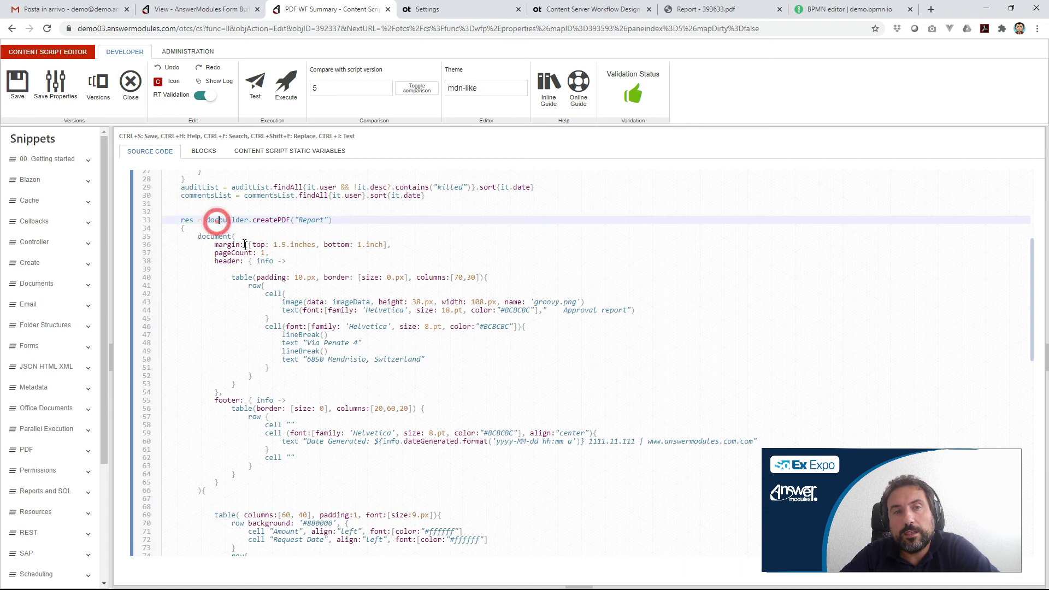
{"action": "left_click", "coordinate": [236, 236]}
- Examine the header and footer definitions of the PDF report, including the logo image and address text cells
{"action": "scroll", "coordinate": [247, 236], "scroll_direction": "down", "scroll_amount": 1}
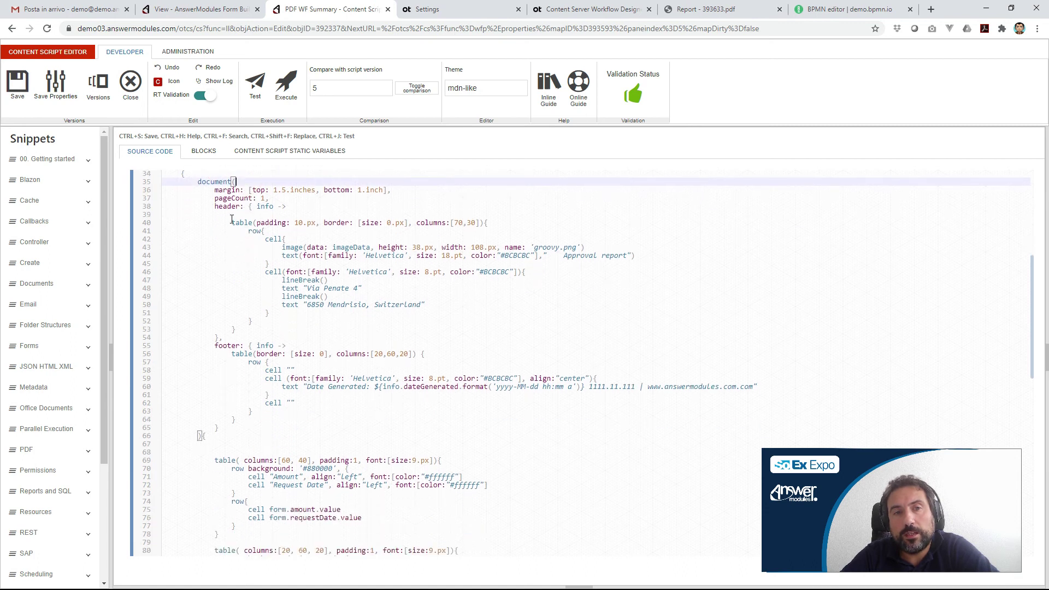
{"action": "left_click", "coordinate": [218, 207]}
{"action": "left_click", "coordinate": [228, 336]}
{"action": "left_click_drag", "start_coordinate": [443, 310], "coordinate": [261, 248]}
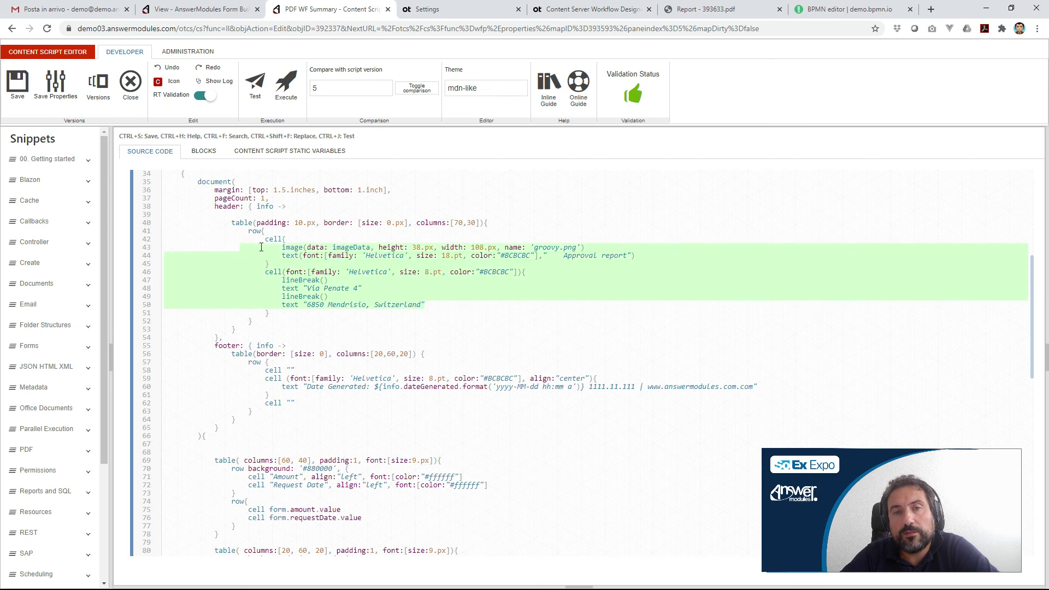
{"action": "left_click", "coordinate": [524, 249]}
{"action": "scroll", "coordinate": [394, 285], "scroll_direction": "down", "scroll_amount": 1}
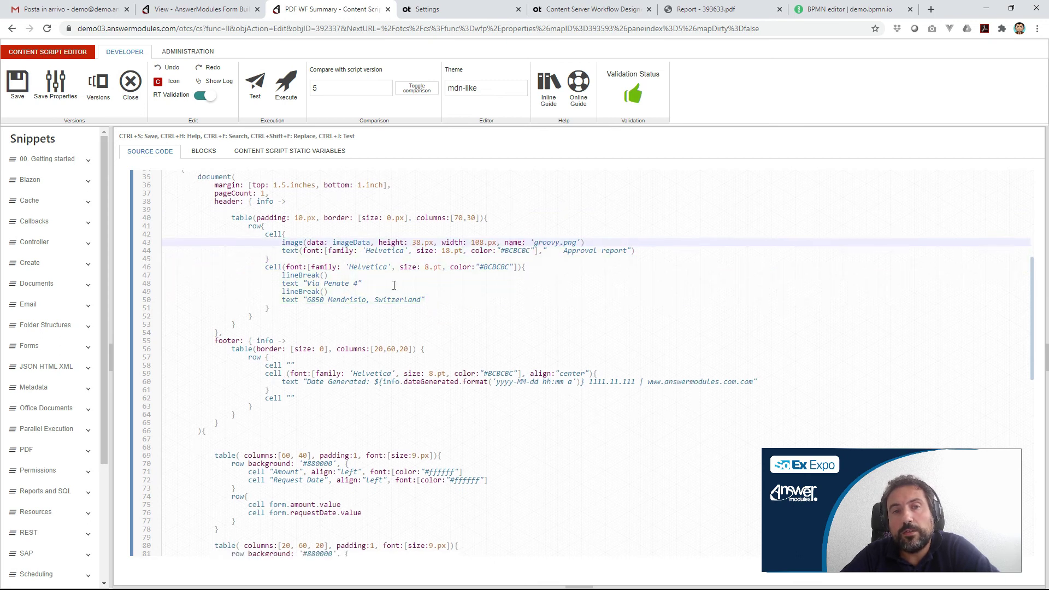
{"action": "scroll", "coordinate": [394, 285], "scroll_direction": "down", "scroll_amount": 2}
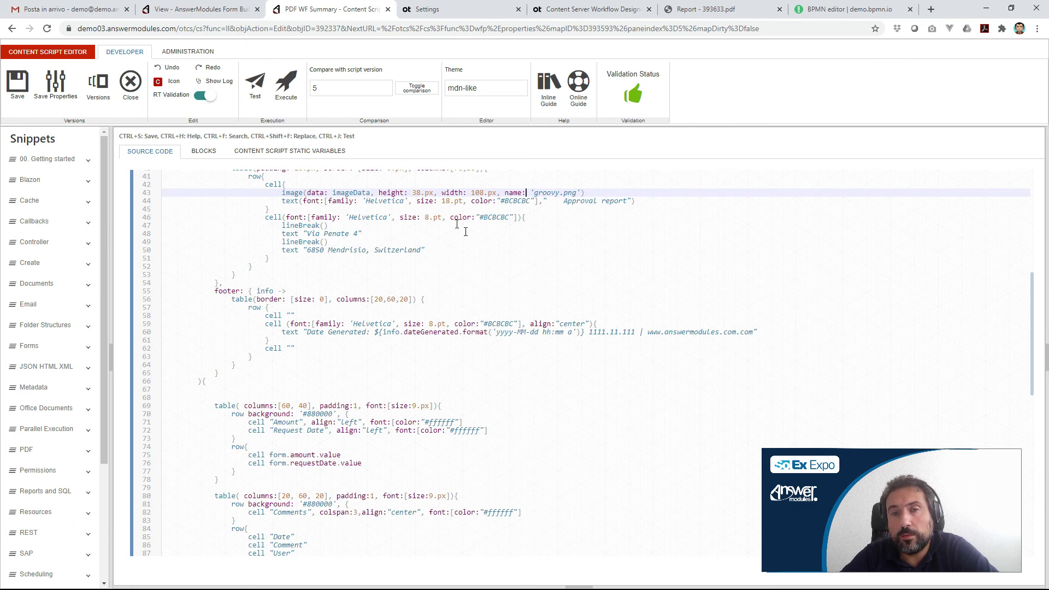
- Examine the report body table that outputs the form's amount and request date
{"action": "scroll", "coordinate": [519, 268], "scroll_direction": "down", "scroll_amount": 8}
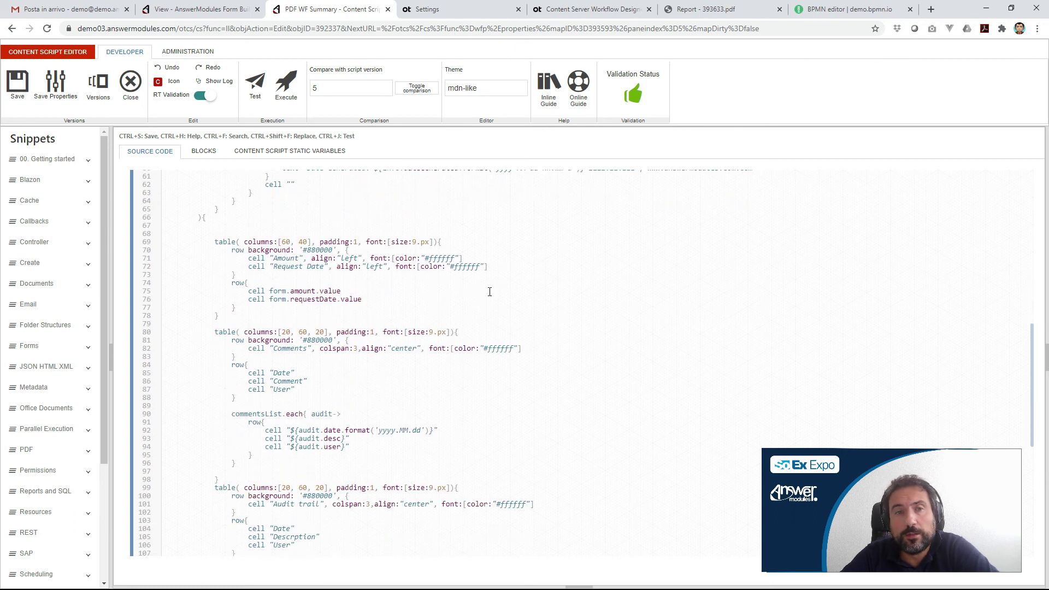
{"action": "left_click_drag", "start_coordinate": [218, 192], "coordinate": [218, 261]}
{"action": "left_click", "coordinate": [219, 261]}
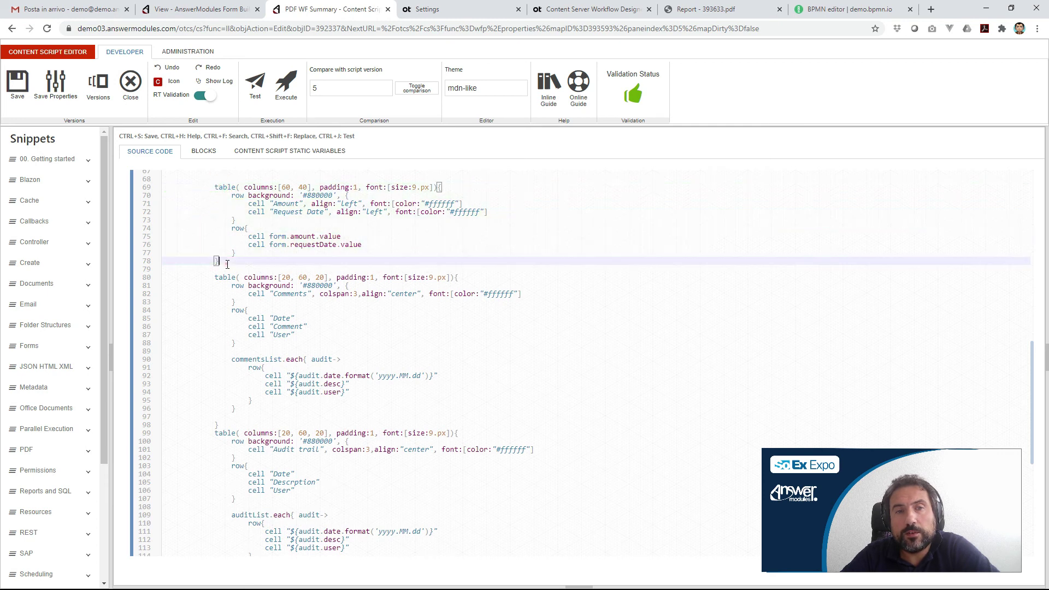
- Examine the Comments table filled from commentsList and the Audit trail table filled from auditList in the PDF report body
{"action": "left_click", "coordinate": [291, 212]}
{"action": "scroll", "coordinate": [265, 249], "scroll_direction": "down", "scroll_amount": 2}
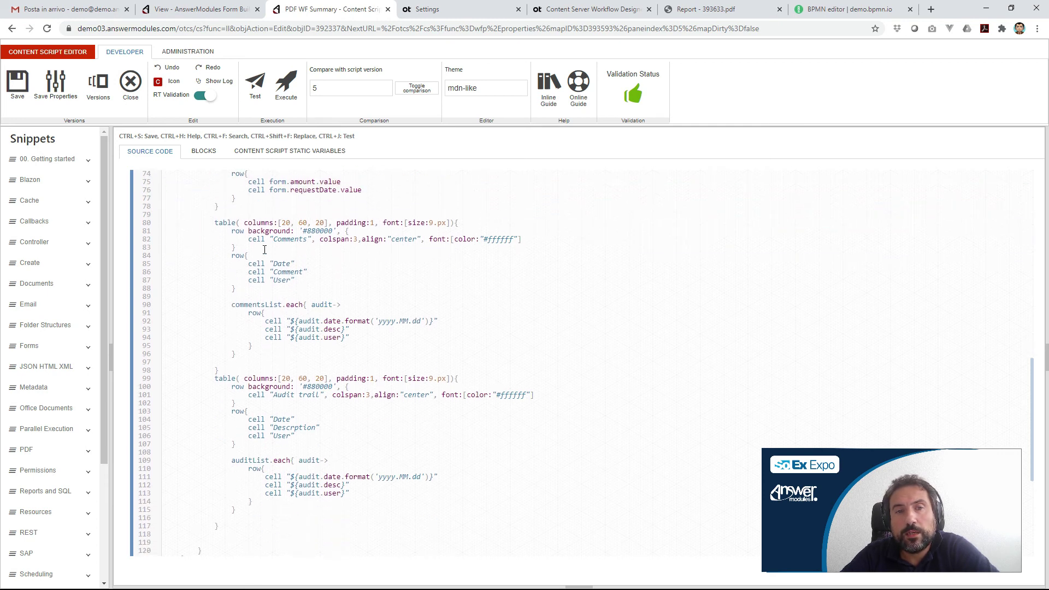
{"action": "left_click", "coordinate": [215, 224]}
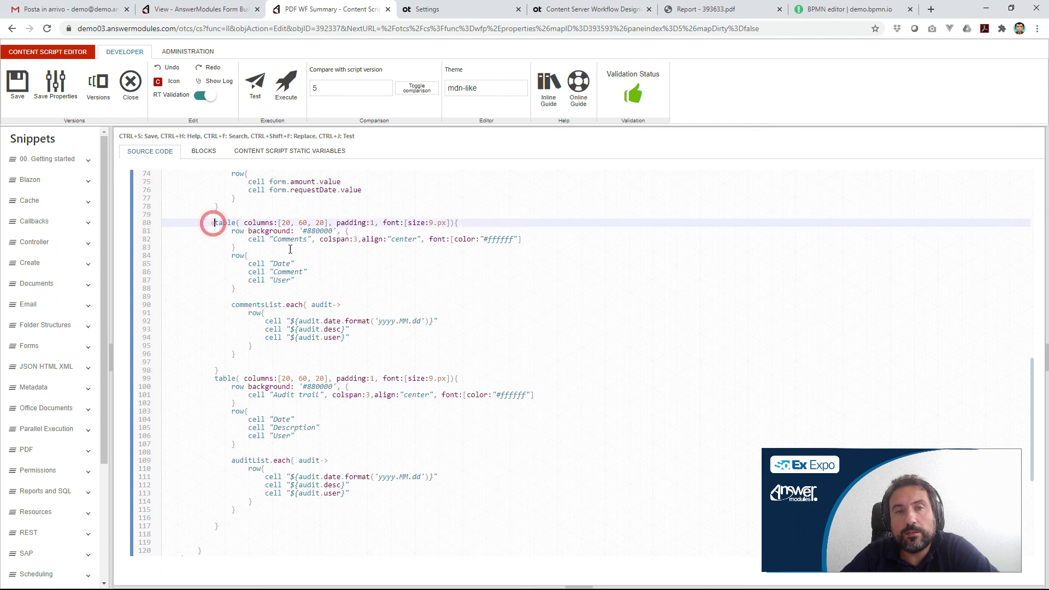
{"action": "double_click", "coordinate": [293, 240]}
{"action": "double_click", "coordinate": [256, 305]}
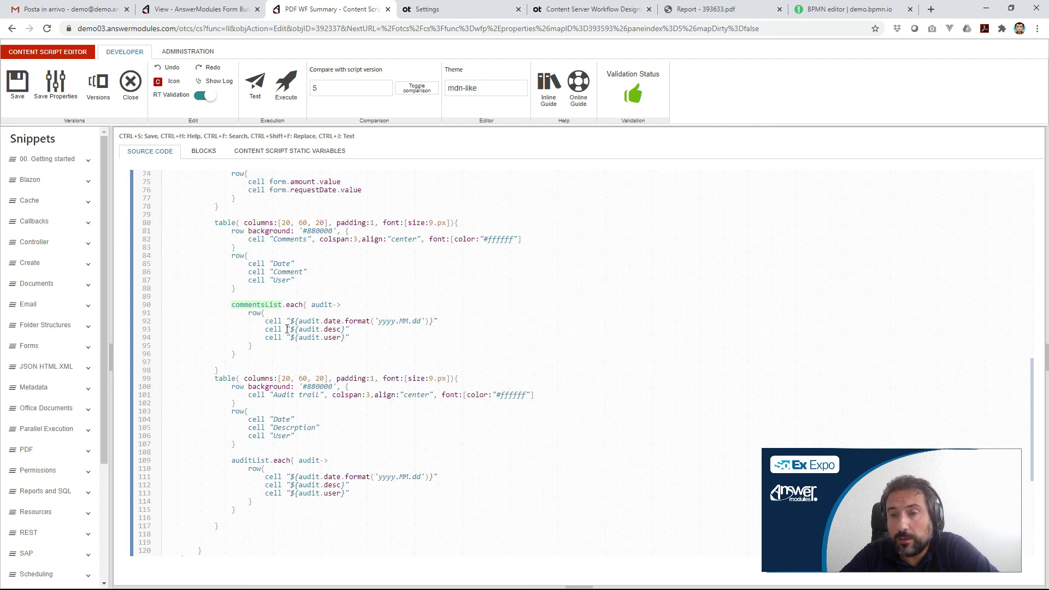
{"action": "scroll", "coordinate": [295, 355], "scroll_direction": "down", "scroll_amount": 3}
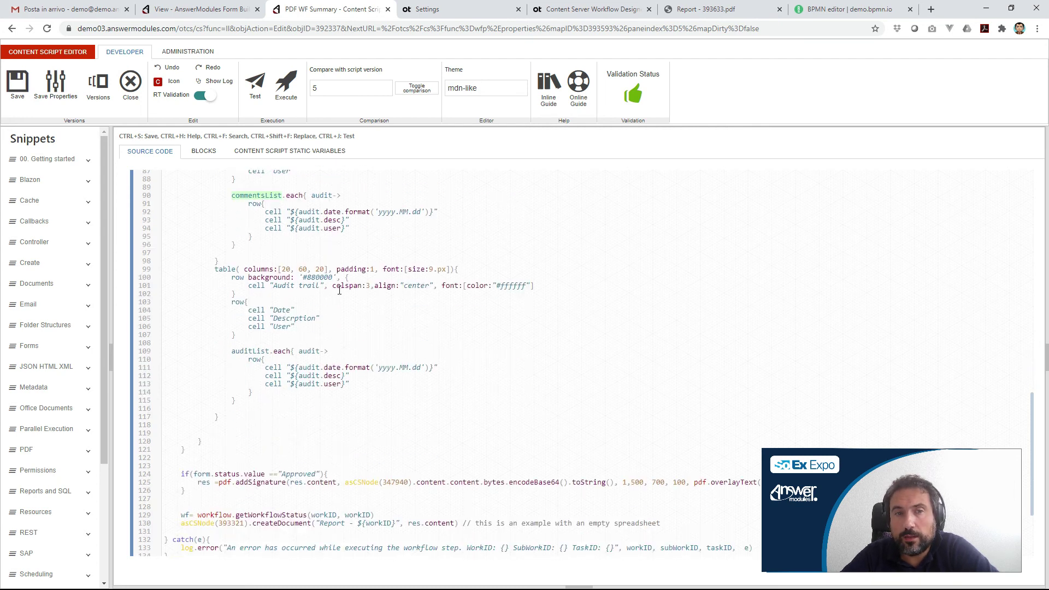
{"action": "left_click_drag", "start_coordinate": [235, 409], "coordinate": [165, 269]}
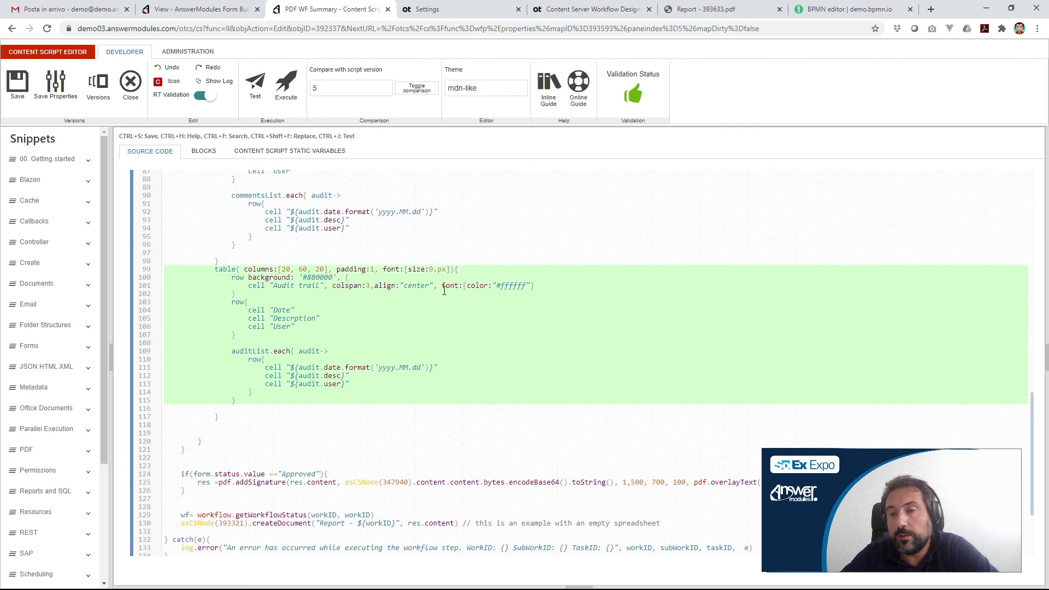
- Examine the script's conditional pdf.addSignature call for approved forms and the createDocument call that stores the report
{"action": "scroll", "coordinate": [538, 391], "scroll_direction": "down", "scroll_amount": 2}
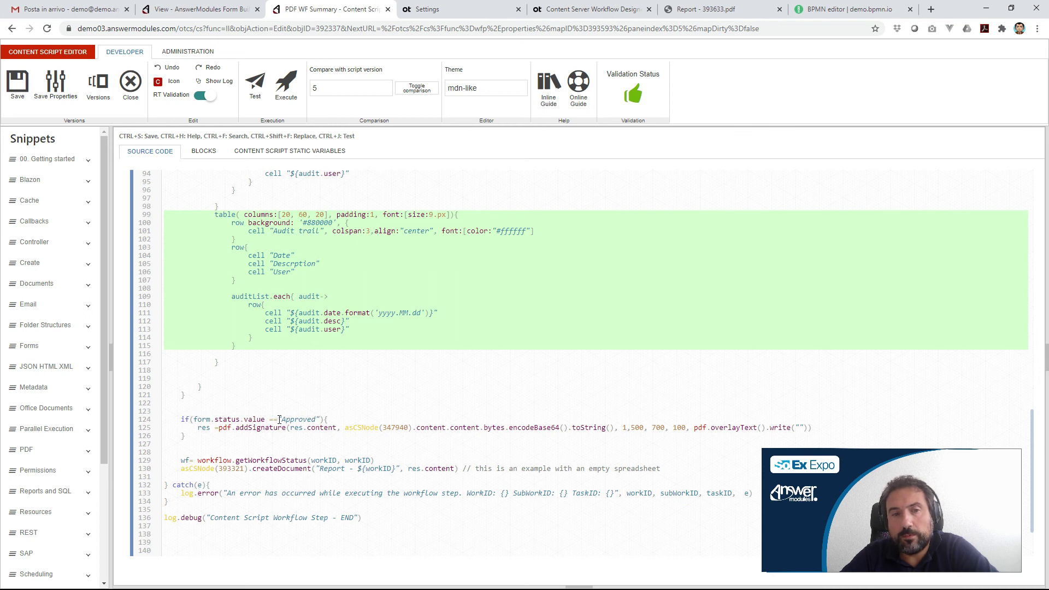
{"action": "left_click", "coordinate": [323, 419]}
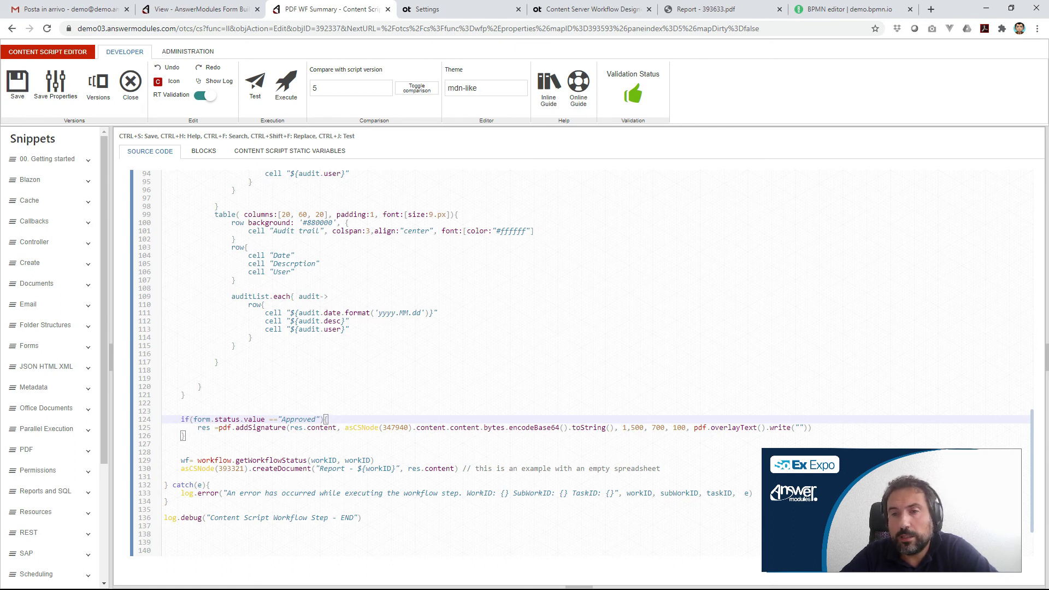
{"action": "scroll", "coordinate": [627, 445], "scroll_direction": "down", "scroll_amount": 2}
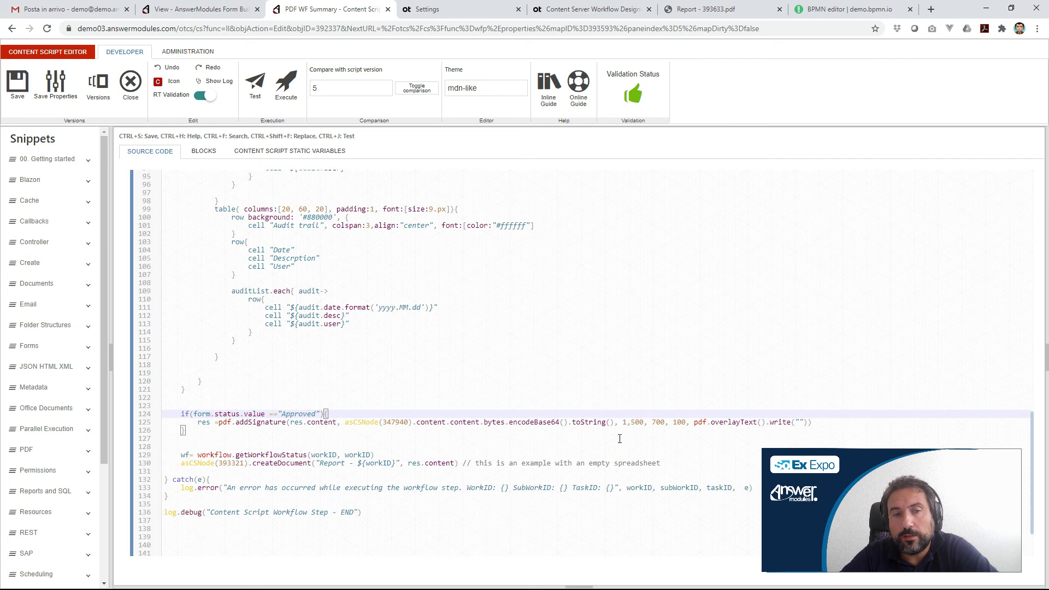
{"action": "left_click", "coordinate": [224, 415]}
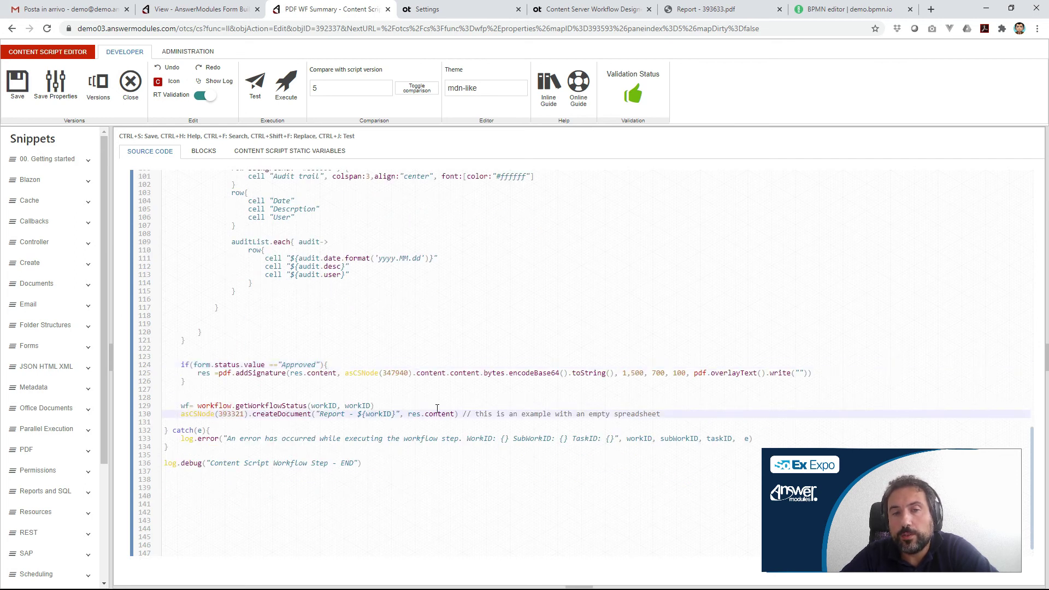
{"action": "double_click", "coordinate": [225, 415]}
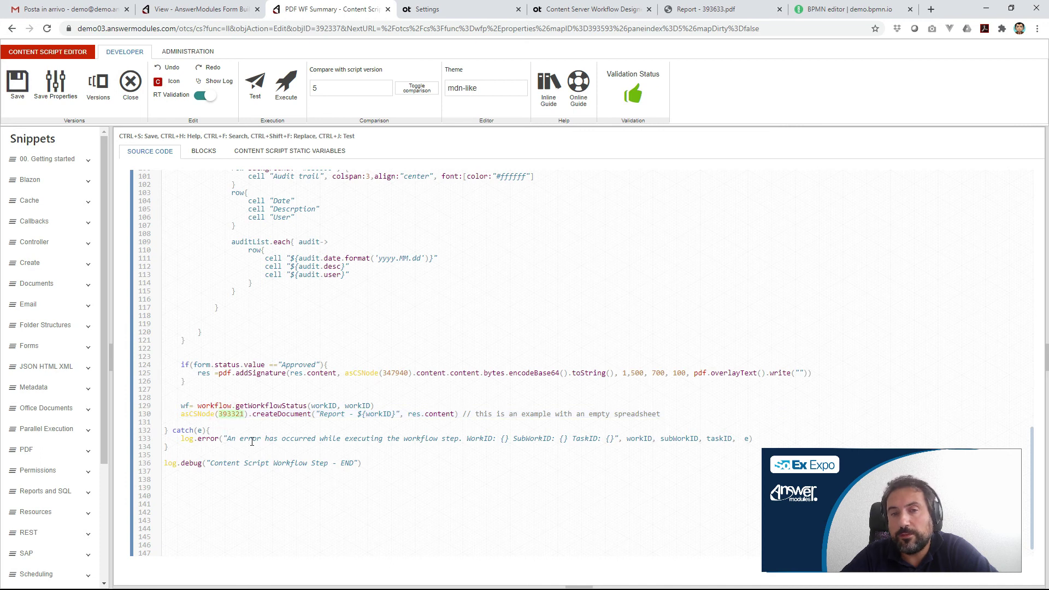
{"action": "left_click", "coordinate": [234, 407]}
{"action": "type", "text": "."}
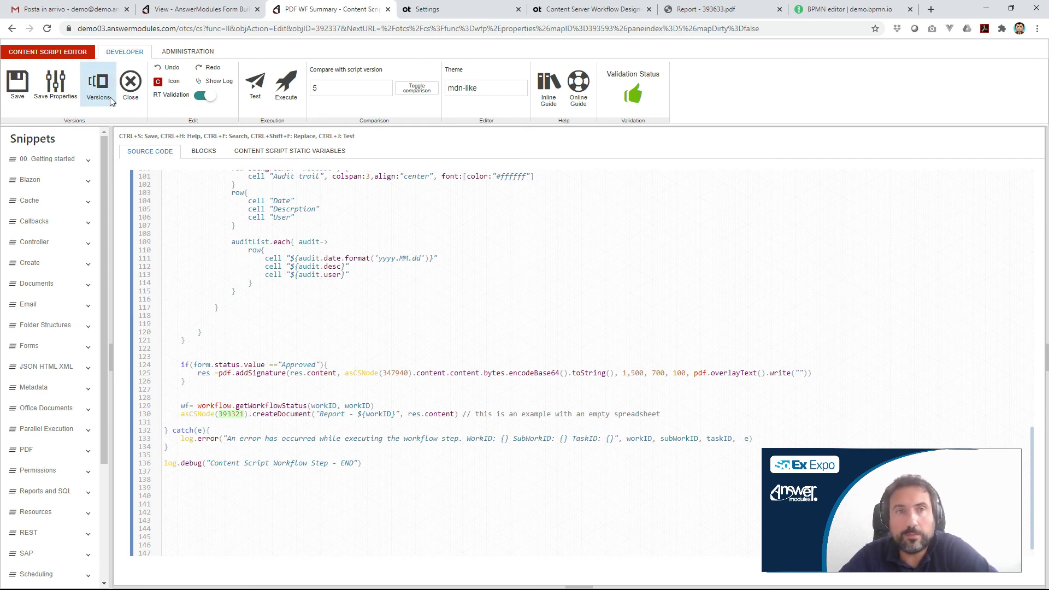
- Close the PDF WF Summary script and view the event scripts of the workflow map's Loan Officer step
{"action": "left_click", "coordinate": [138, 88]}
{"action": "left_click", "coordinate": [184, 10]}
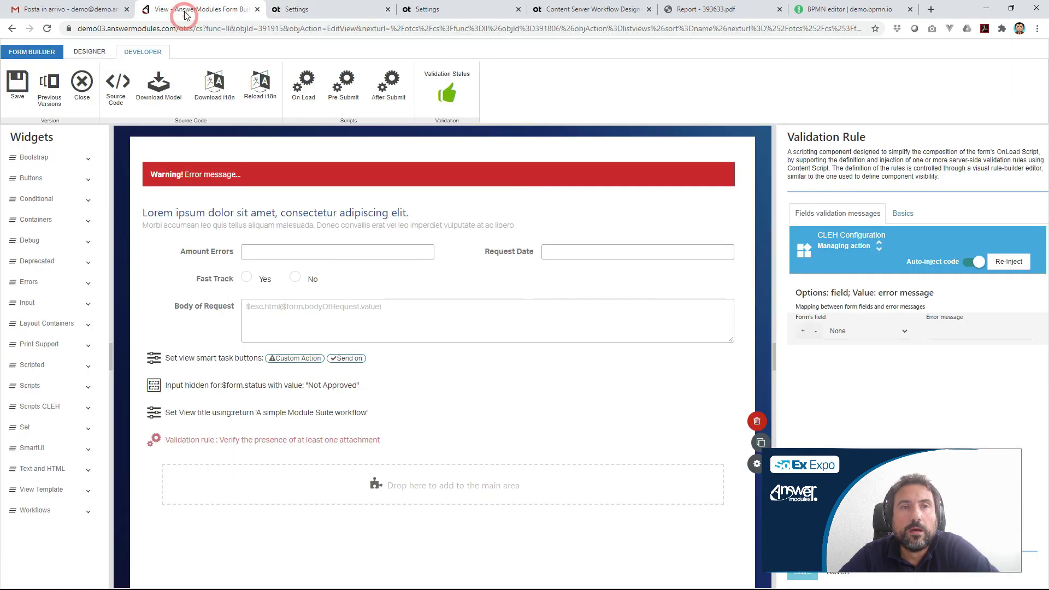
{"action": "left_click", "coordinate": [432, 9]}
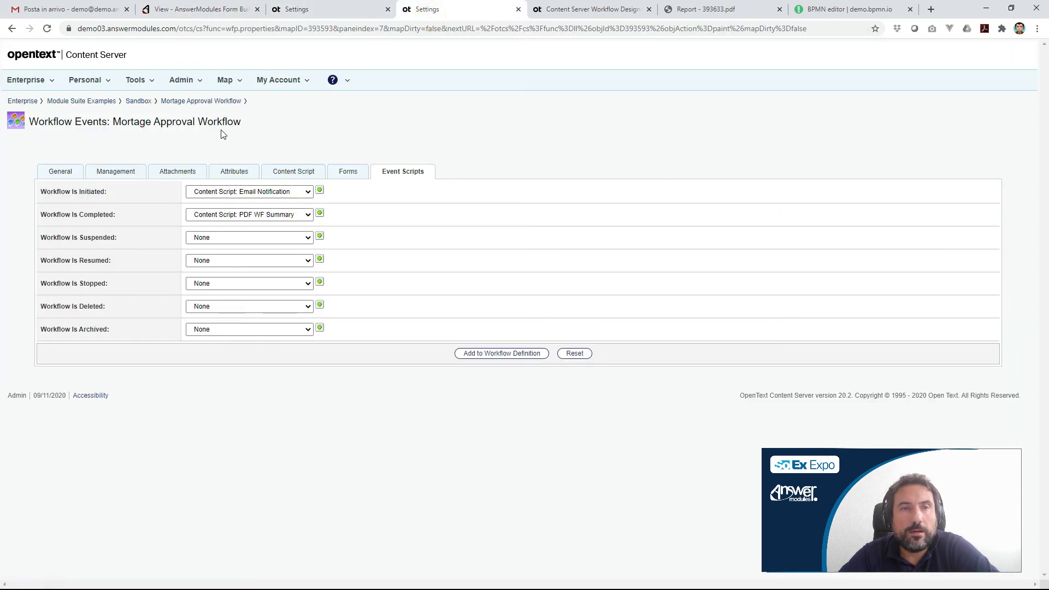
{"action": "left_click", "coordinate": [217, 103]}
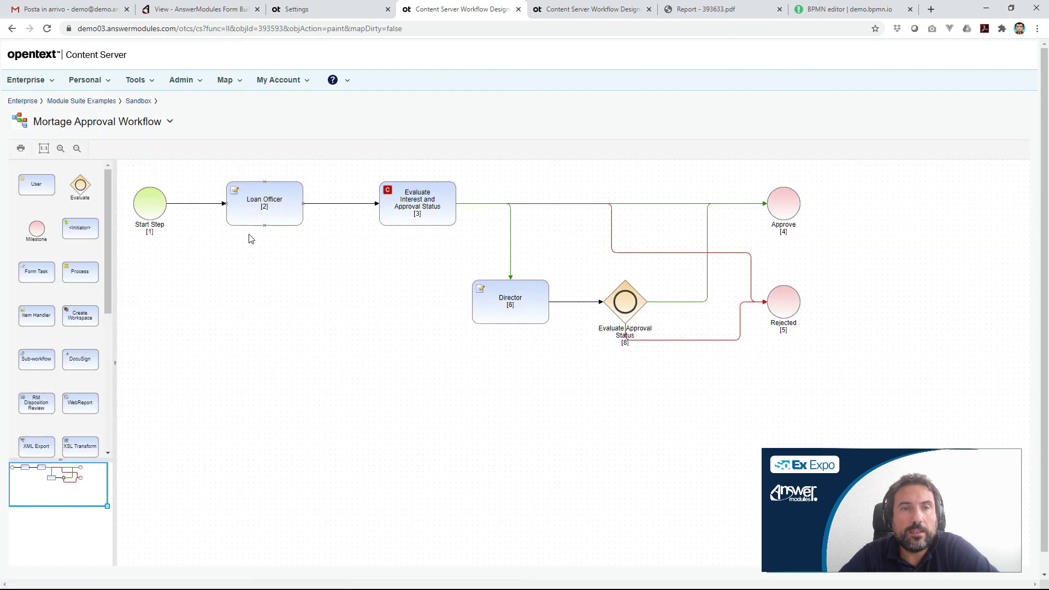
{"action": "double_click", "coordinate": [282, 199]}
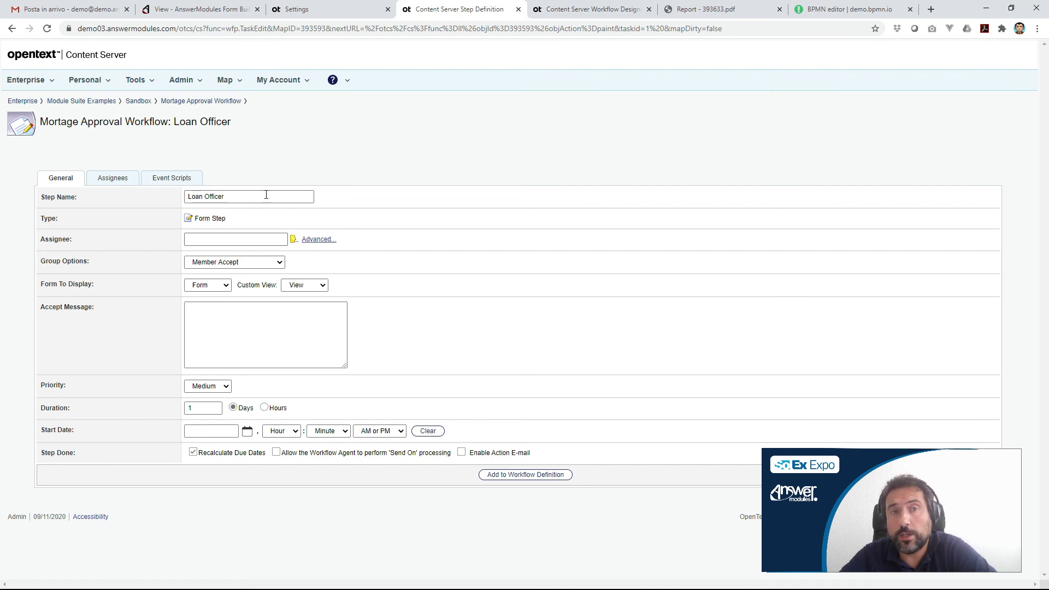
{"action": "left_click", "coordinate": [189, 180]}
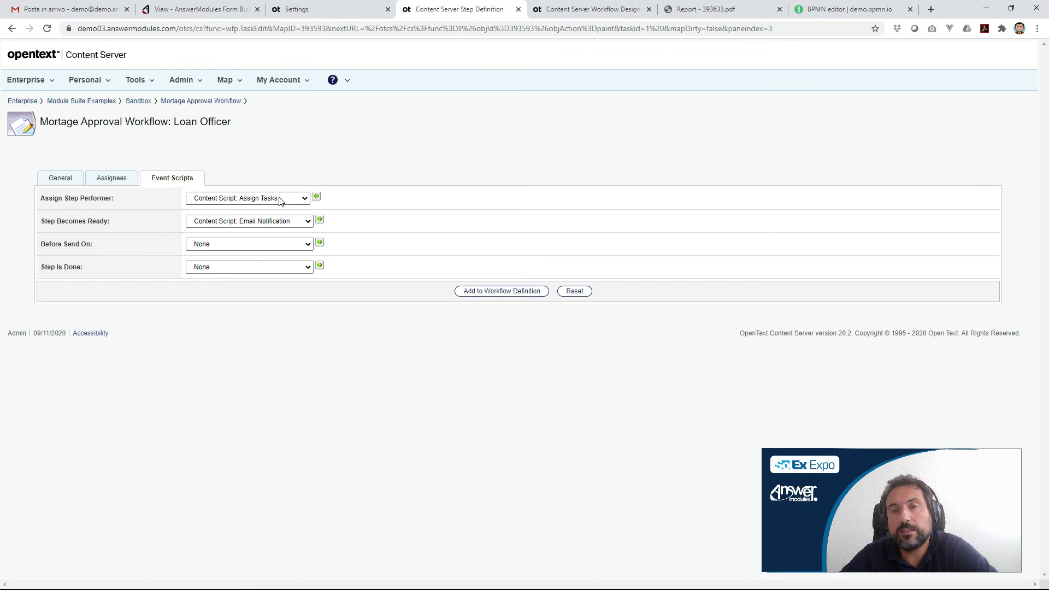
- Open the Assign Tasks content script and examine its spreadsheet loading, workflow task title retrieval and title-based switch
{"action": "left_click", "coordinate": [333, 10]}
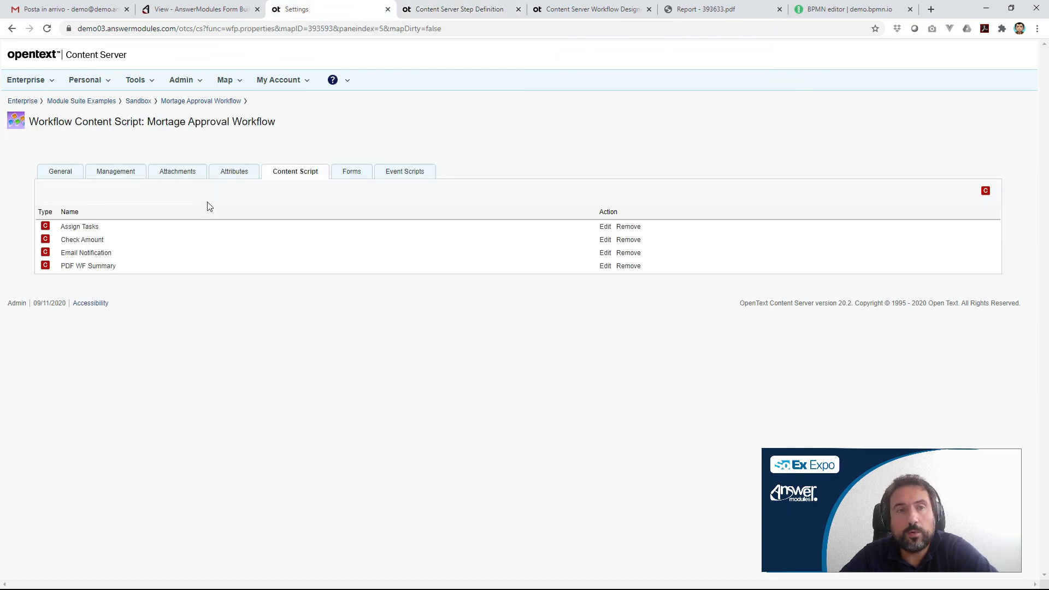
{"action": "left_click", "coordinate": [605, 227]}
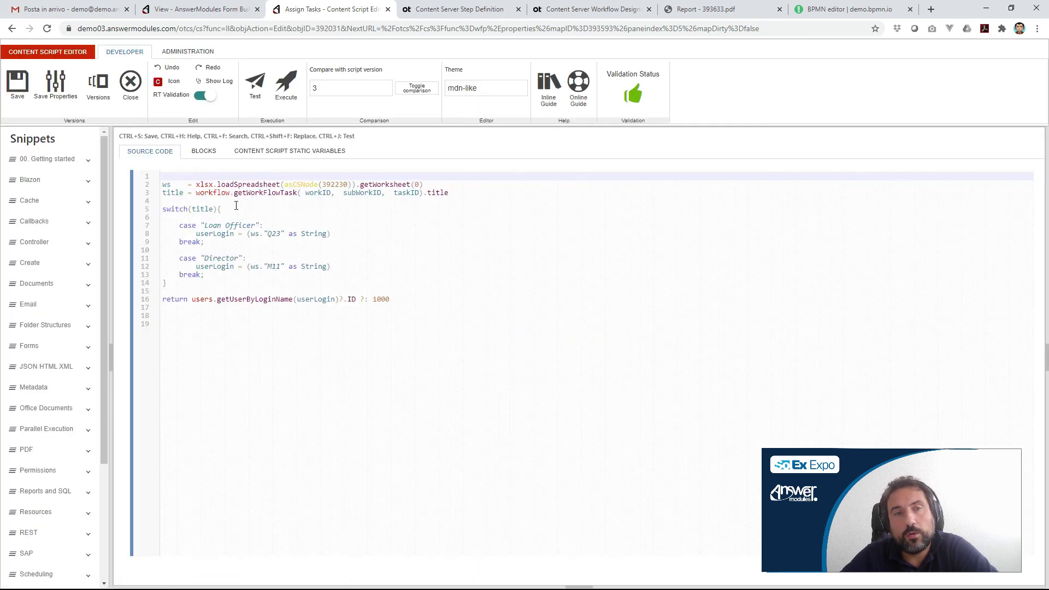
{"action": "left_click", "coordinate": [420, 185]}
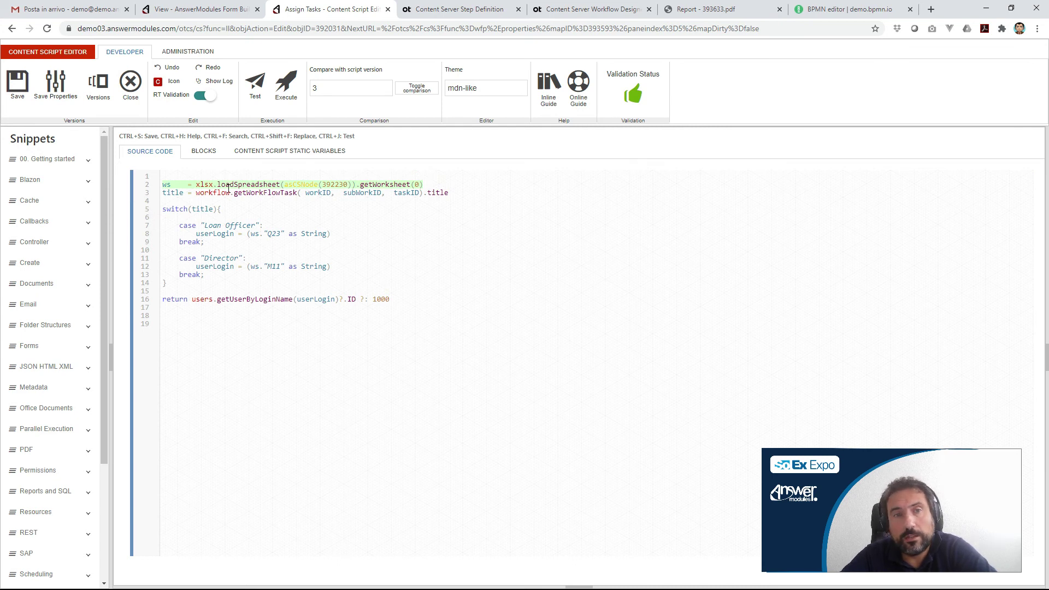
{"action": "left_click", "coordinate": [255, 226]}
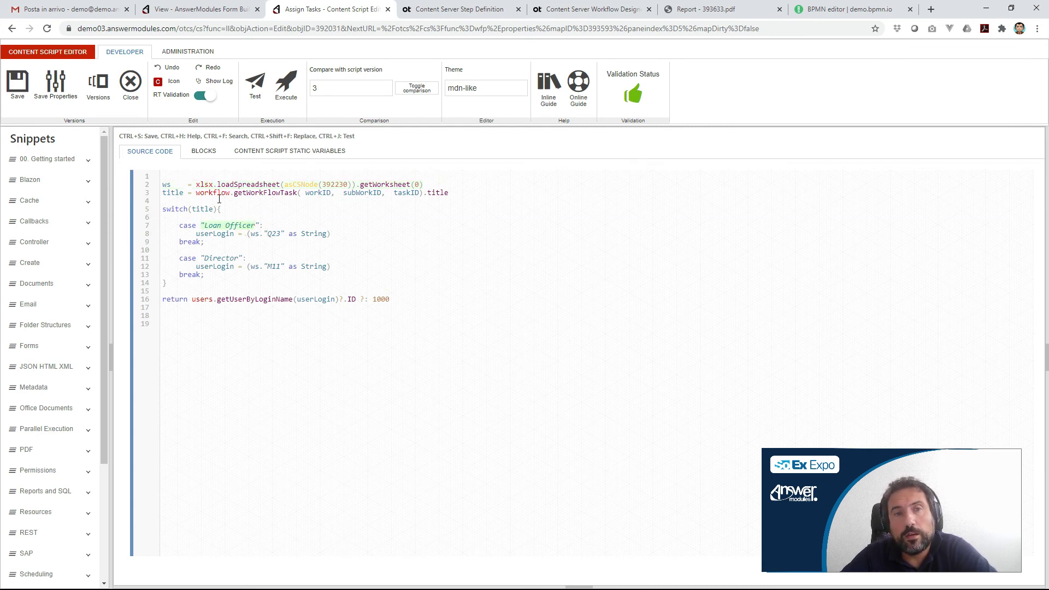
{"action": "left_click", "coordinate": [452, 192]}
{"action": "left_click_drag", "start_coordinate": [451, 192], "coordinate": [162, 192]}
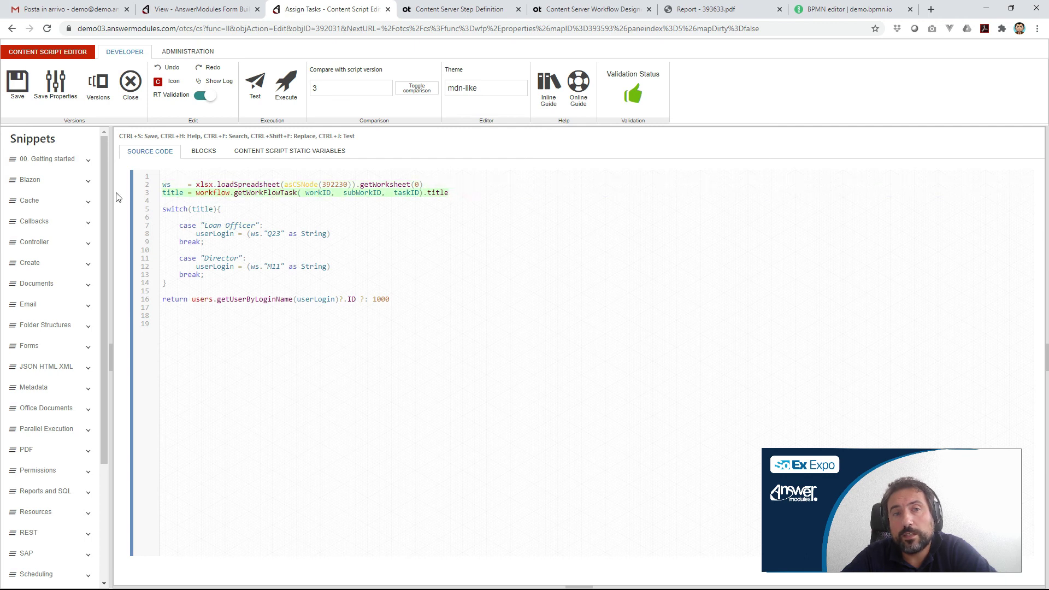
{"action": "left_click", "coordinate": [215, 210]}
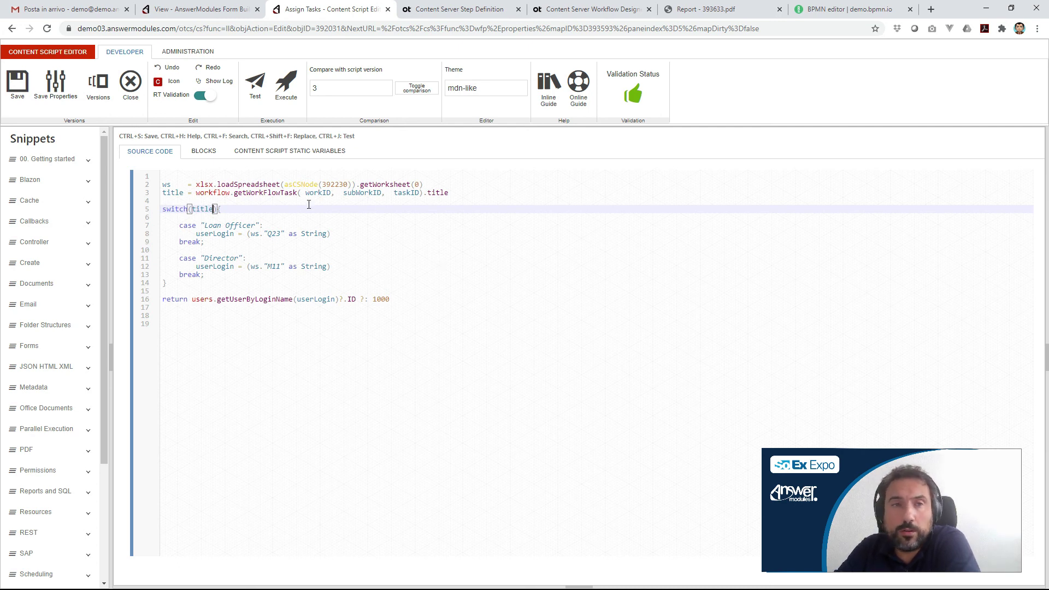
- Close the Assign Tasks script and open the map's Evaluate Interest and Approval Status step to view its conditions
{"action": "left_click", "coordinate": [130, 83]}
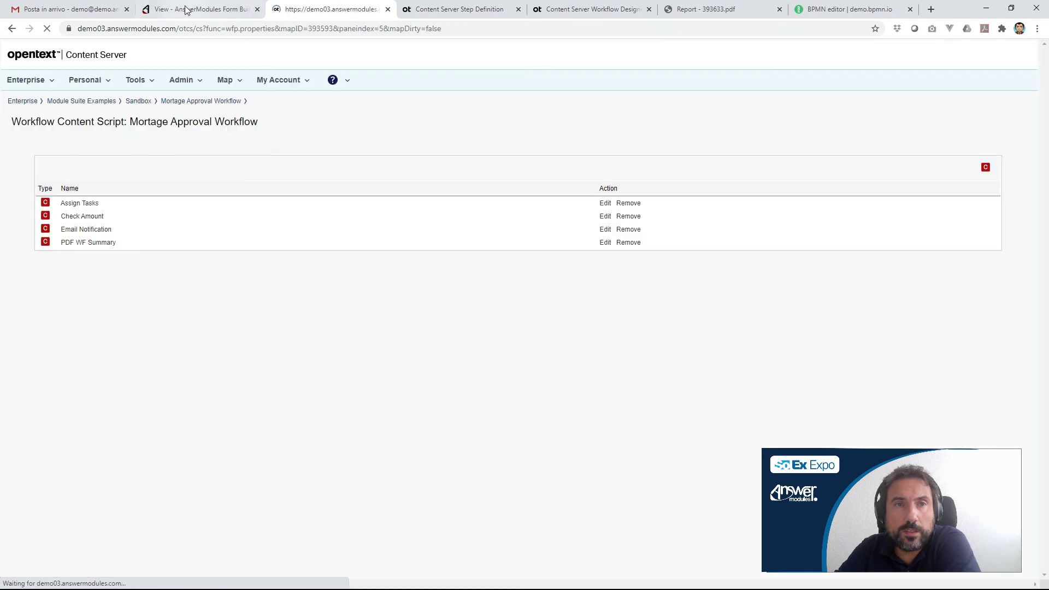
{"action": "left_click", "coordinate": [186, 9]}
{"action": "left_click", "coordinate": [305, 10]}
{"action": "left_click", "coordinate": [492, 12]}
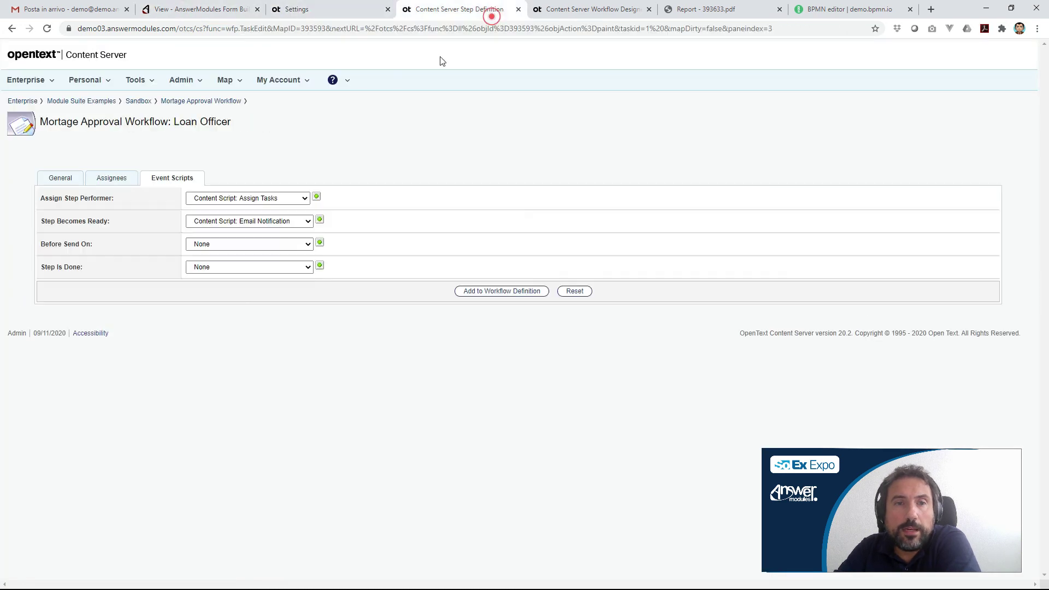
{"action": "left_click", "coordinate": [201, 101]}
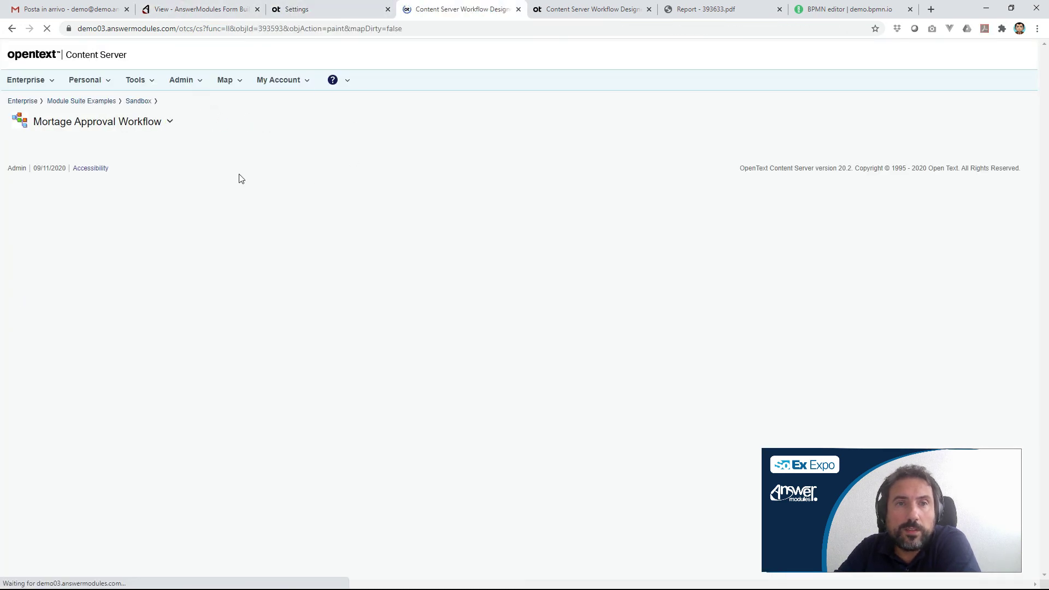
{"action": "double_click", "coordinate": [440, 195]}
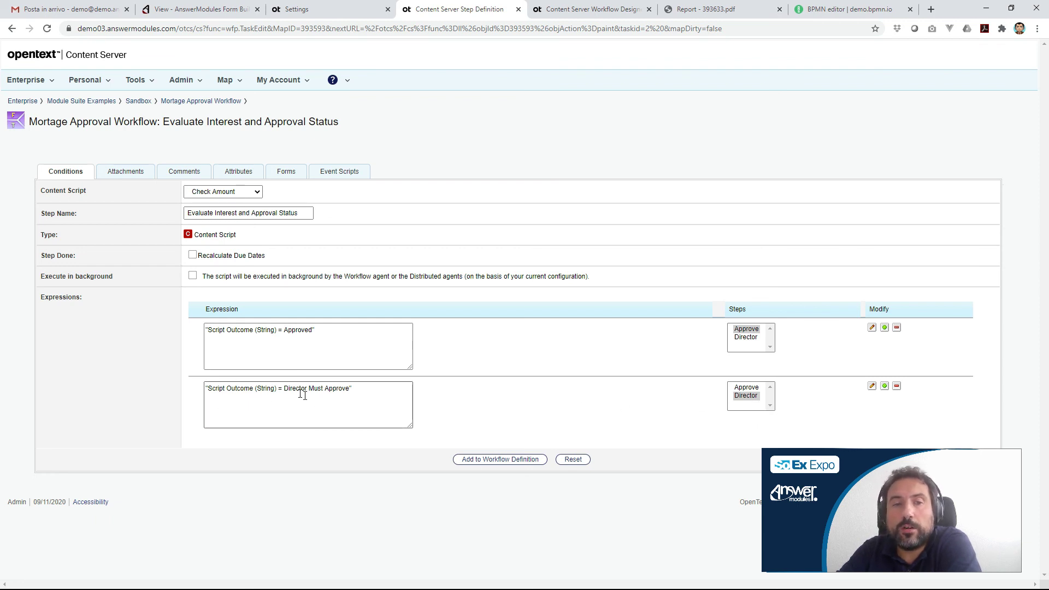
- Open the Check Amount content script and examine its status and task title conditions, spreadsheet loading and the D5 amount assignment
{"action": "left_click", "coordinate": [321, 12]}
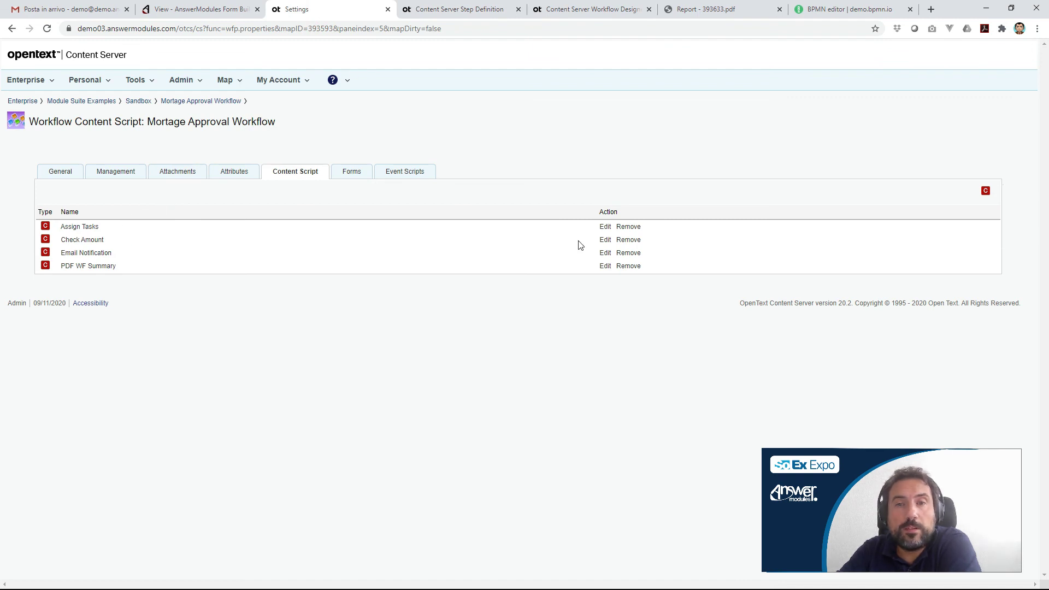
{"action": "left_click", "coordinate": [603, 240]}
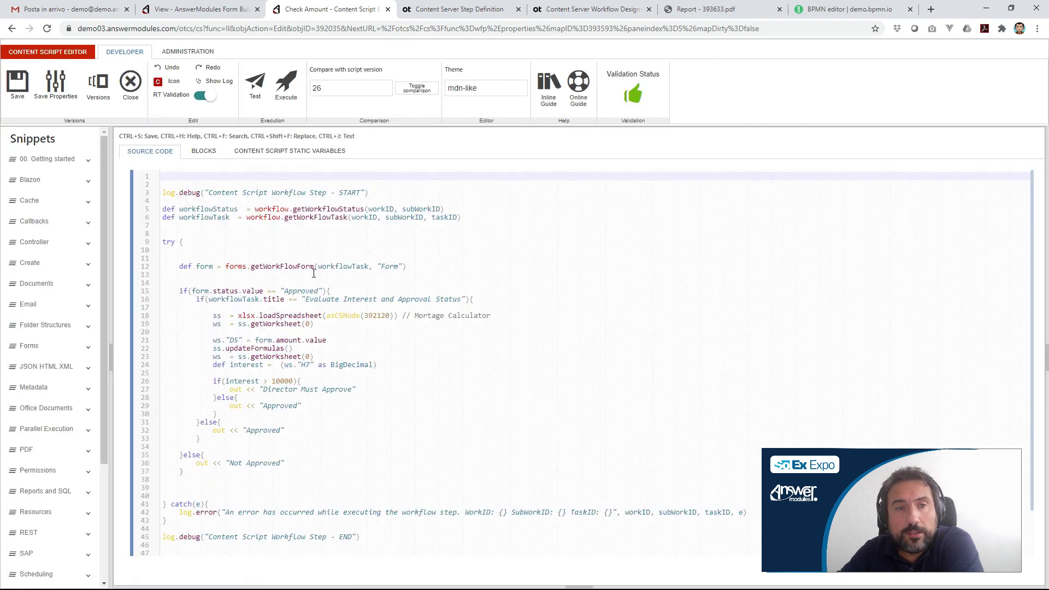
{"action": "scroll", "coordinate": [433, 284], "scroll_direction": "down", "scroll_amount": 2}
{"action": "scroll", "coordinate": [415, 290], "scroll_direction": "up", "scroll_amount": 2}
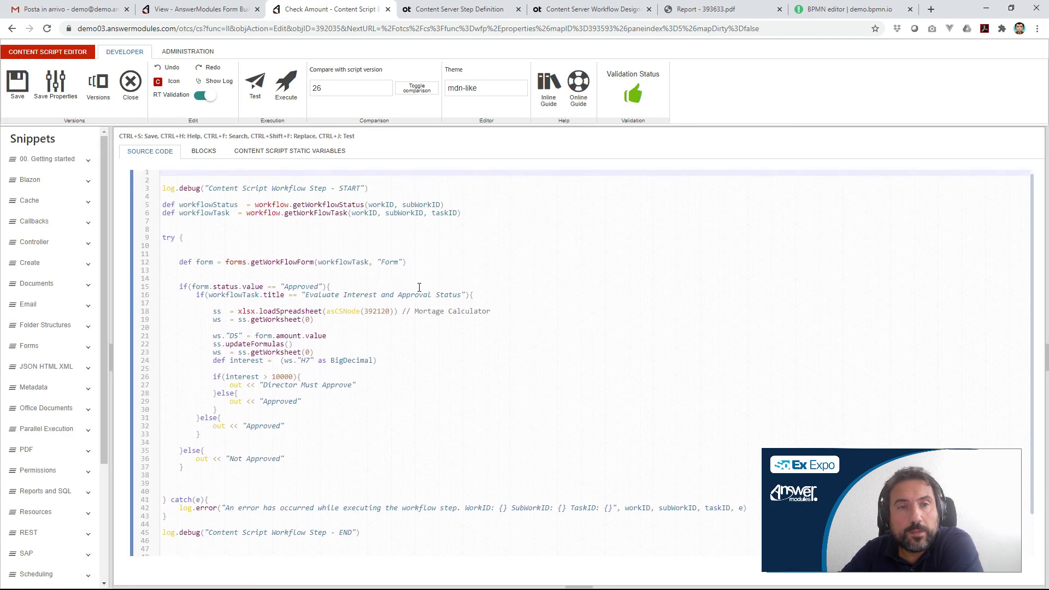
{"action": "left_click", "coordinate": [335, 293]}
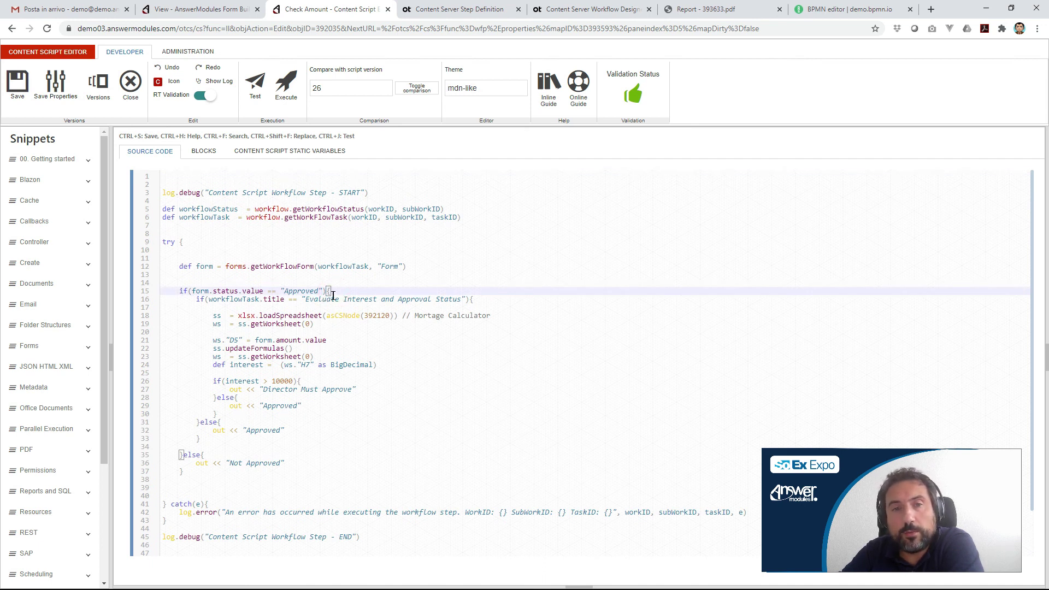
{"action": "left_click", "coordinate": [472, 299]}
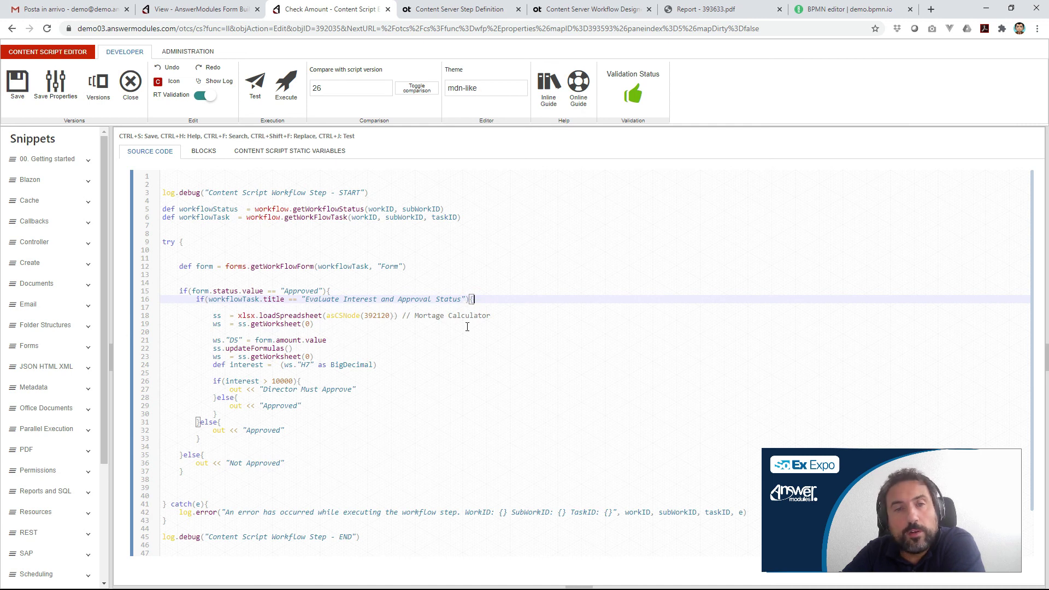
{"action": "left_click", "coordinate": [378, 316]}
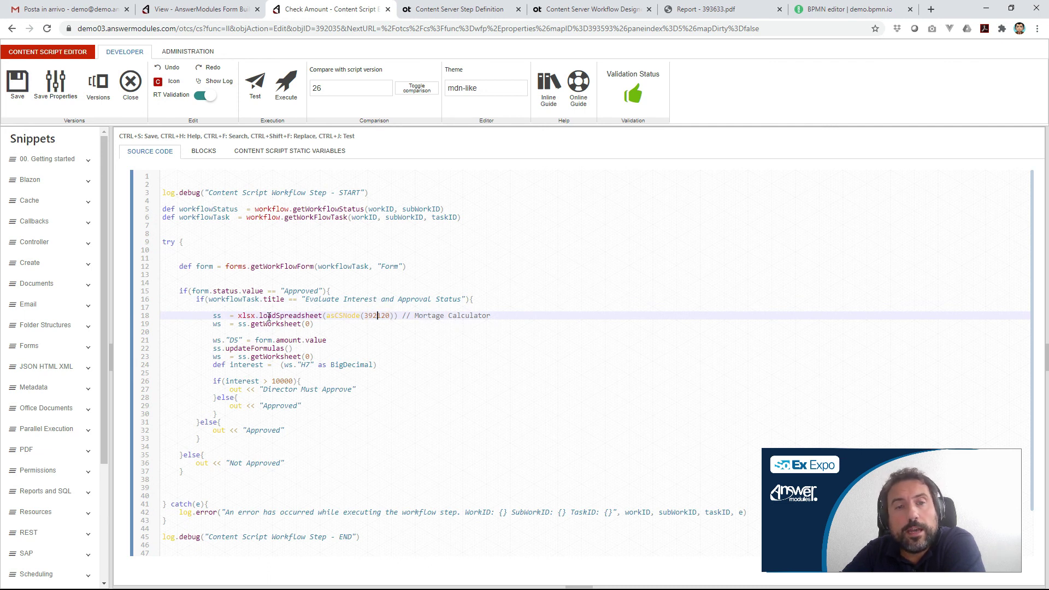
{"action": "left_click_drag", "start_coordinate": [326, 340], "coordinate": [210, 340]}
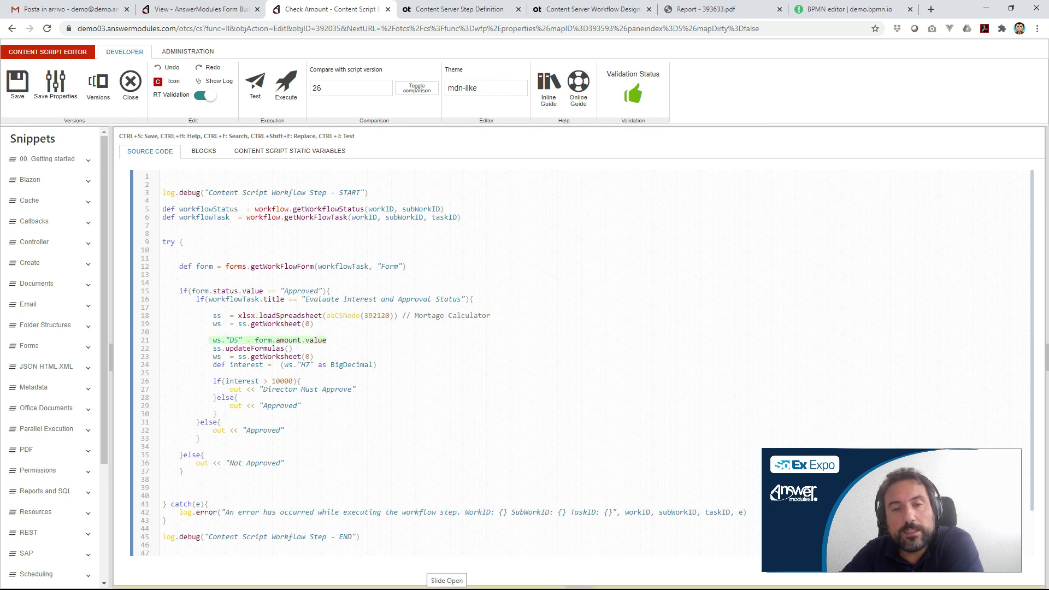
- Switch to the Mortage_calculator.xlsx workbook in Excel to view the loan amortization schedule
{"action": "key", "text": "super"}
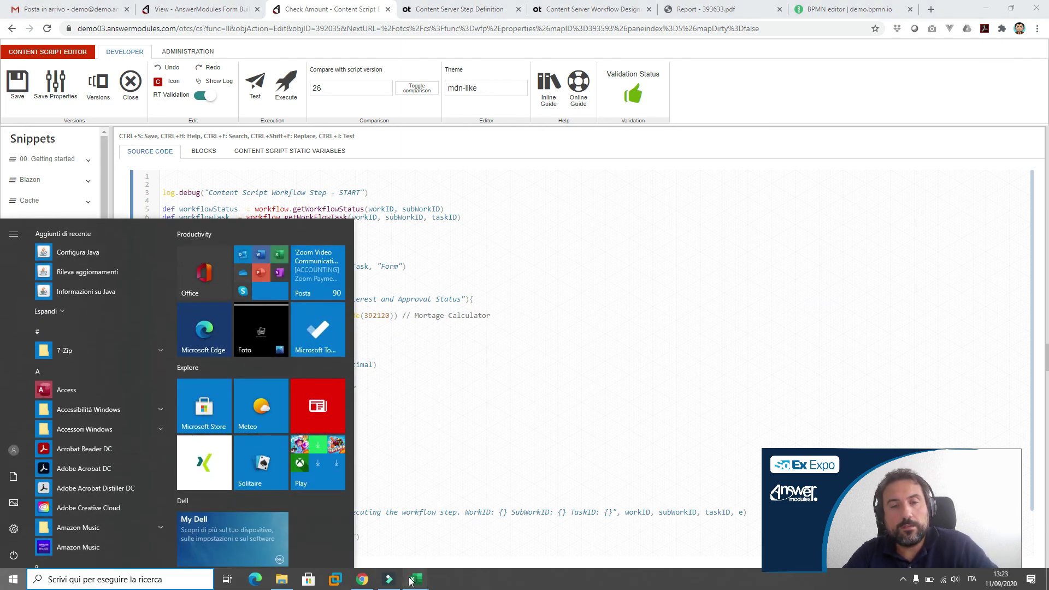
{"action": "mouse_move", "coordinate": [415, 579]}
{"action": "left_click", "coordinate": [473, 532]}
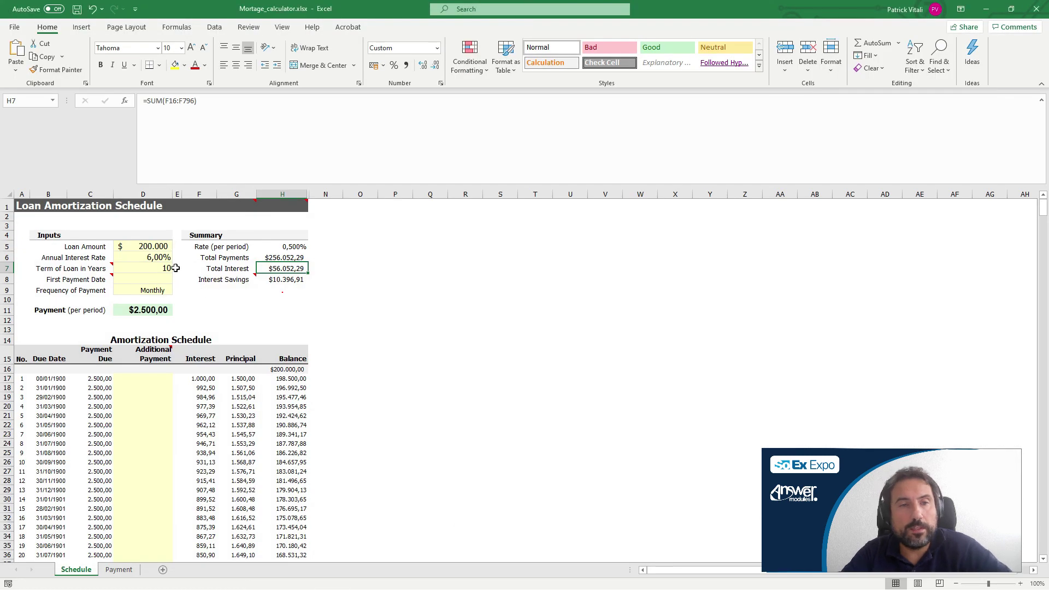
- Compare the workbook's loan amount cell D5 with the Check Amount script's form amount assignment, formula update and H7 interest reading
{"action": "left_click", "coordinate": [153, 251]}
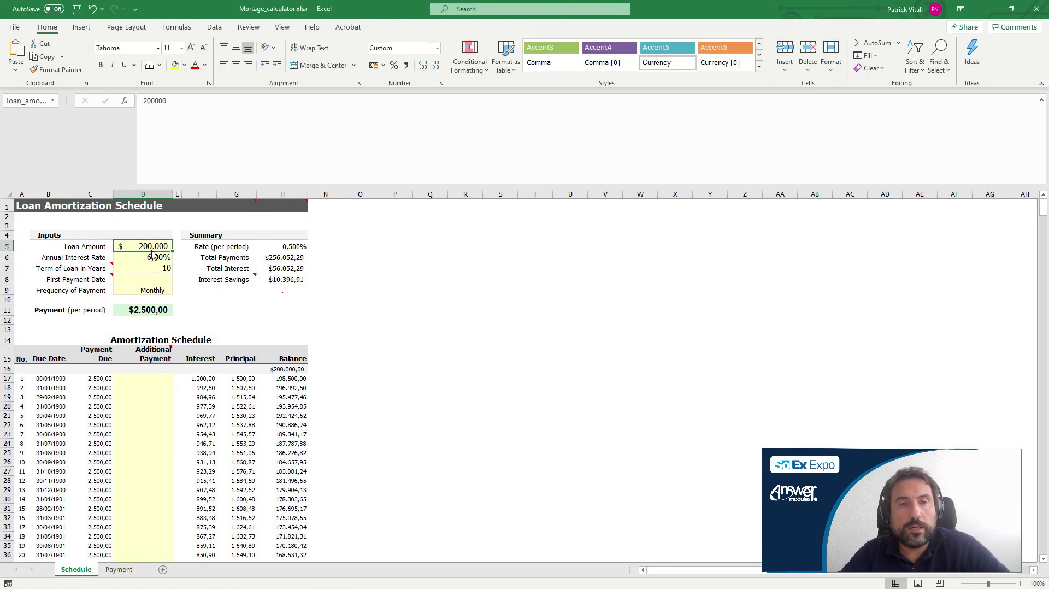
{"action": "key", "text": "alt+Tab"}
{"action": "left_click", "coordinate": [304, 339]}
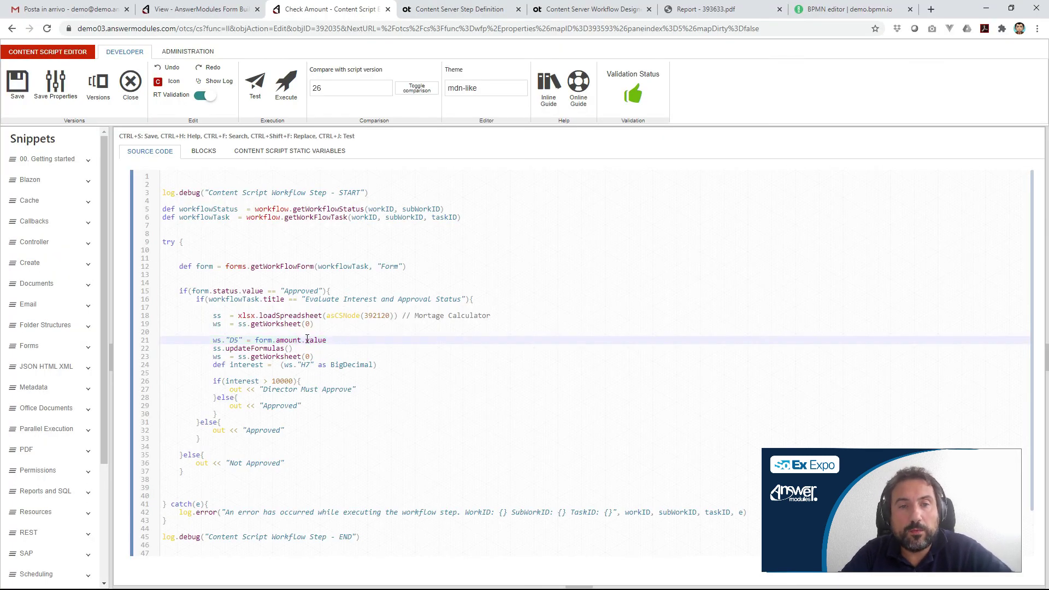
{"action": "left_click_drag", "start_coordinate": [255, 340], "coordinate": [323, 340]}
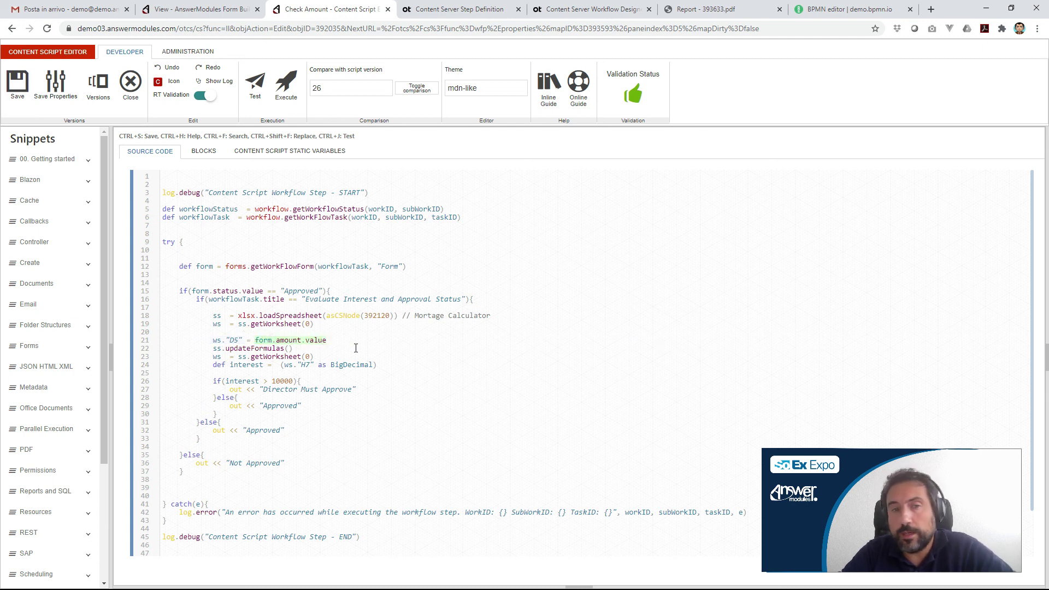
{"action": "left_click", "coordinate": [209, 348]}
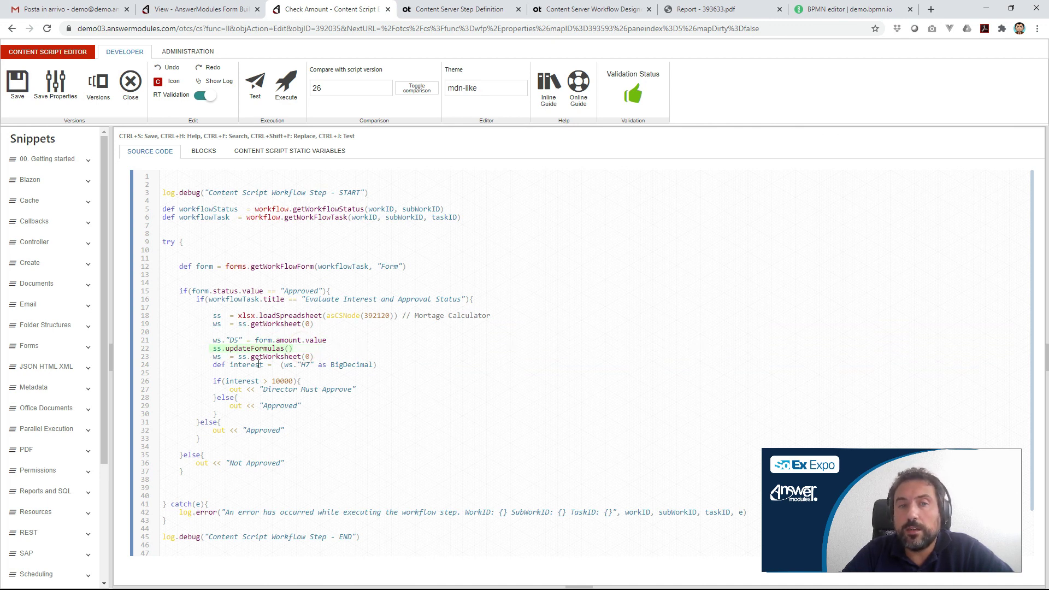
{"action": "double_click", "coordinate": [308, 366]}
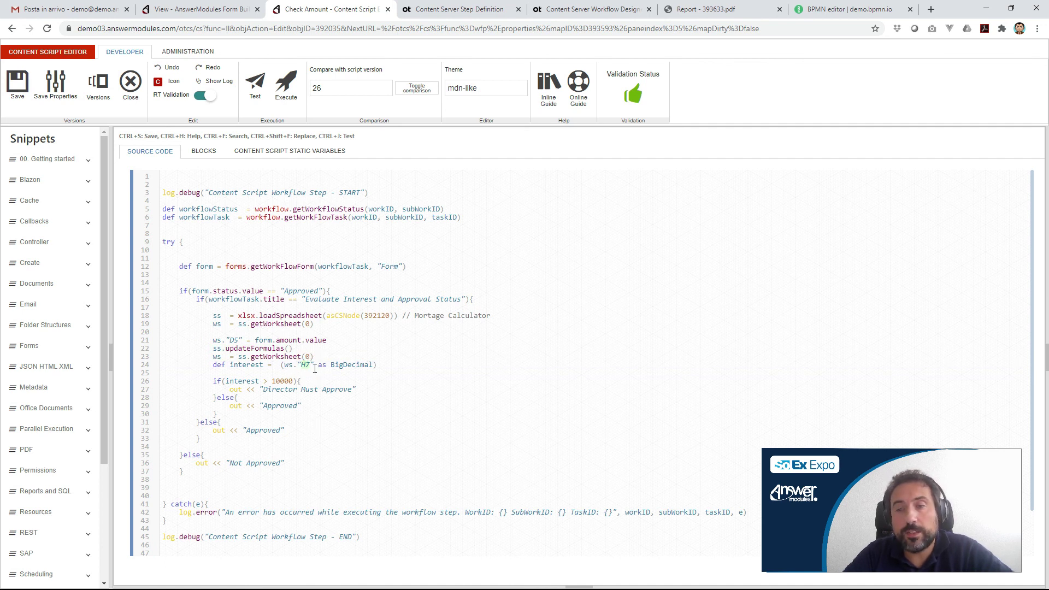
- Inspect the Total Interest cell H7 in the Excel workbook and examine the Check Amount script's interest > 10000 condition and its outputs
{"action": "key", "text": "alt+Tab"}
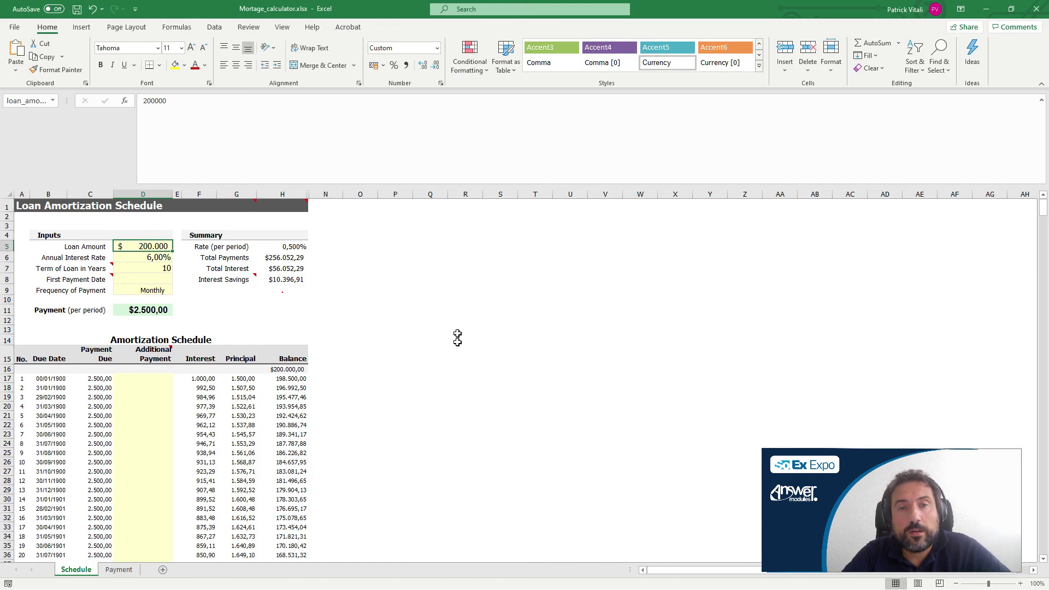
{"action": "left_click", "coordinate": [295, 271]}
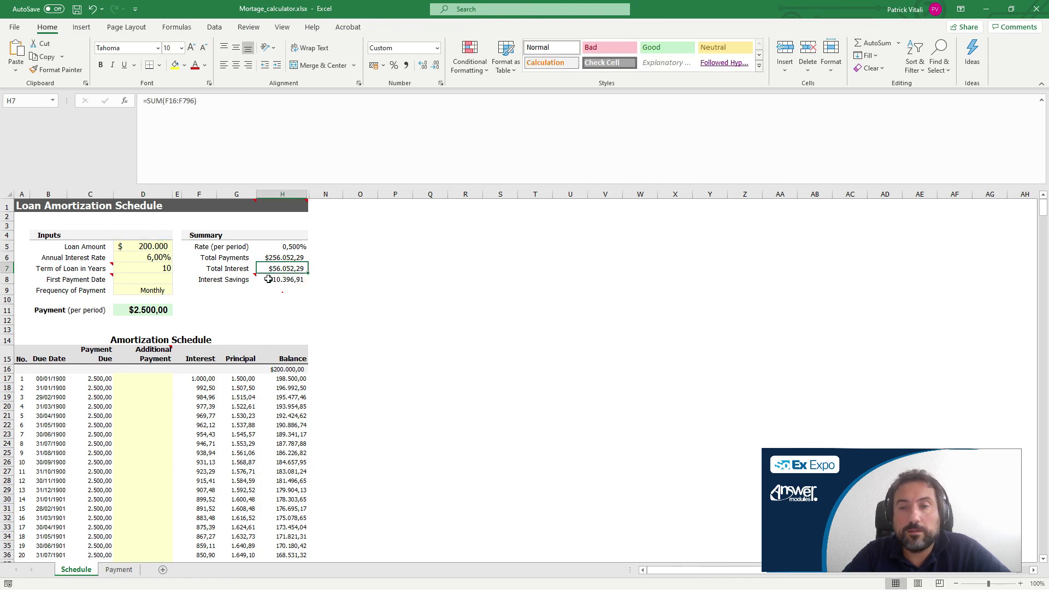
{"action": "key", "text": "alt+Tab"}
{"action": "left_click", "coordinate": [321, 382]}
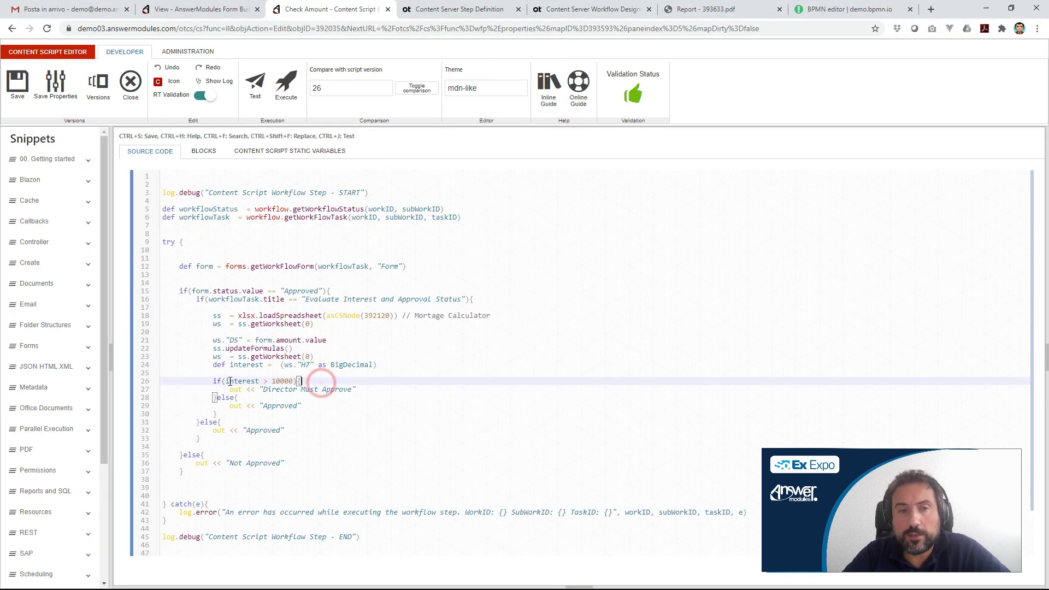
{"action": "left_click", "coordinate": [284, 381]}
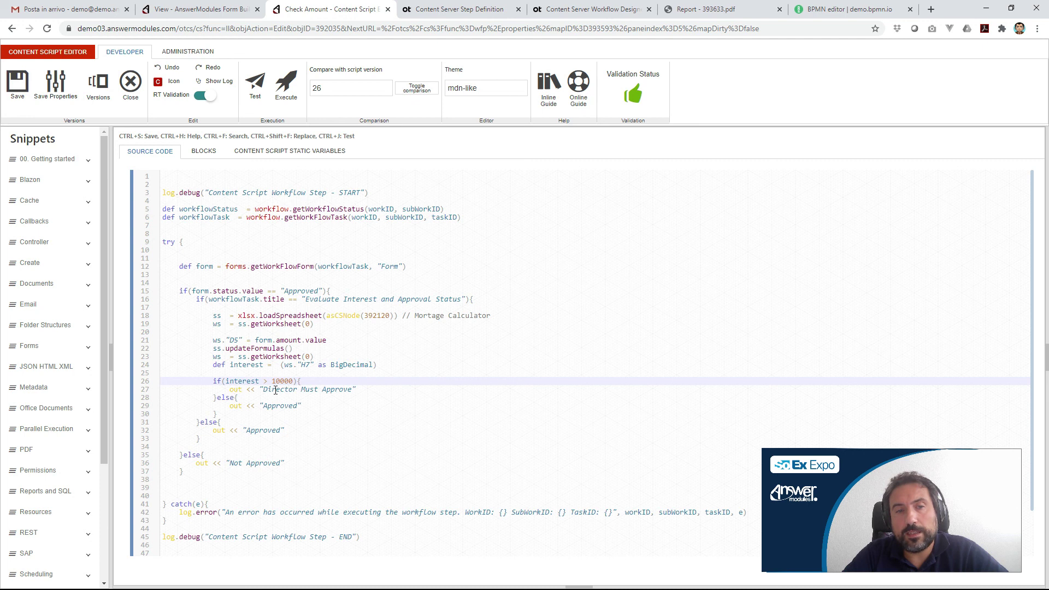
{"action": "left_click", "coordinate": [362, 389]}
{"action": "left_click", "coordinate": [325, 405]}
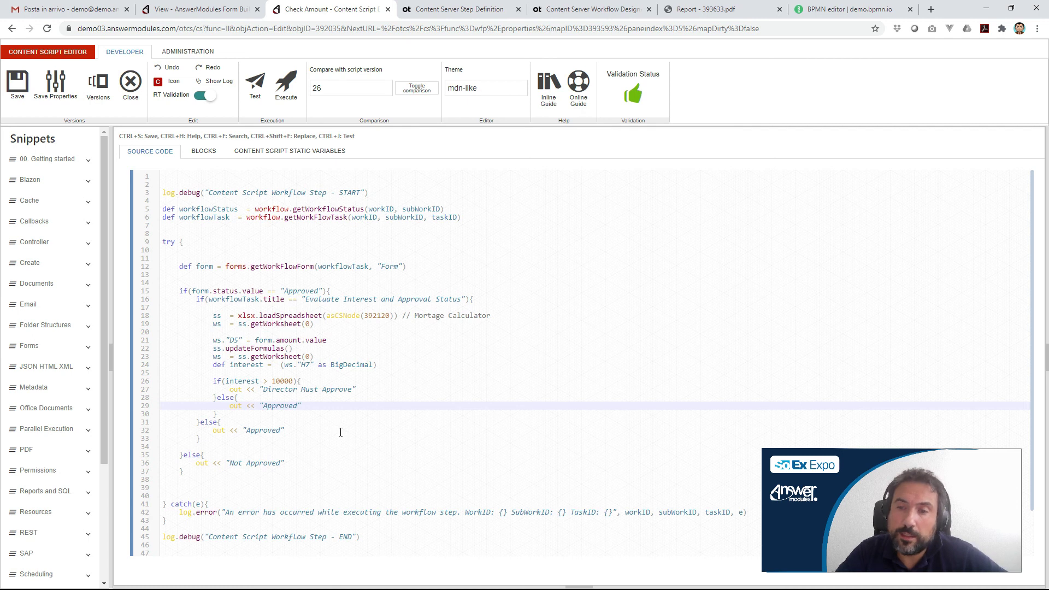
- Switch to the Mortage_calculator.xlsx workbook in Excel and inspect the annual interest rate and loan term input cells
{"action": "key", "text": "alt+Tab"}
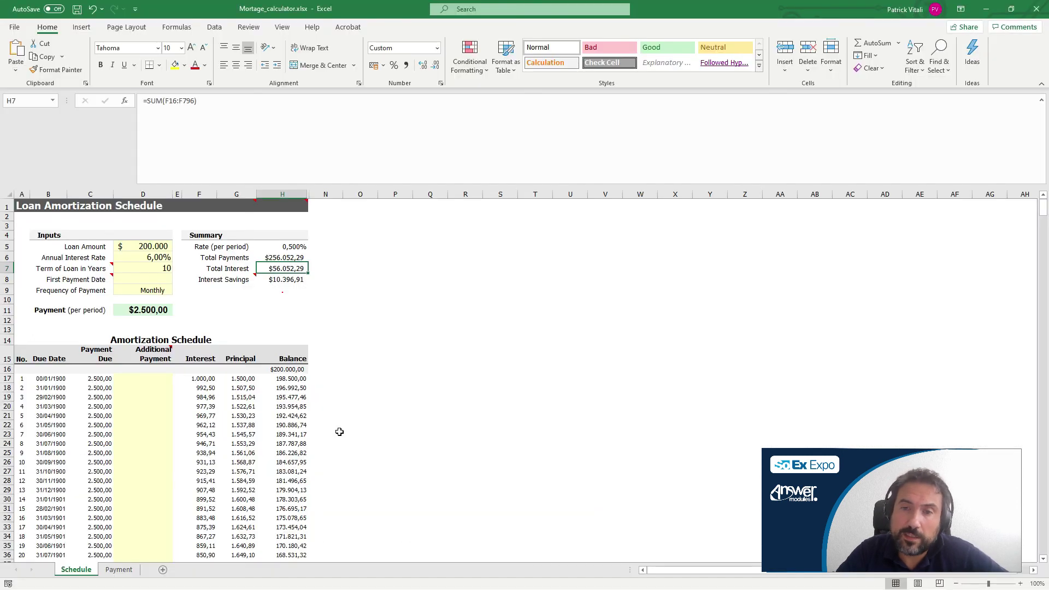
{"action": "left_click", "coordinate": [154, 260]}
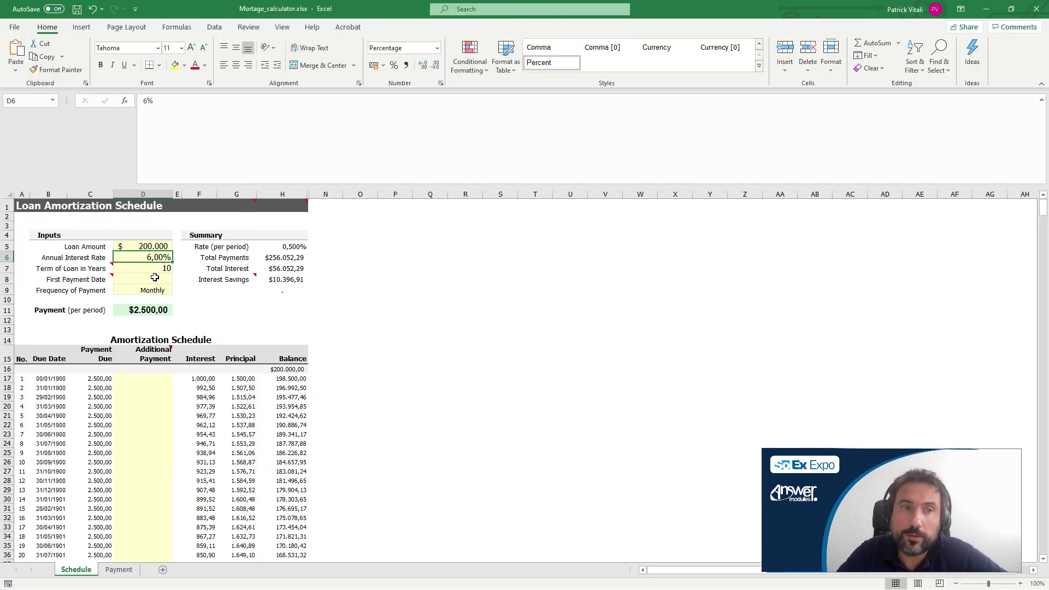
{"action": "left_click", "coordinate": [155, 272]}
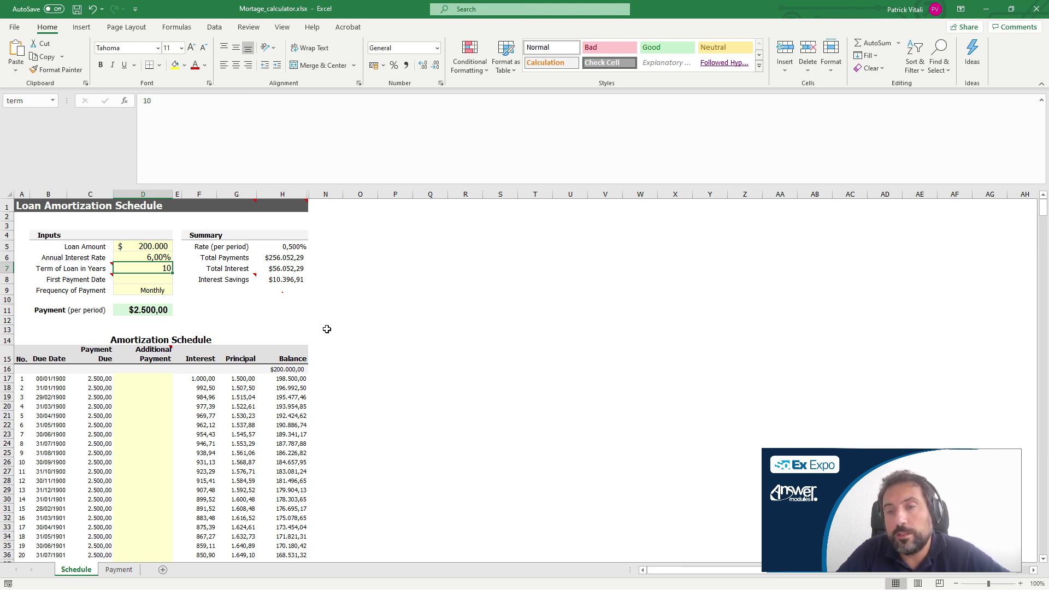
- Return to the Mortage Approval Workflow map in the browser and view the Director step's event scripts before going back to the map
{"action": "key", "text": "alt+Tab"}
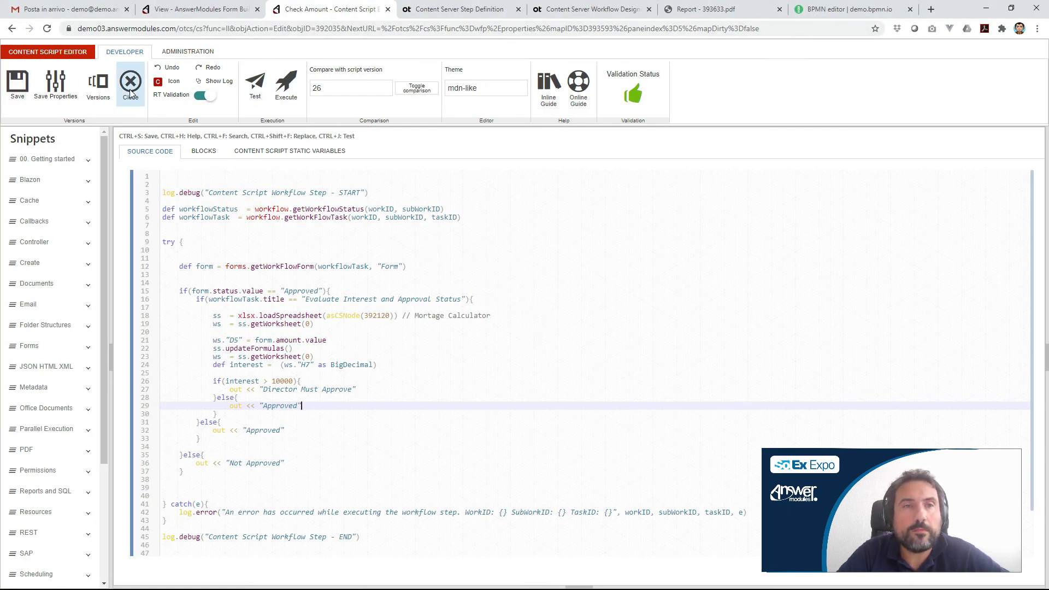
{"action": "left_click", "coordinate": [456, 19]}
{"action": "left_click", "coordinate": [233, 101]}
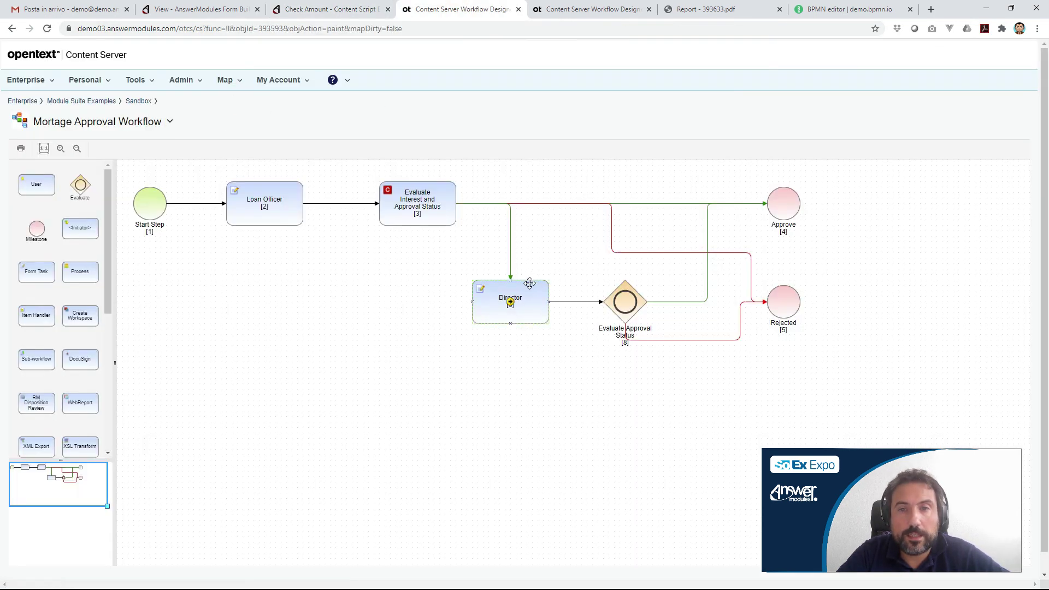
{"action": "double_click", "coordinate": [530, 284]}
{"action": "left_click", "coordinate": [184, 175]}
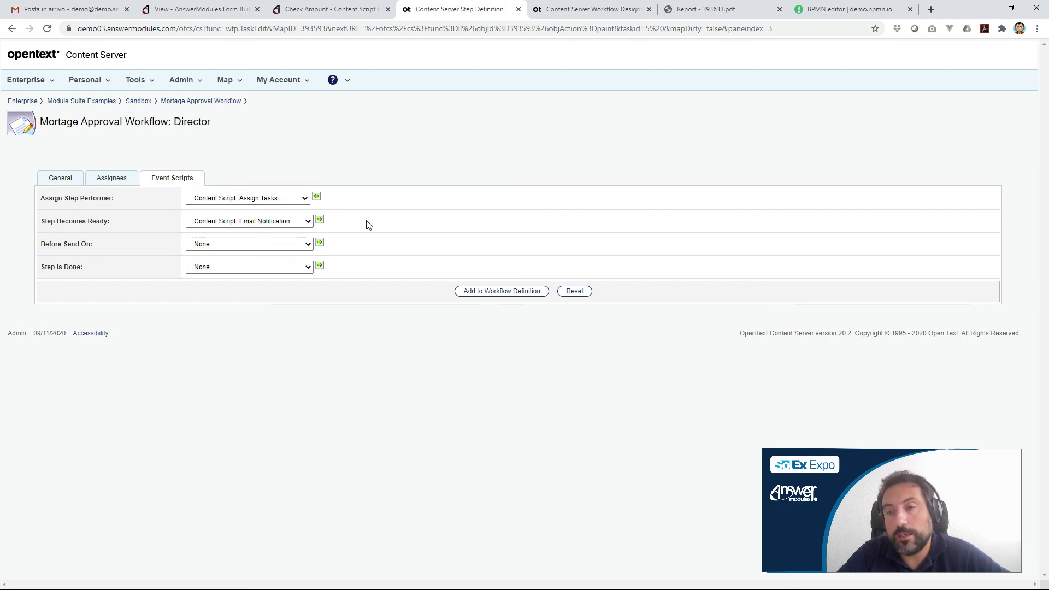
{"action": "left_click", "coordinate": [219, 103]}
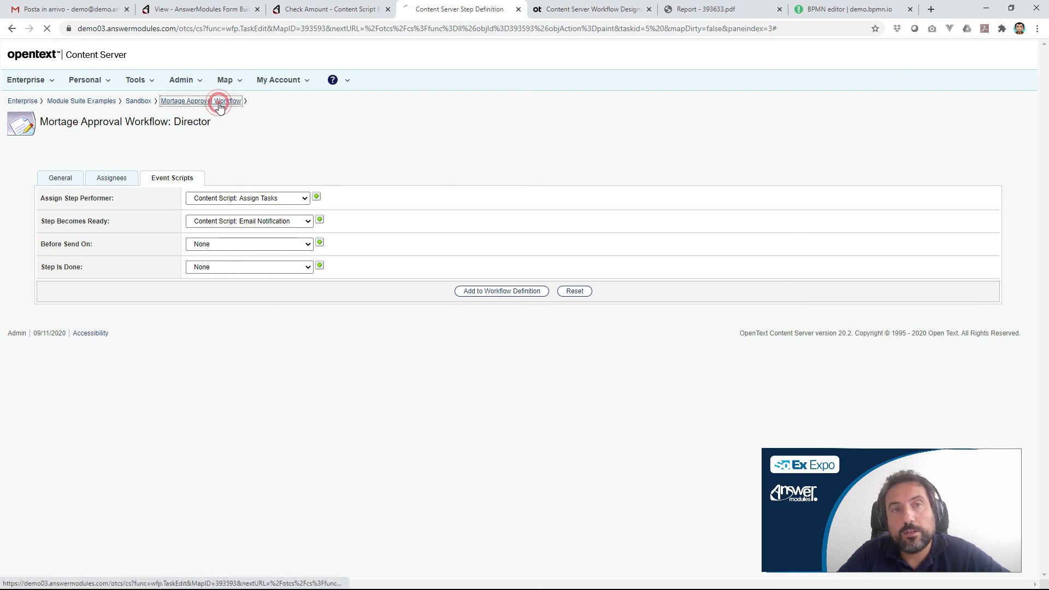